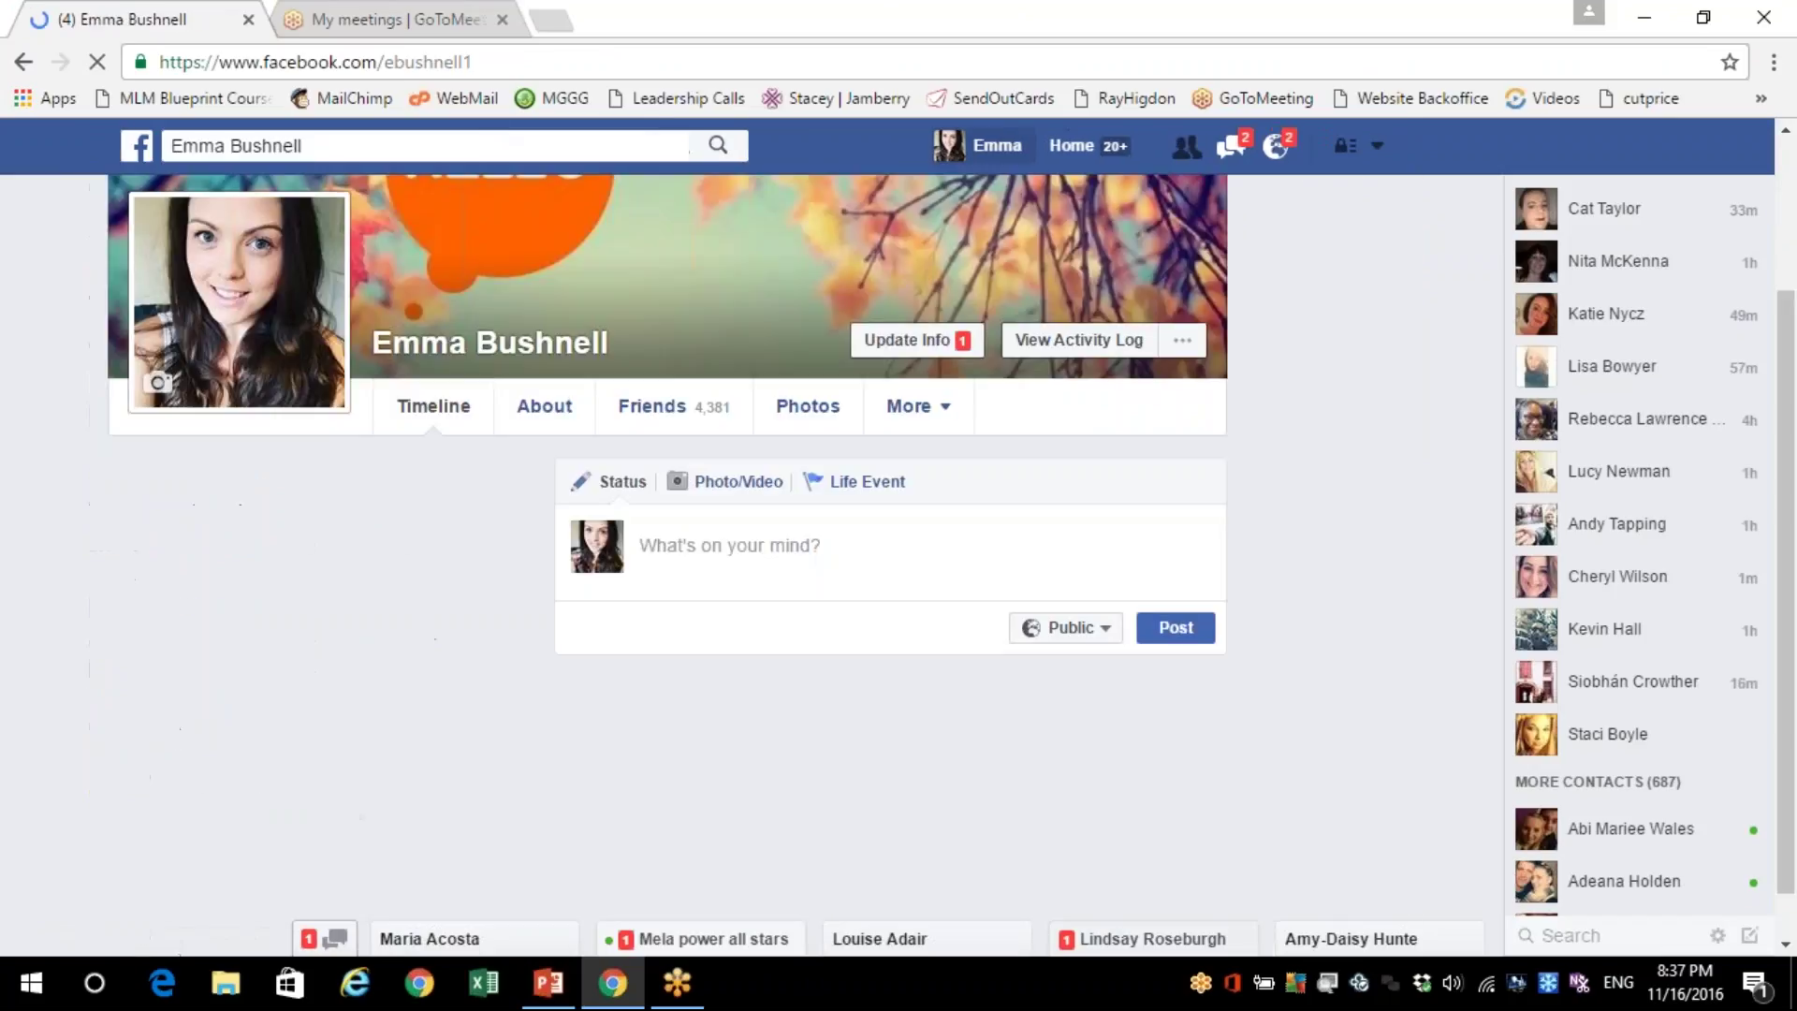
Search Facebook for "people in basingstoke who like eric worre"
click(487, 140)
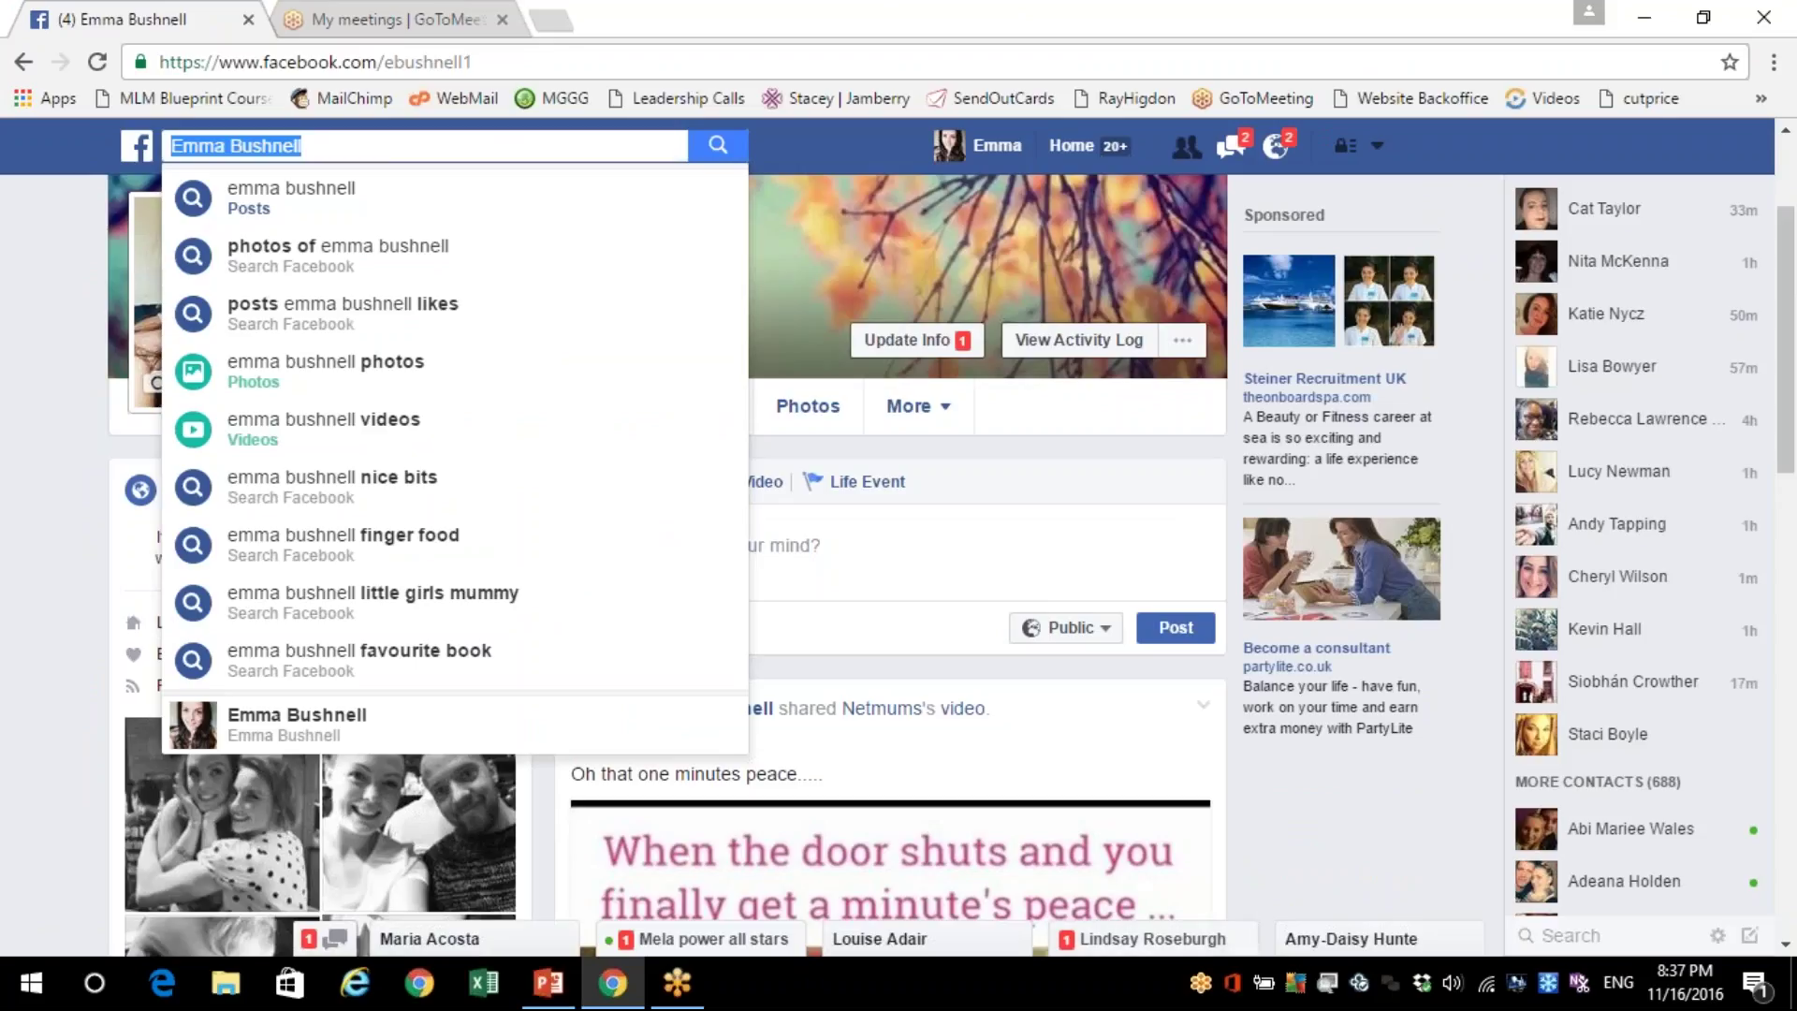
text(people)
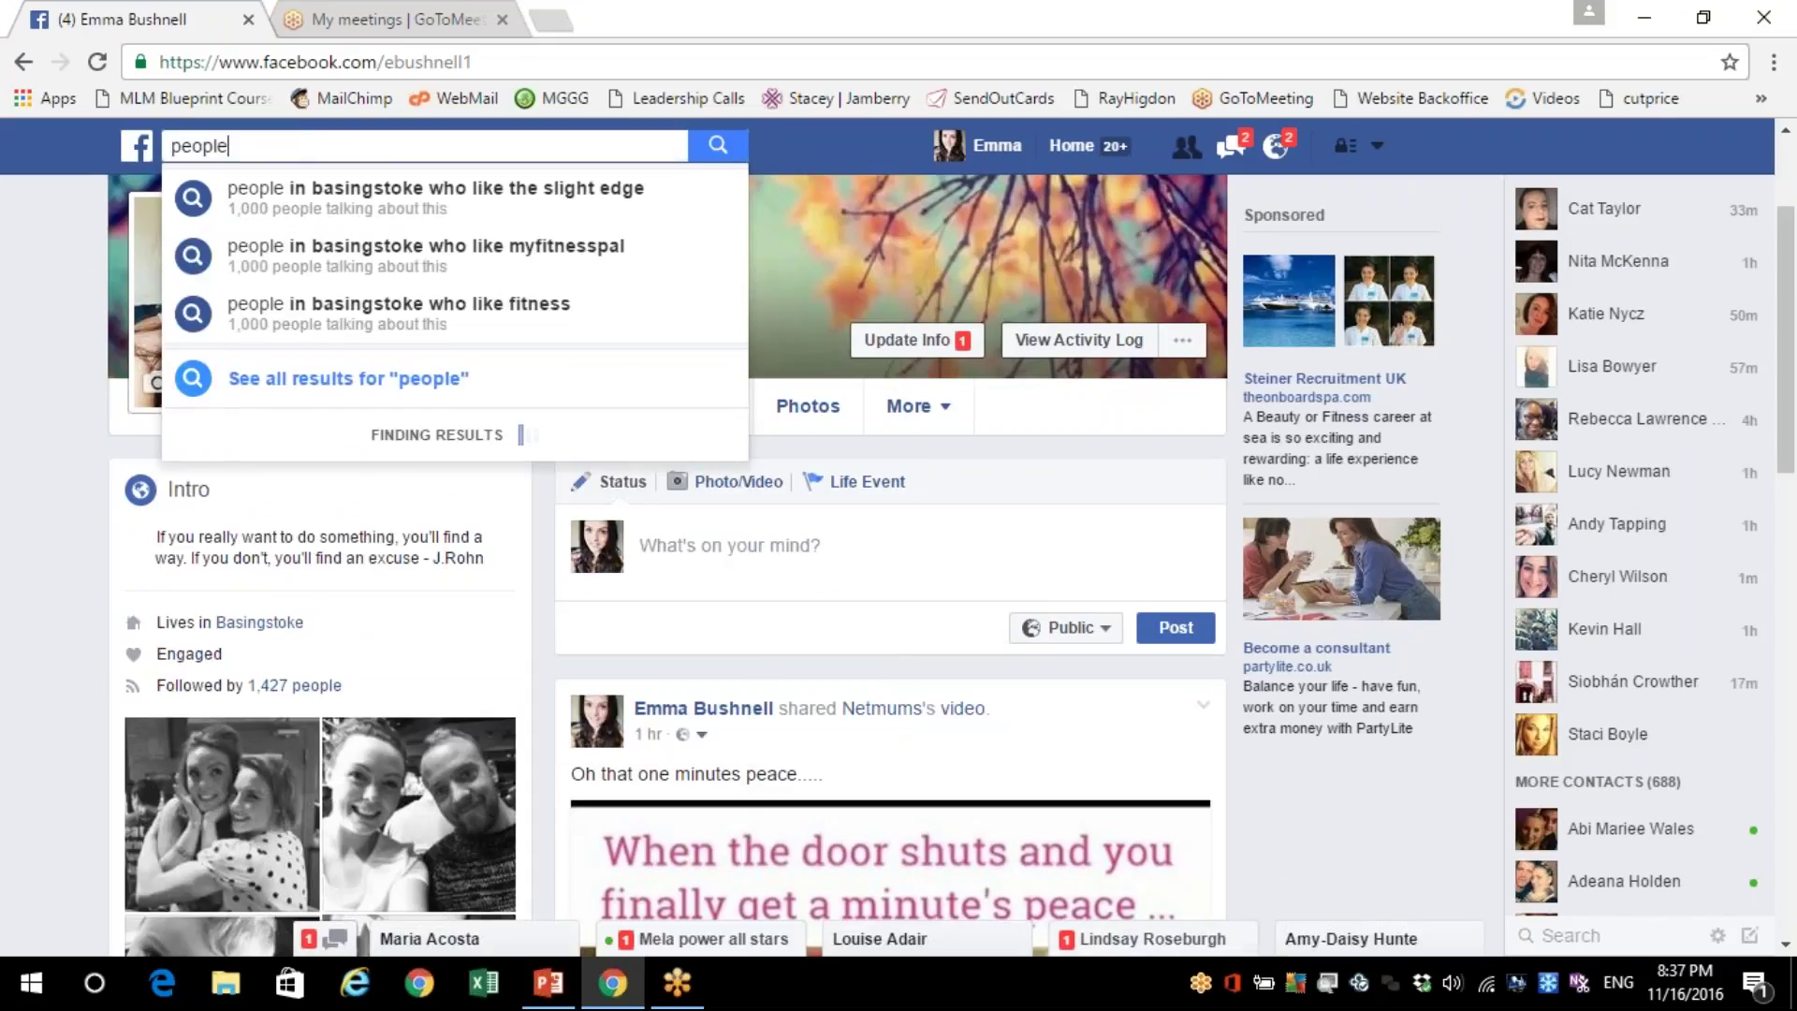
text( in basin)
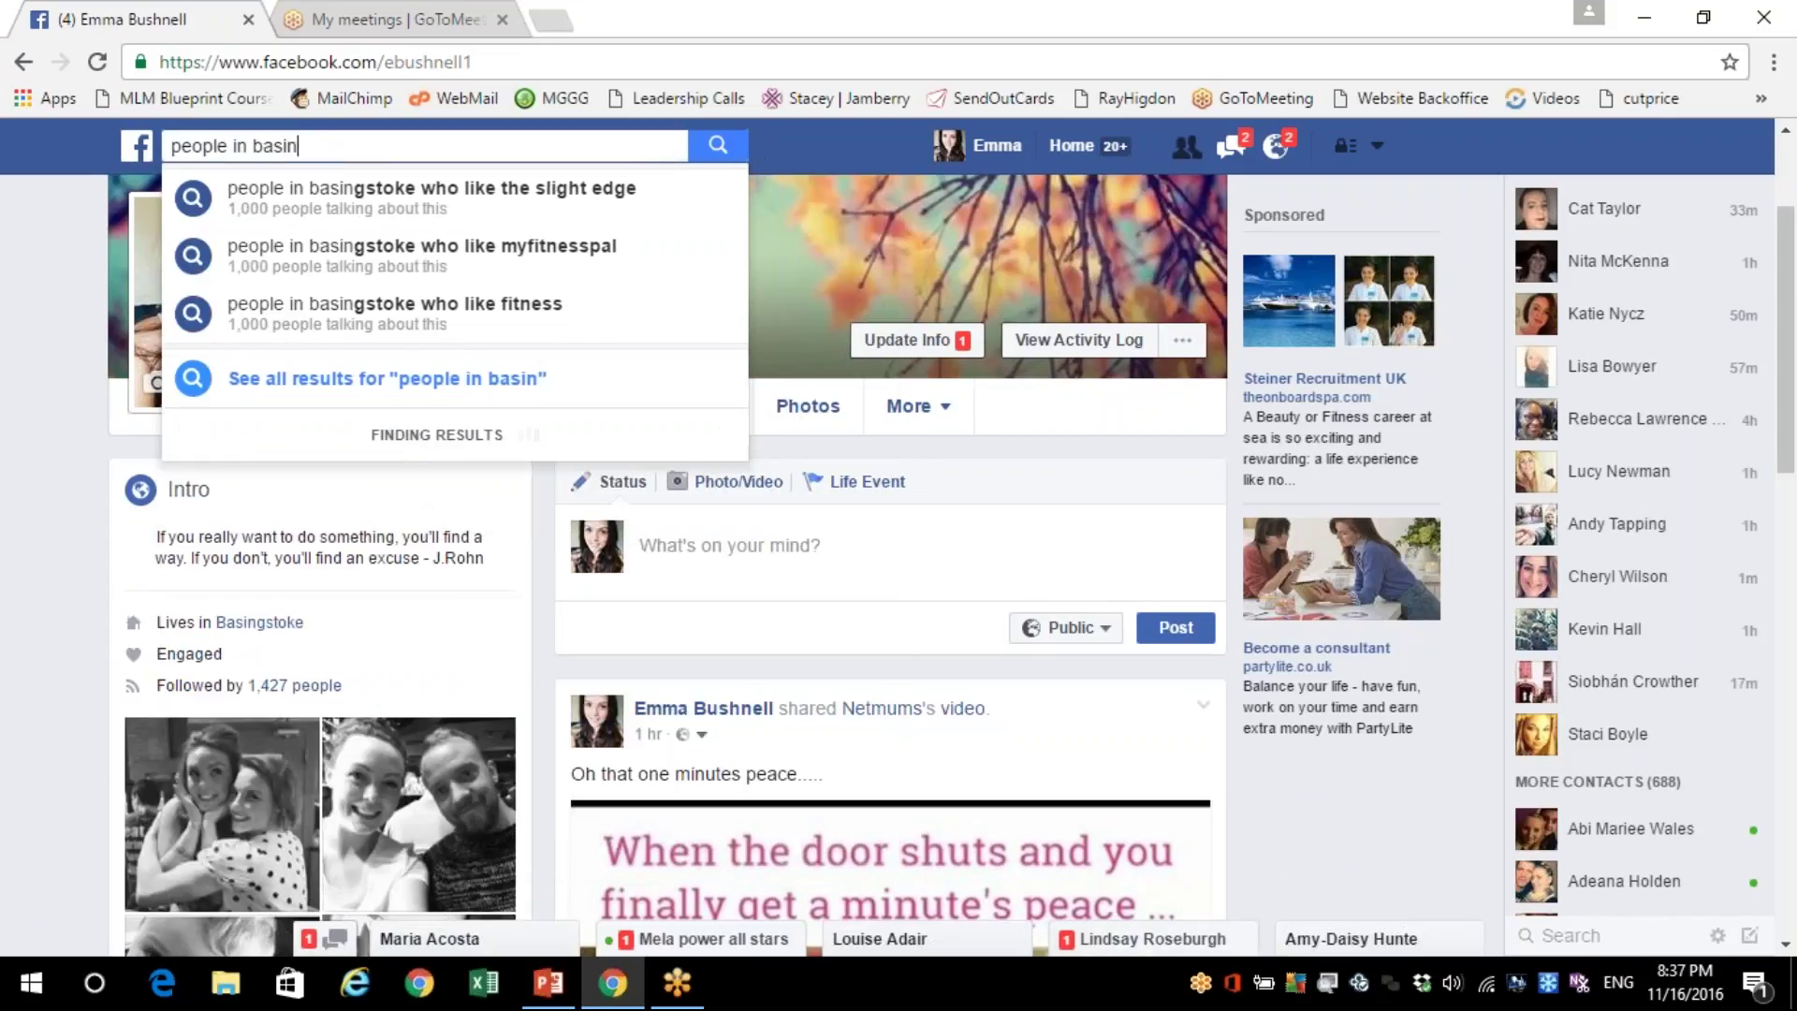
text(gstoke)
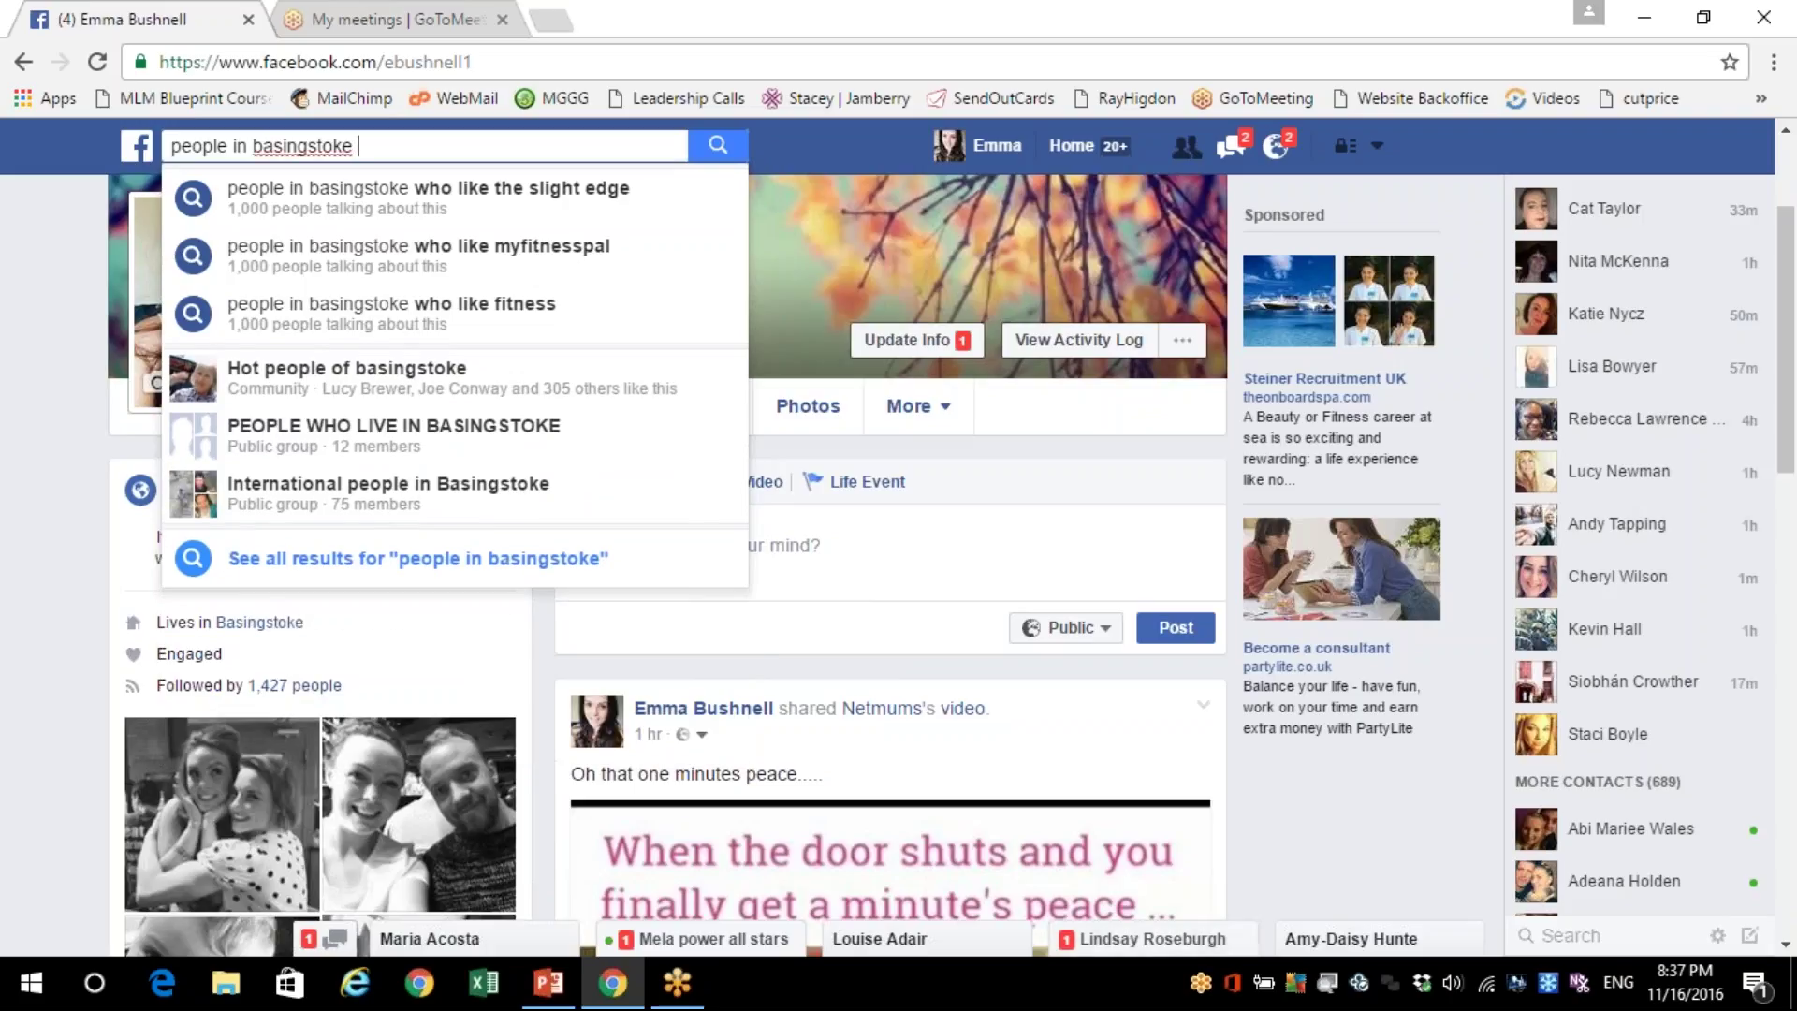
text( who like)
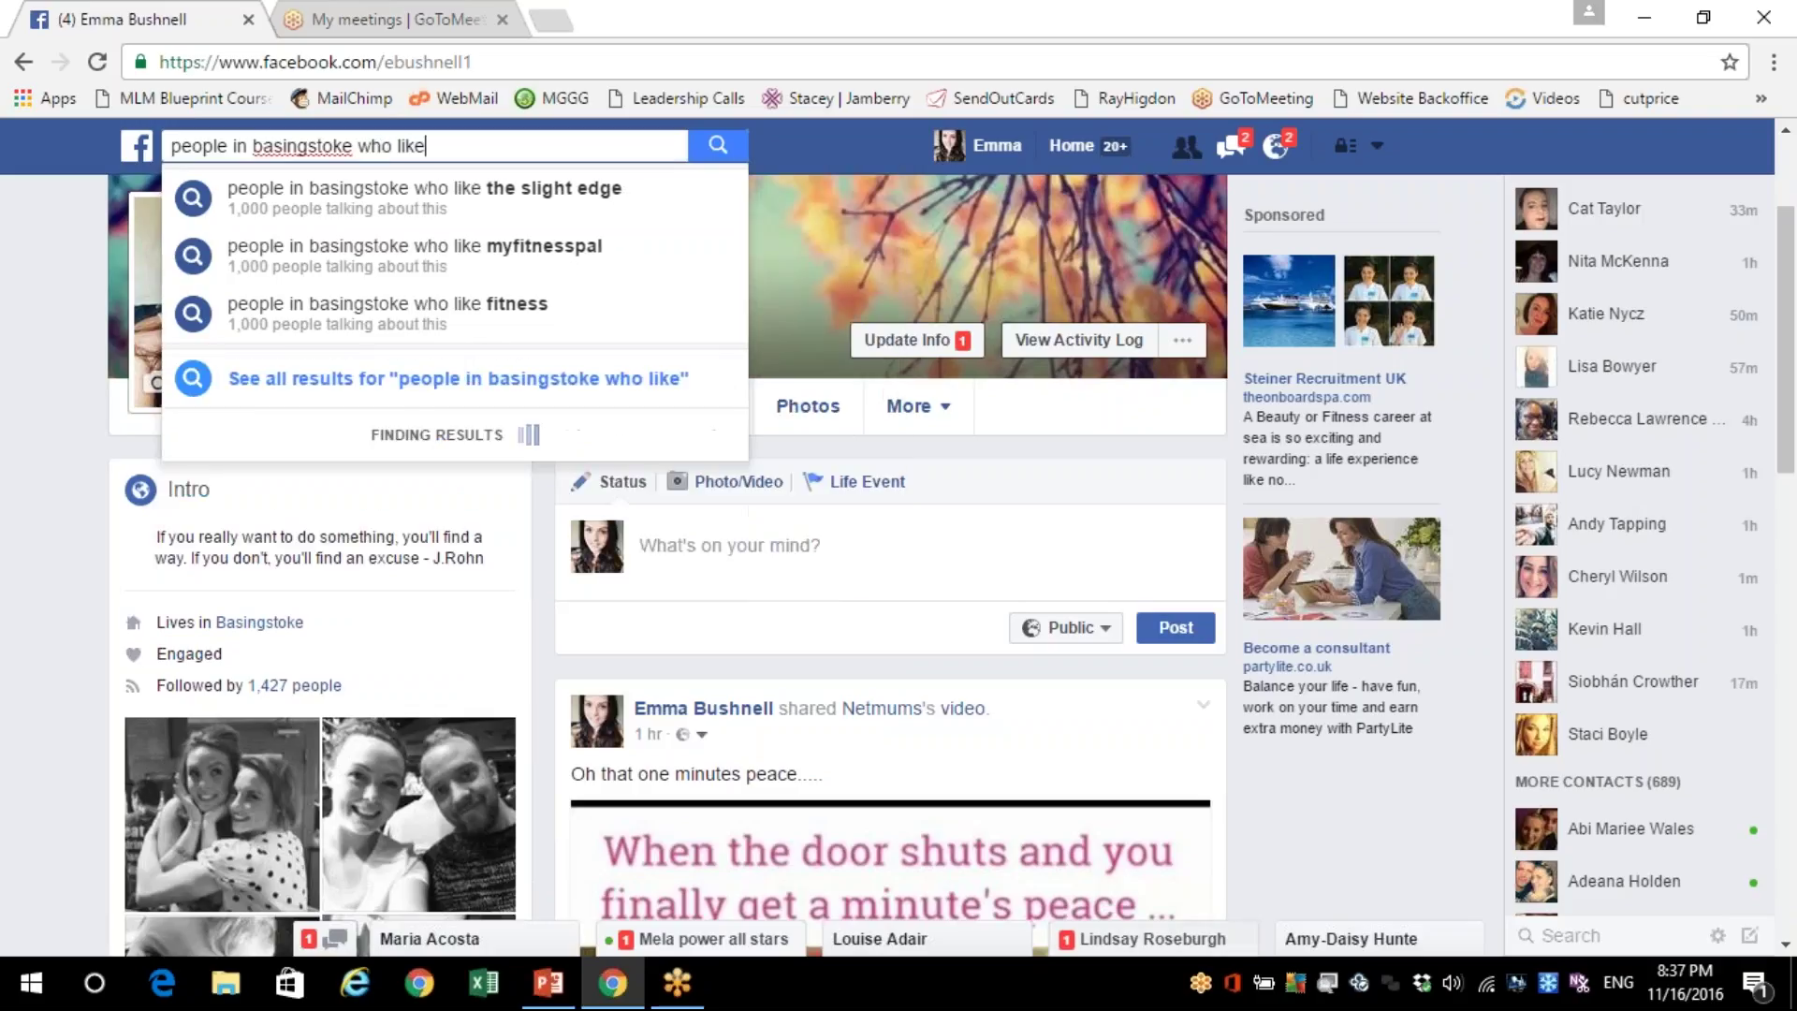
text( eric worre)
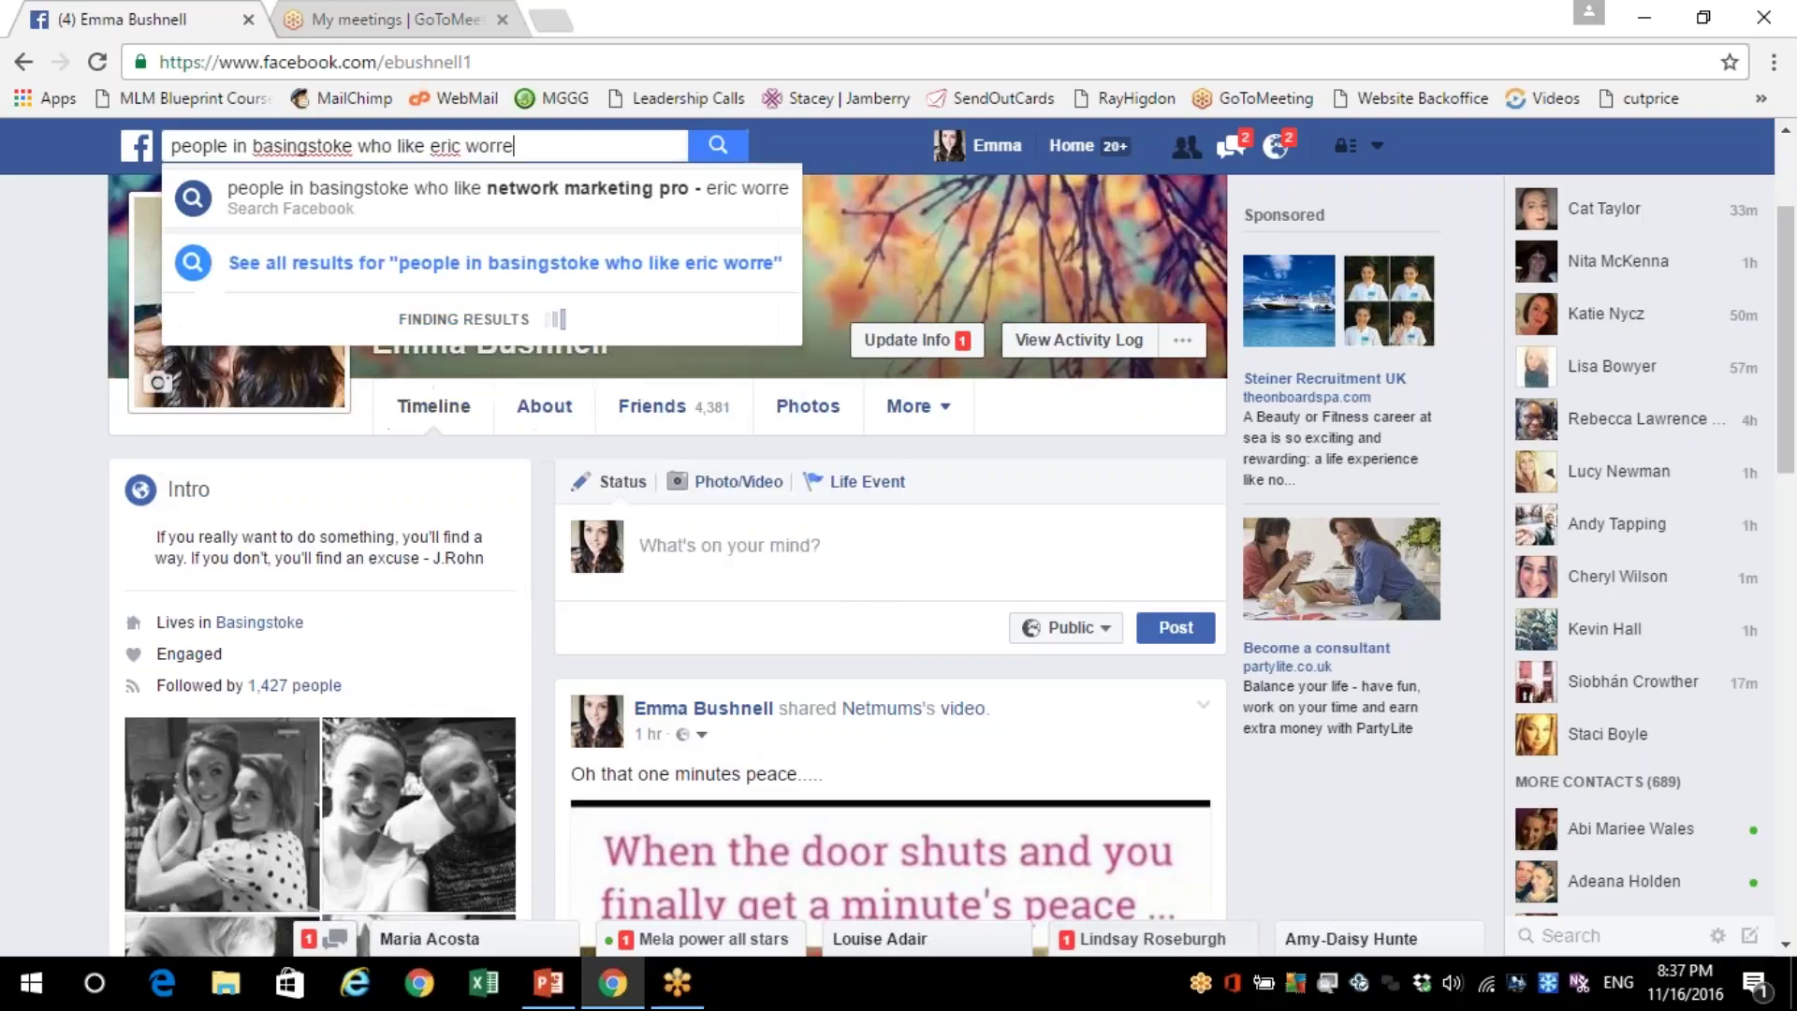
key(Return)
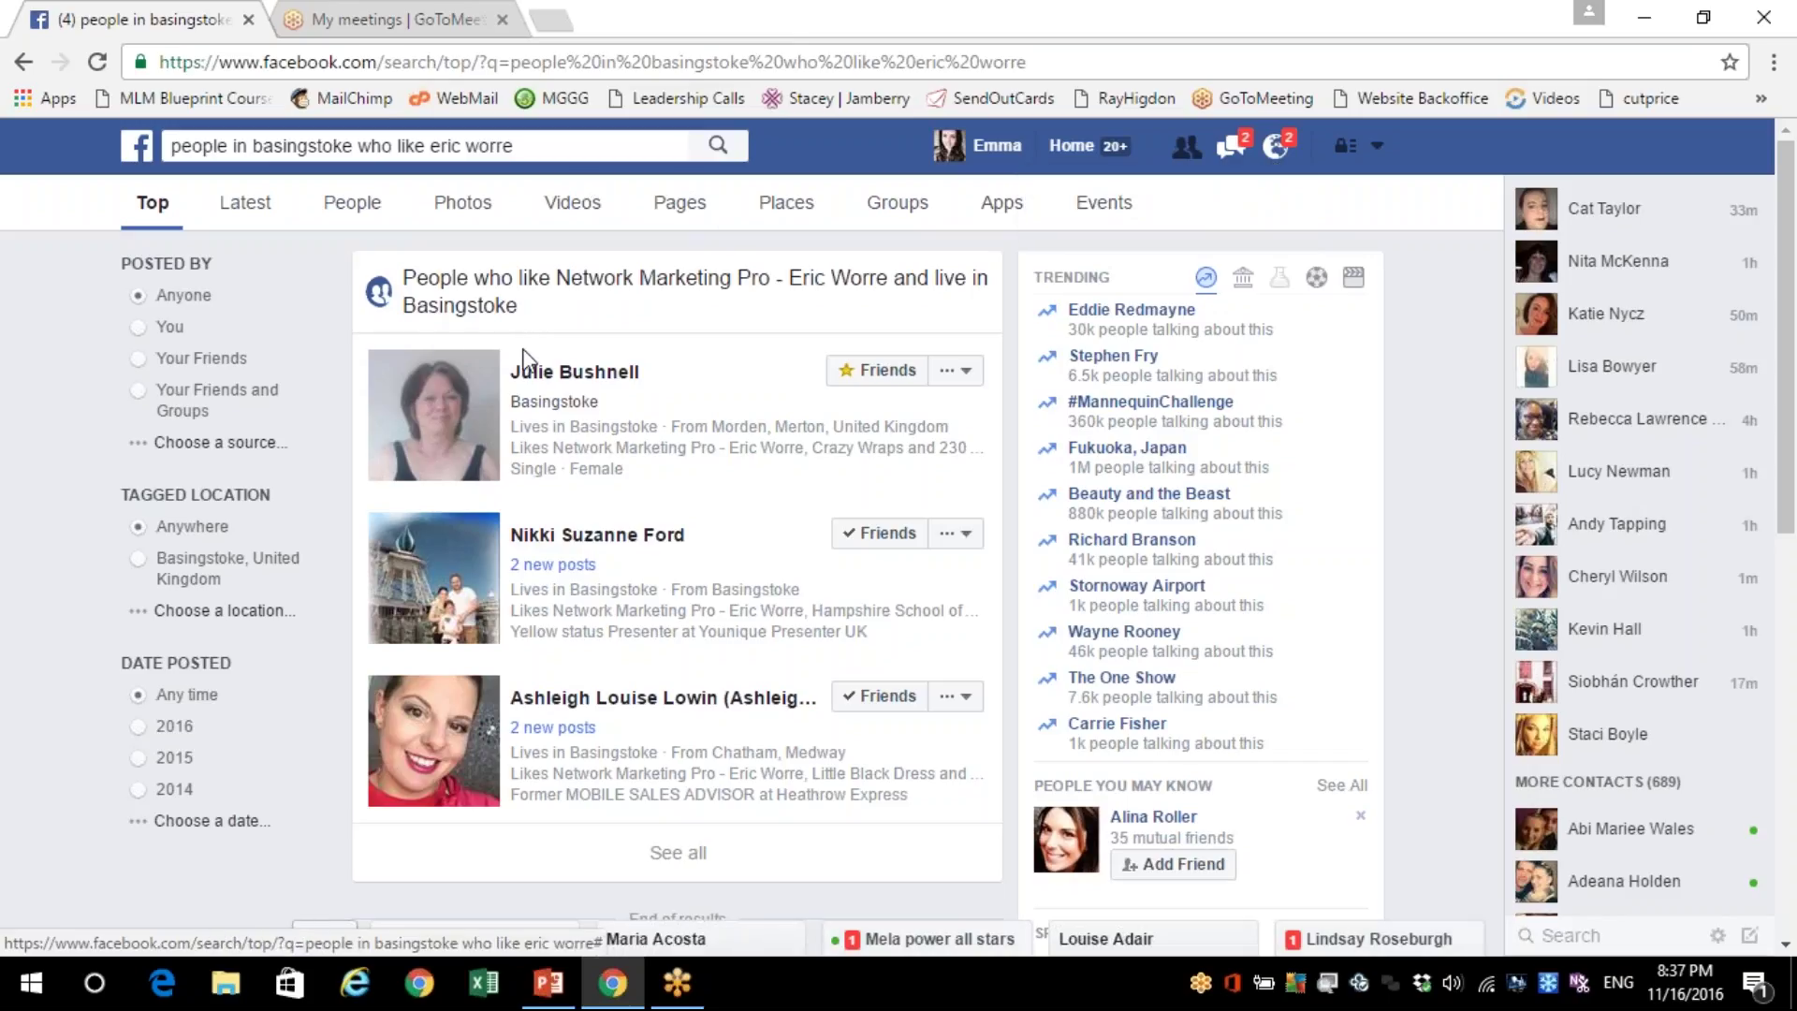
Open the full list of Basingstoke residents who like Network Marketing Pro - Eric Worre and browse the profiles
click(691, 853)
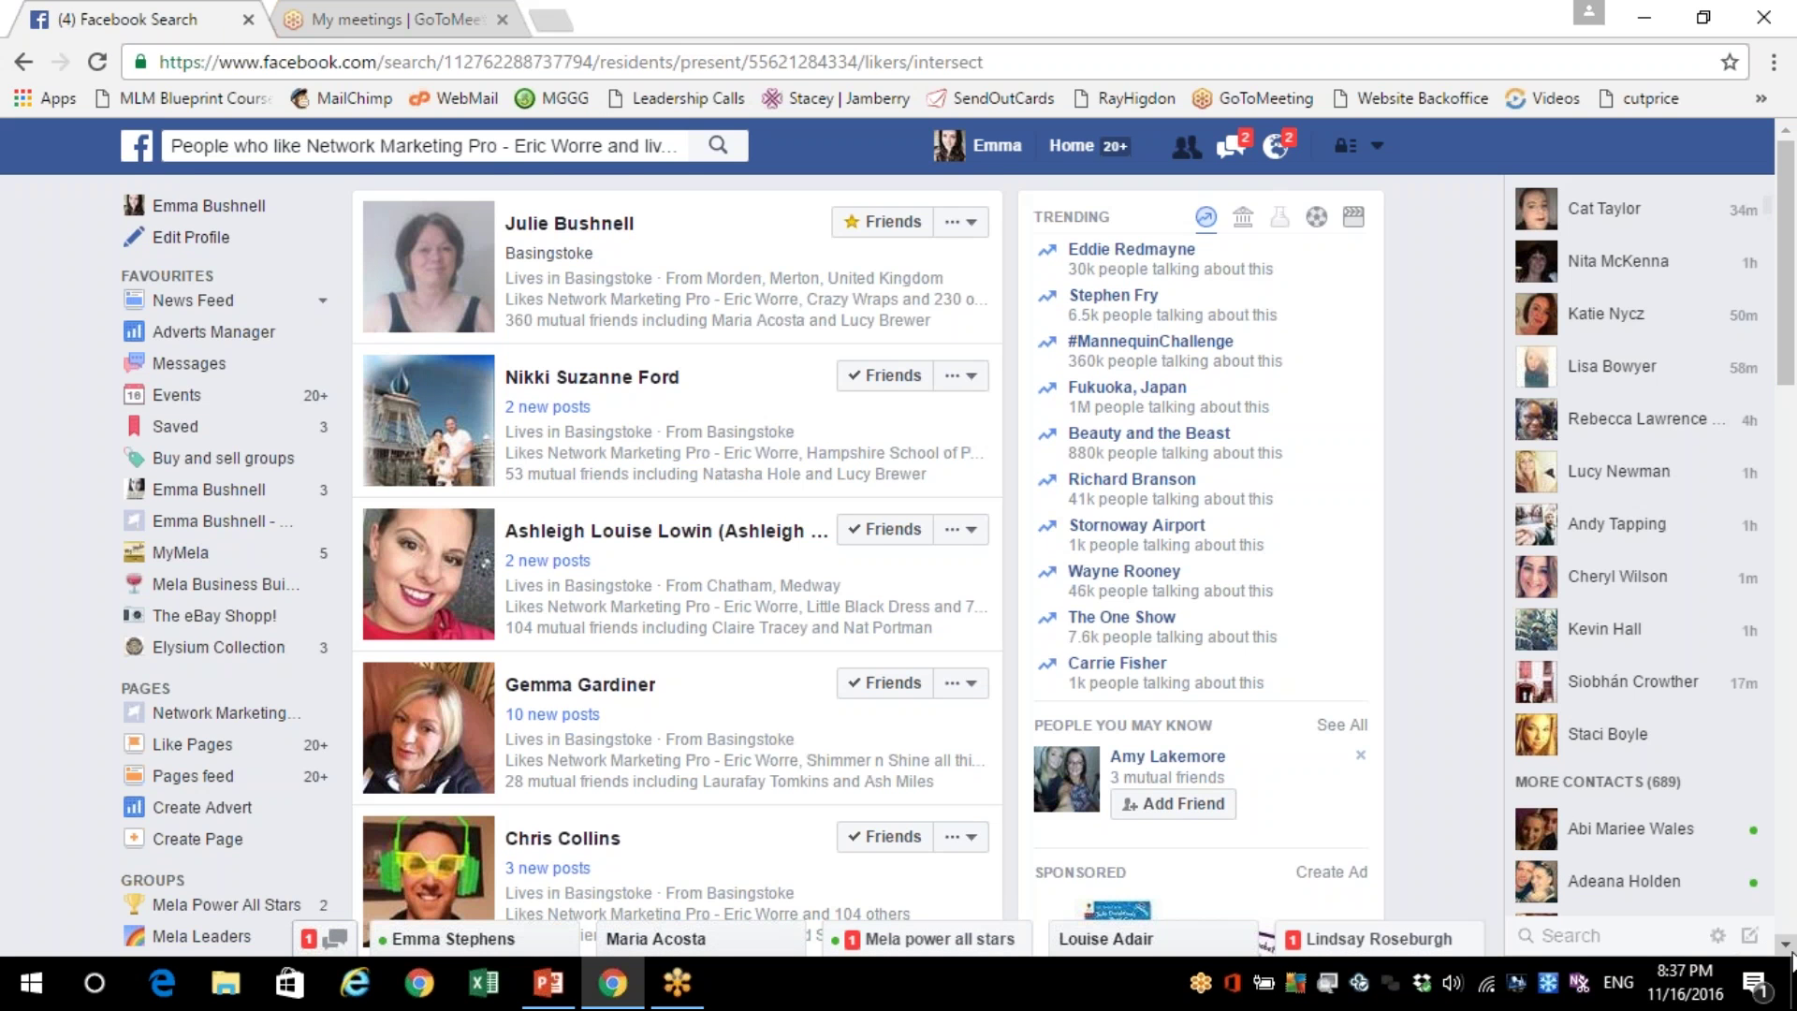
scroll(1791, 962, down, 10)
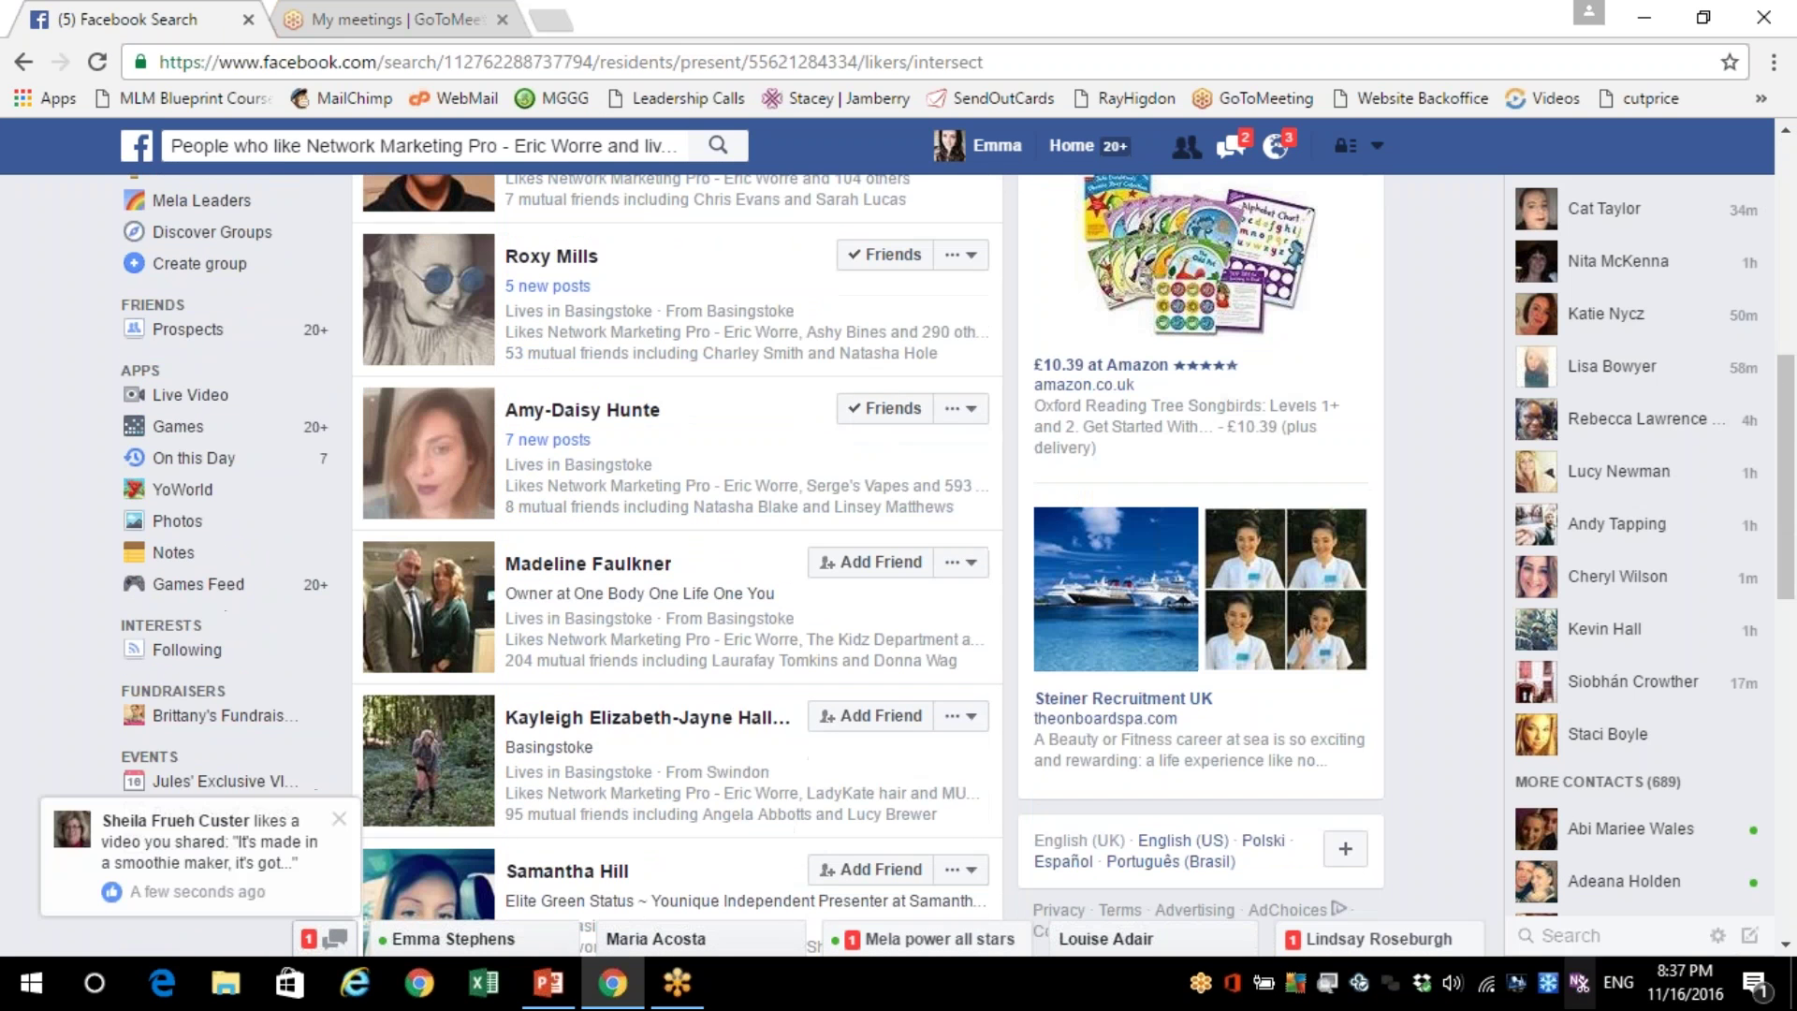
mouse_move(873, 251)
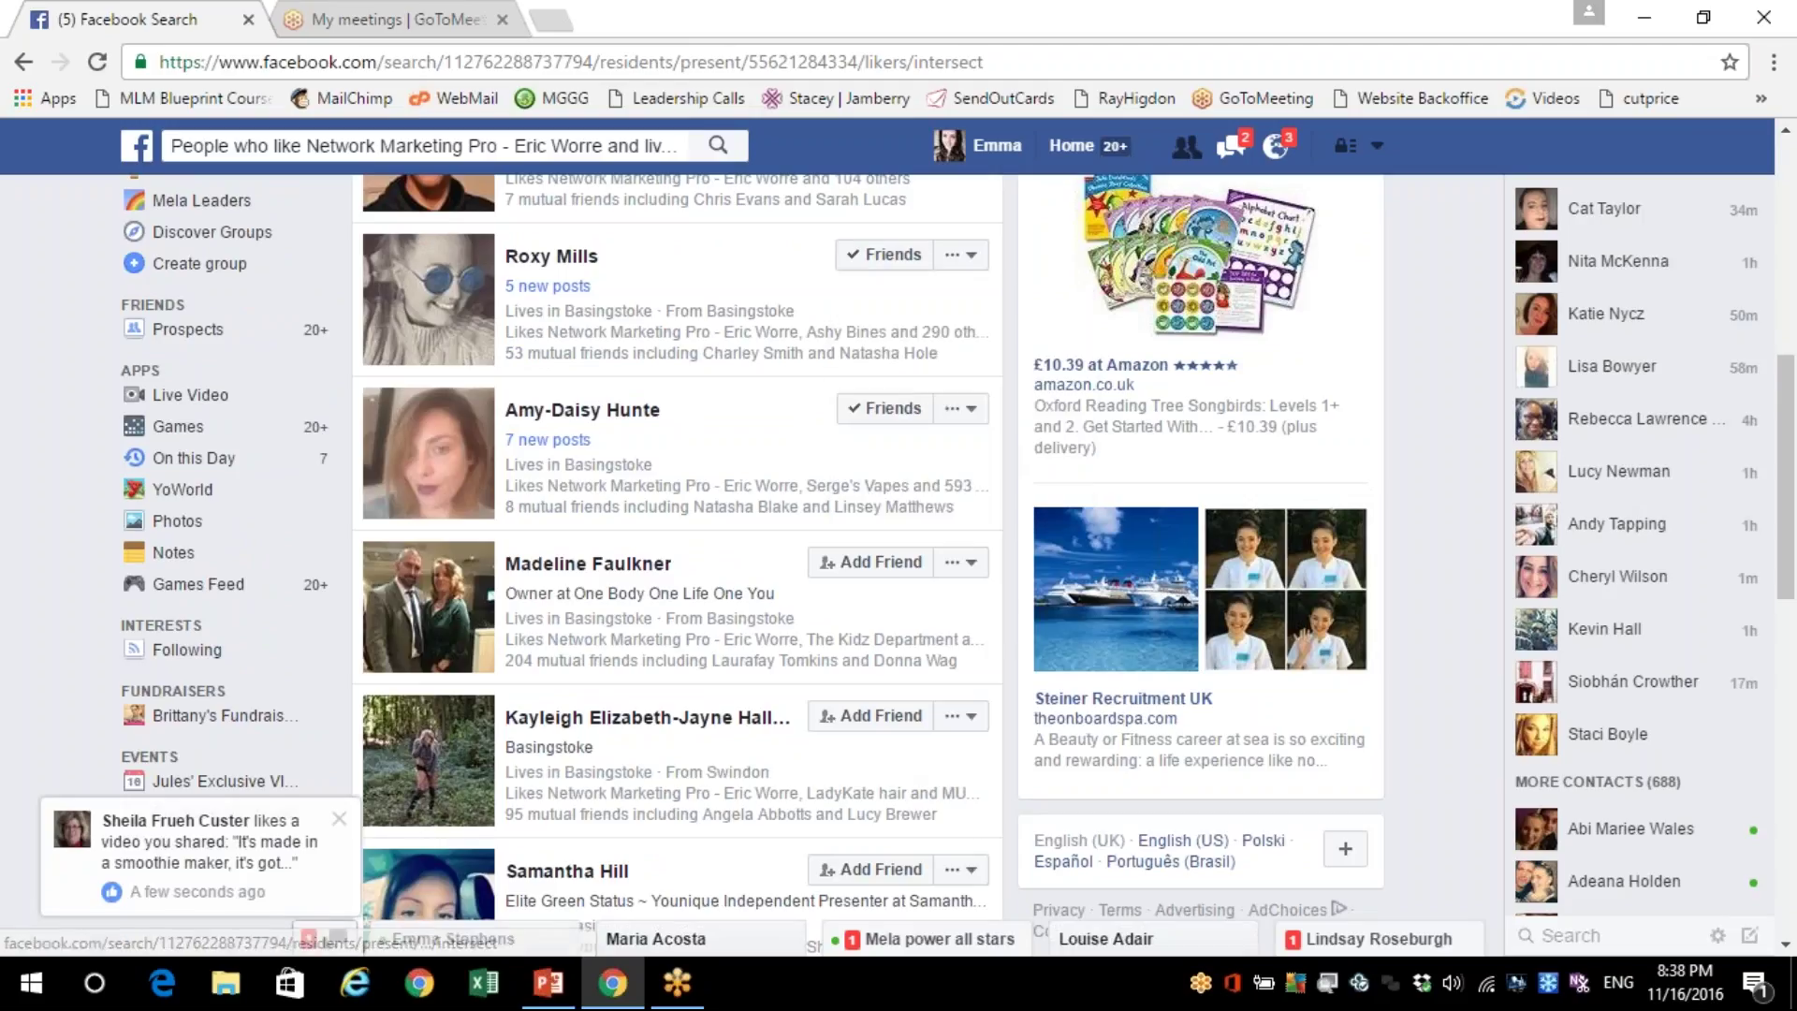
drag(1788, 947, 1788, 947)
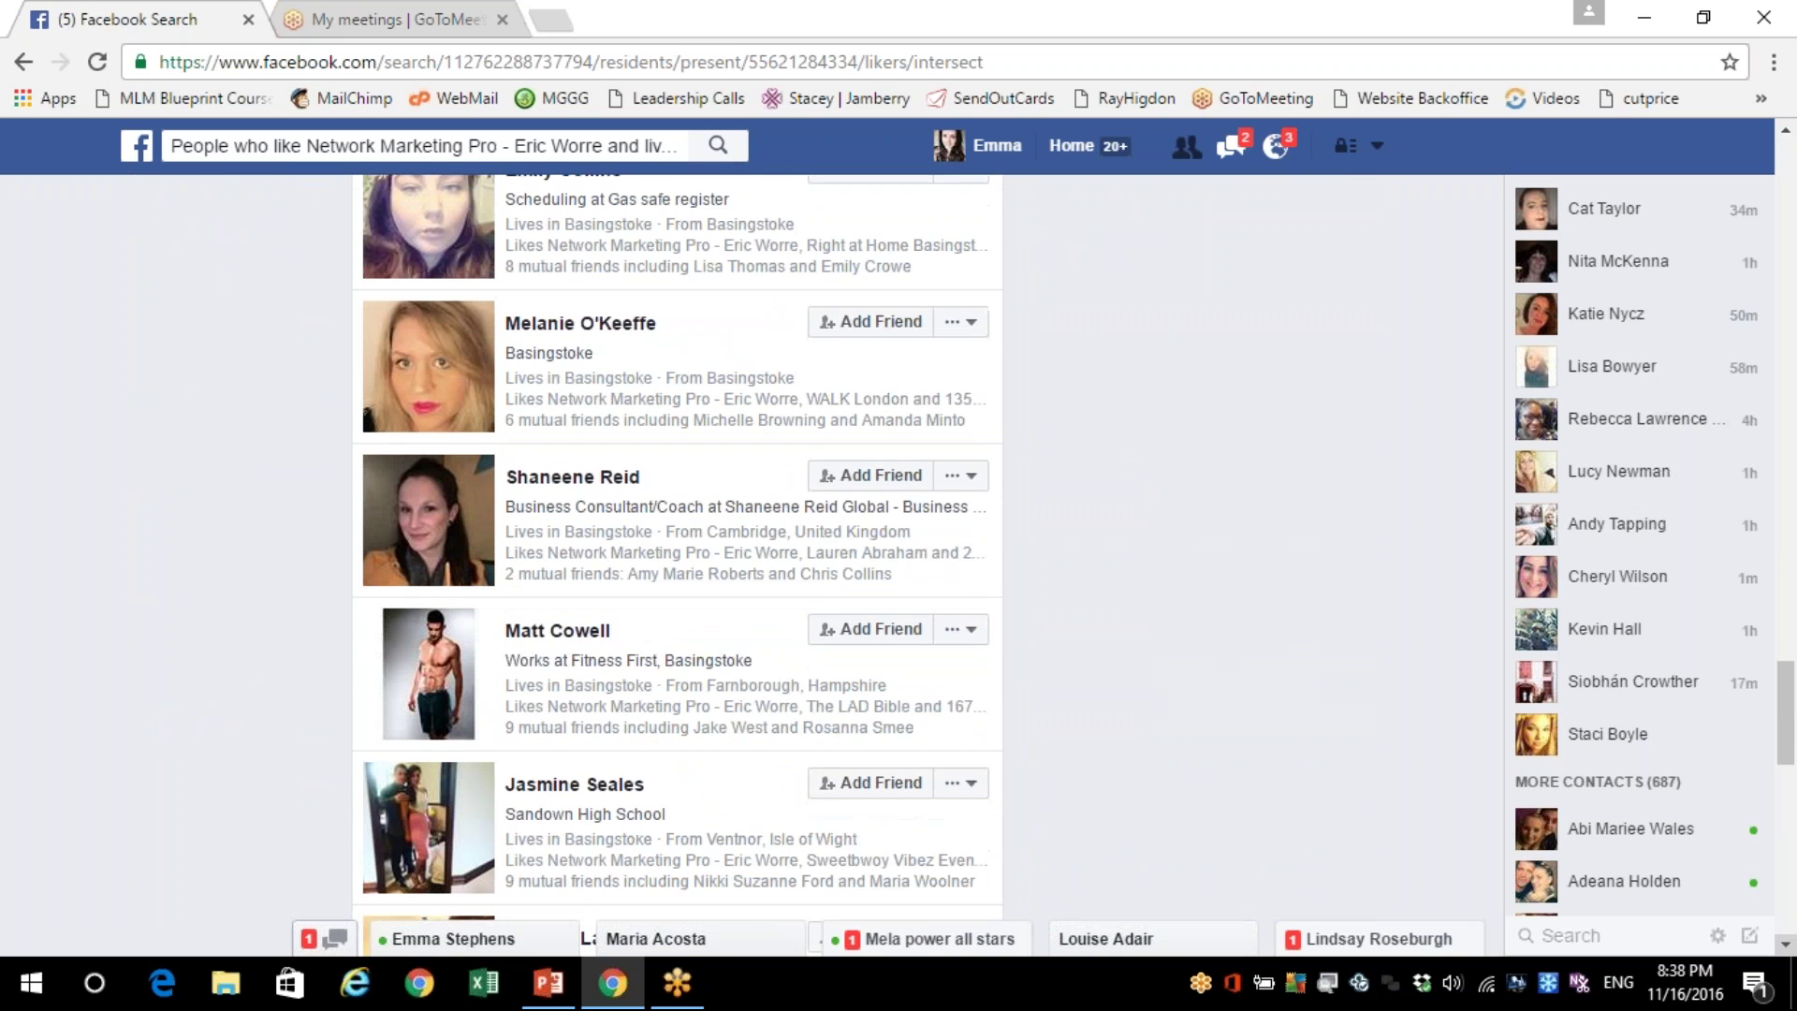
Check the keyword search examples on the PowerPoint slide and return to the Facebook search in Chrome
click(422, 145)
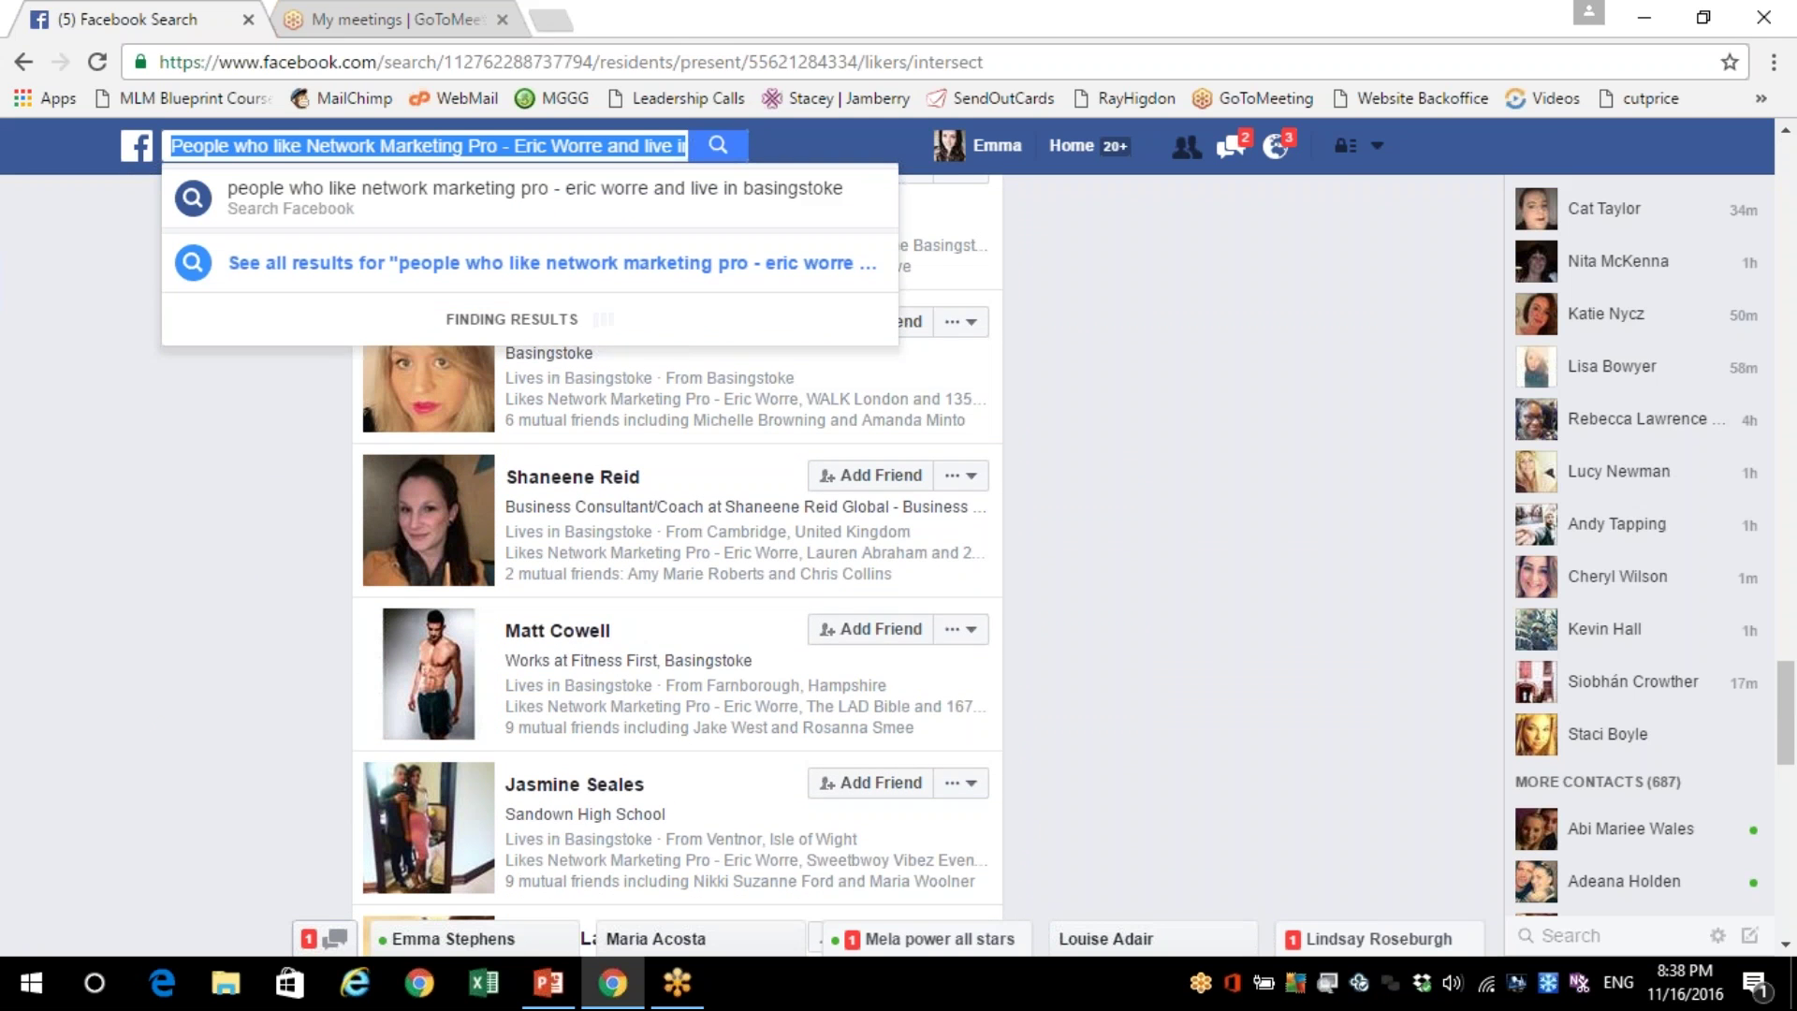
click(557, 994)
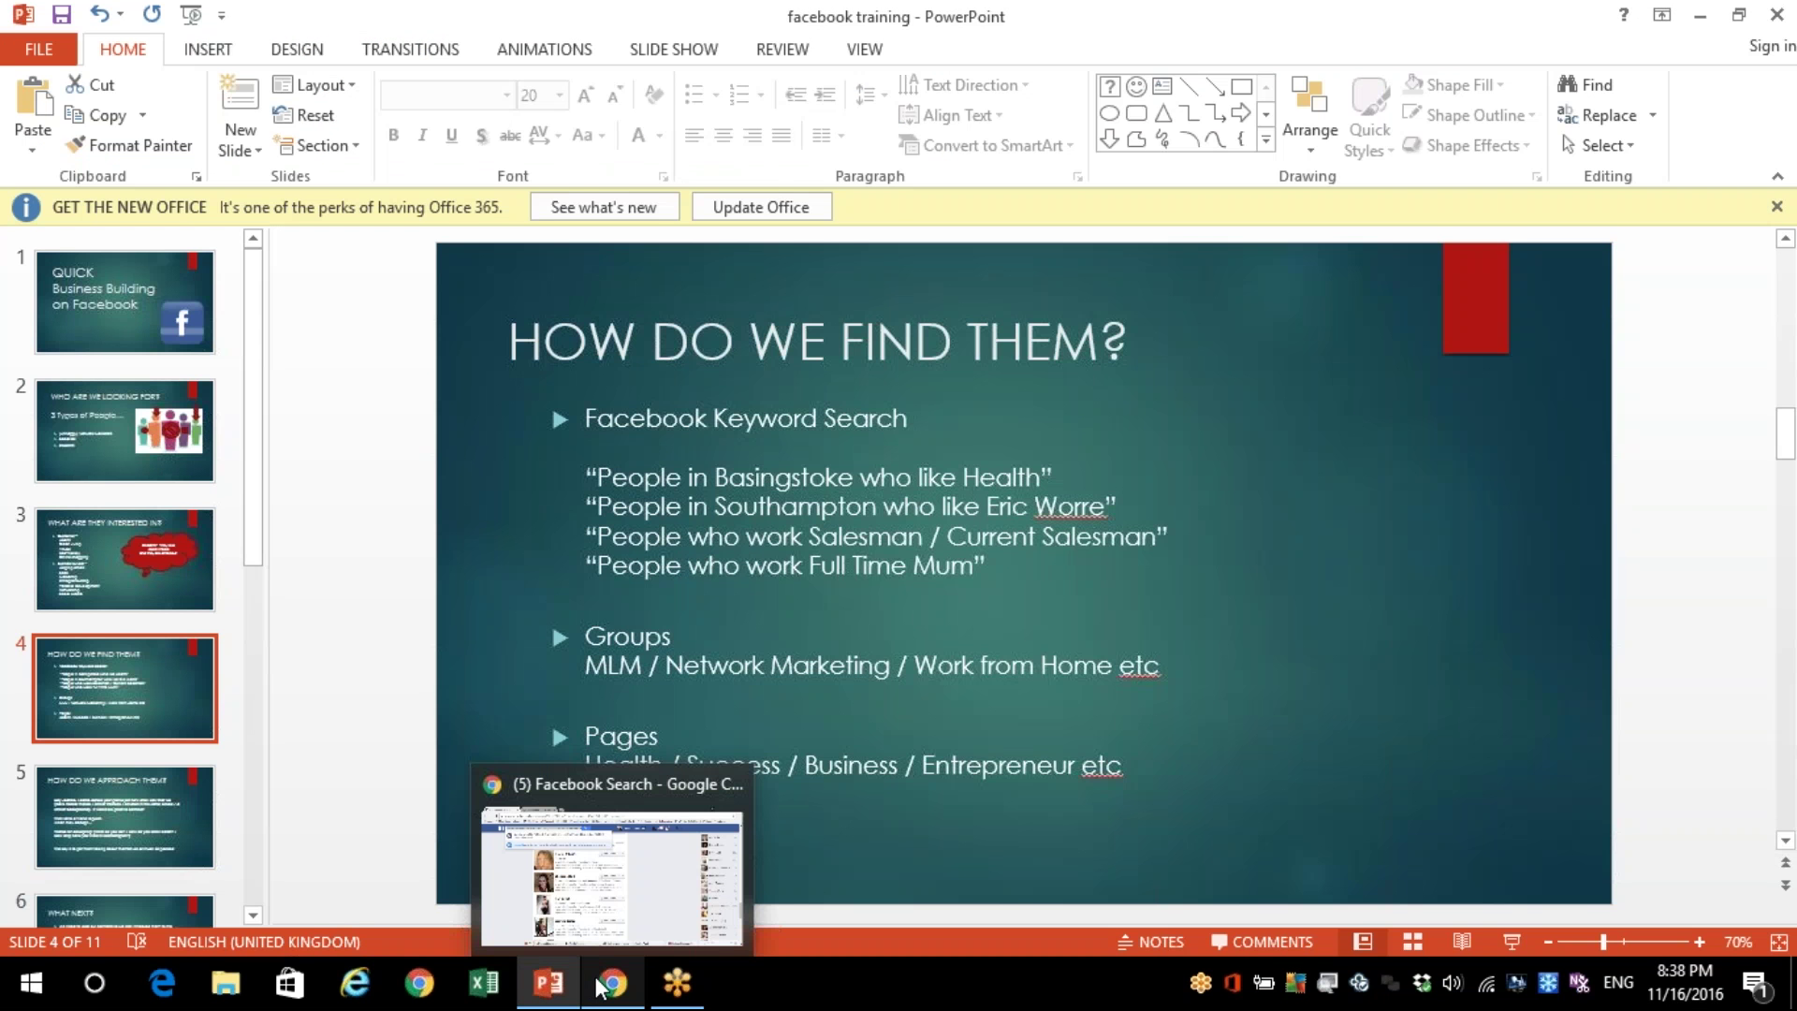
click(597, 983)
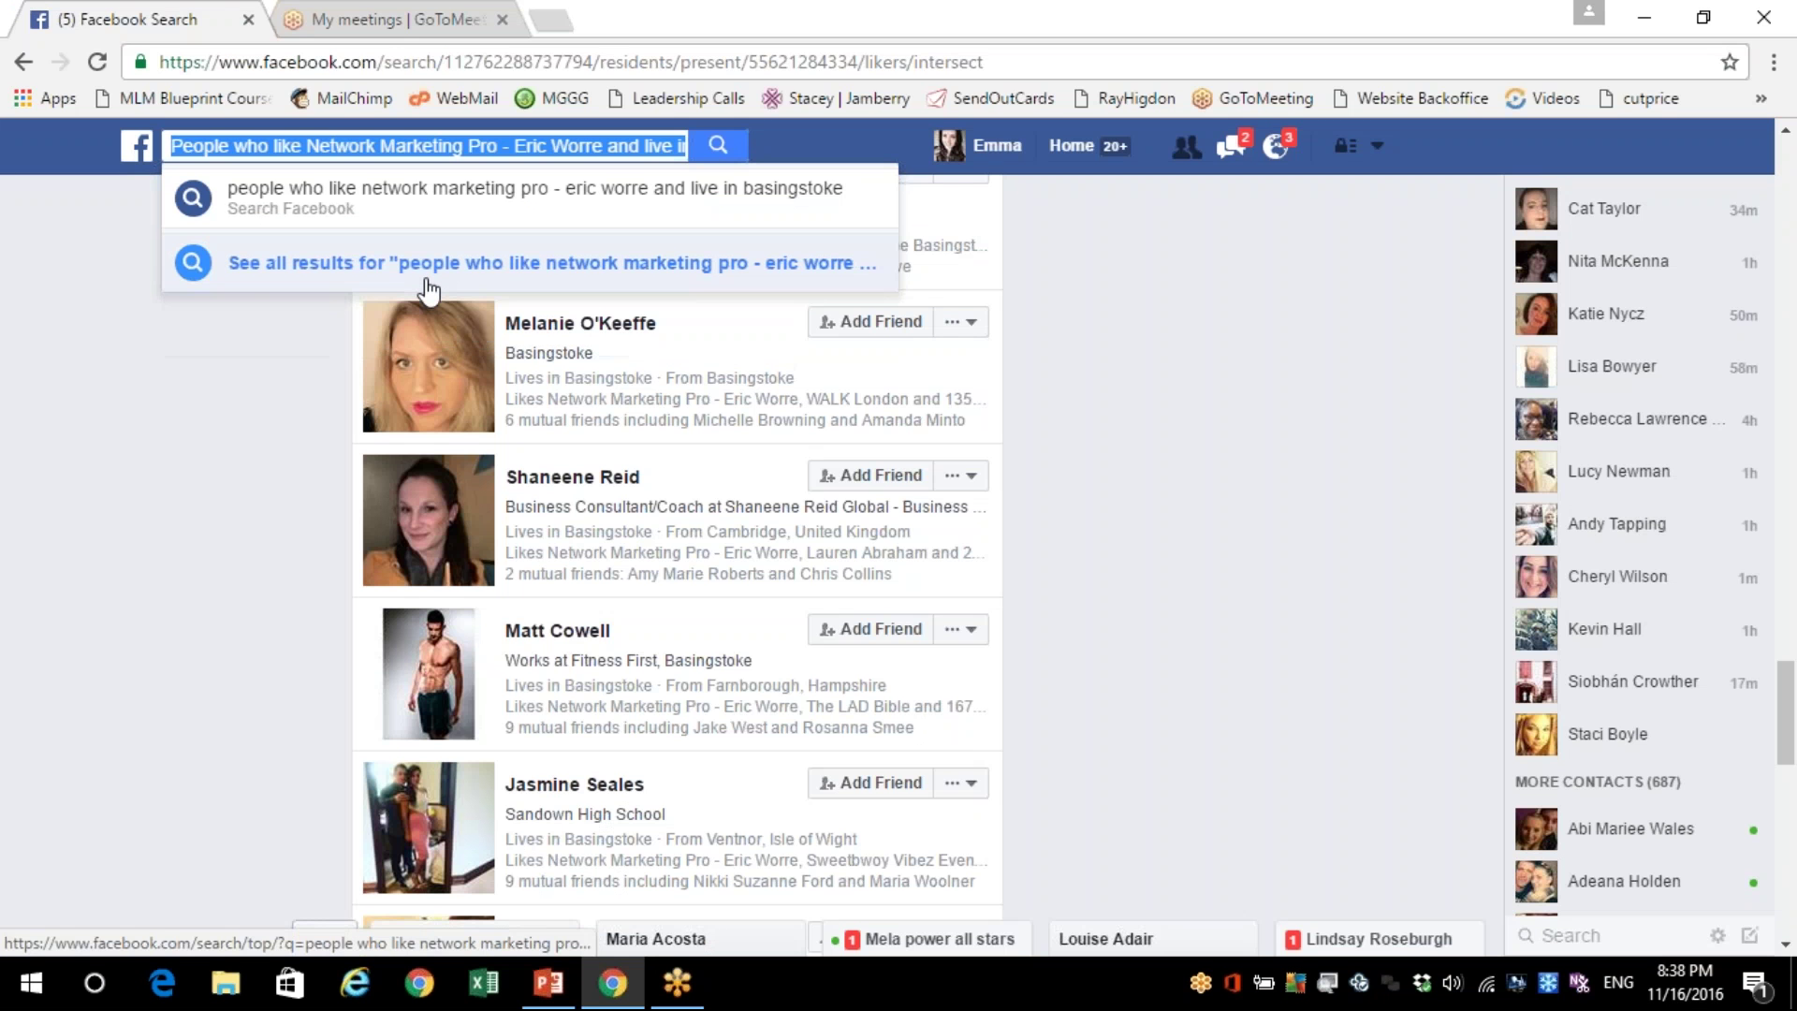
Search for "people who work in estate agency" and restrict the results to people
text(people who work)
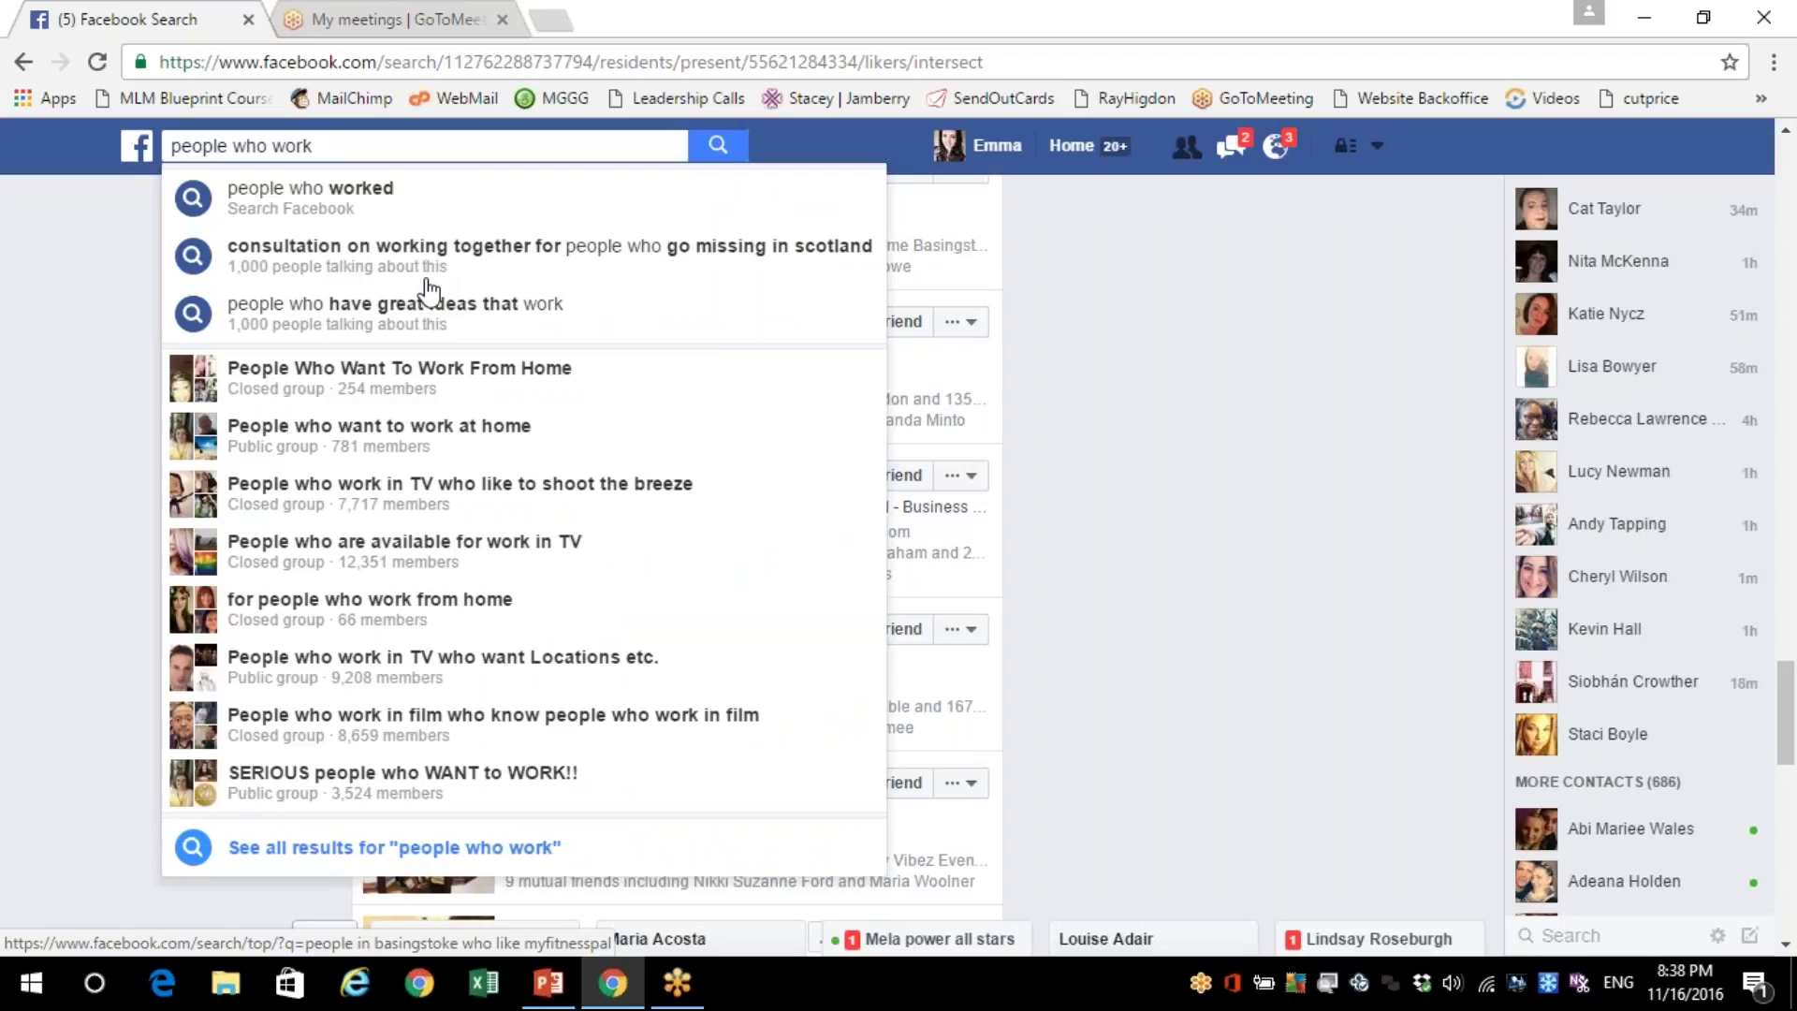
text(in esta)
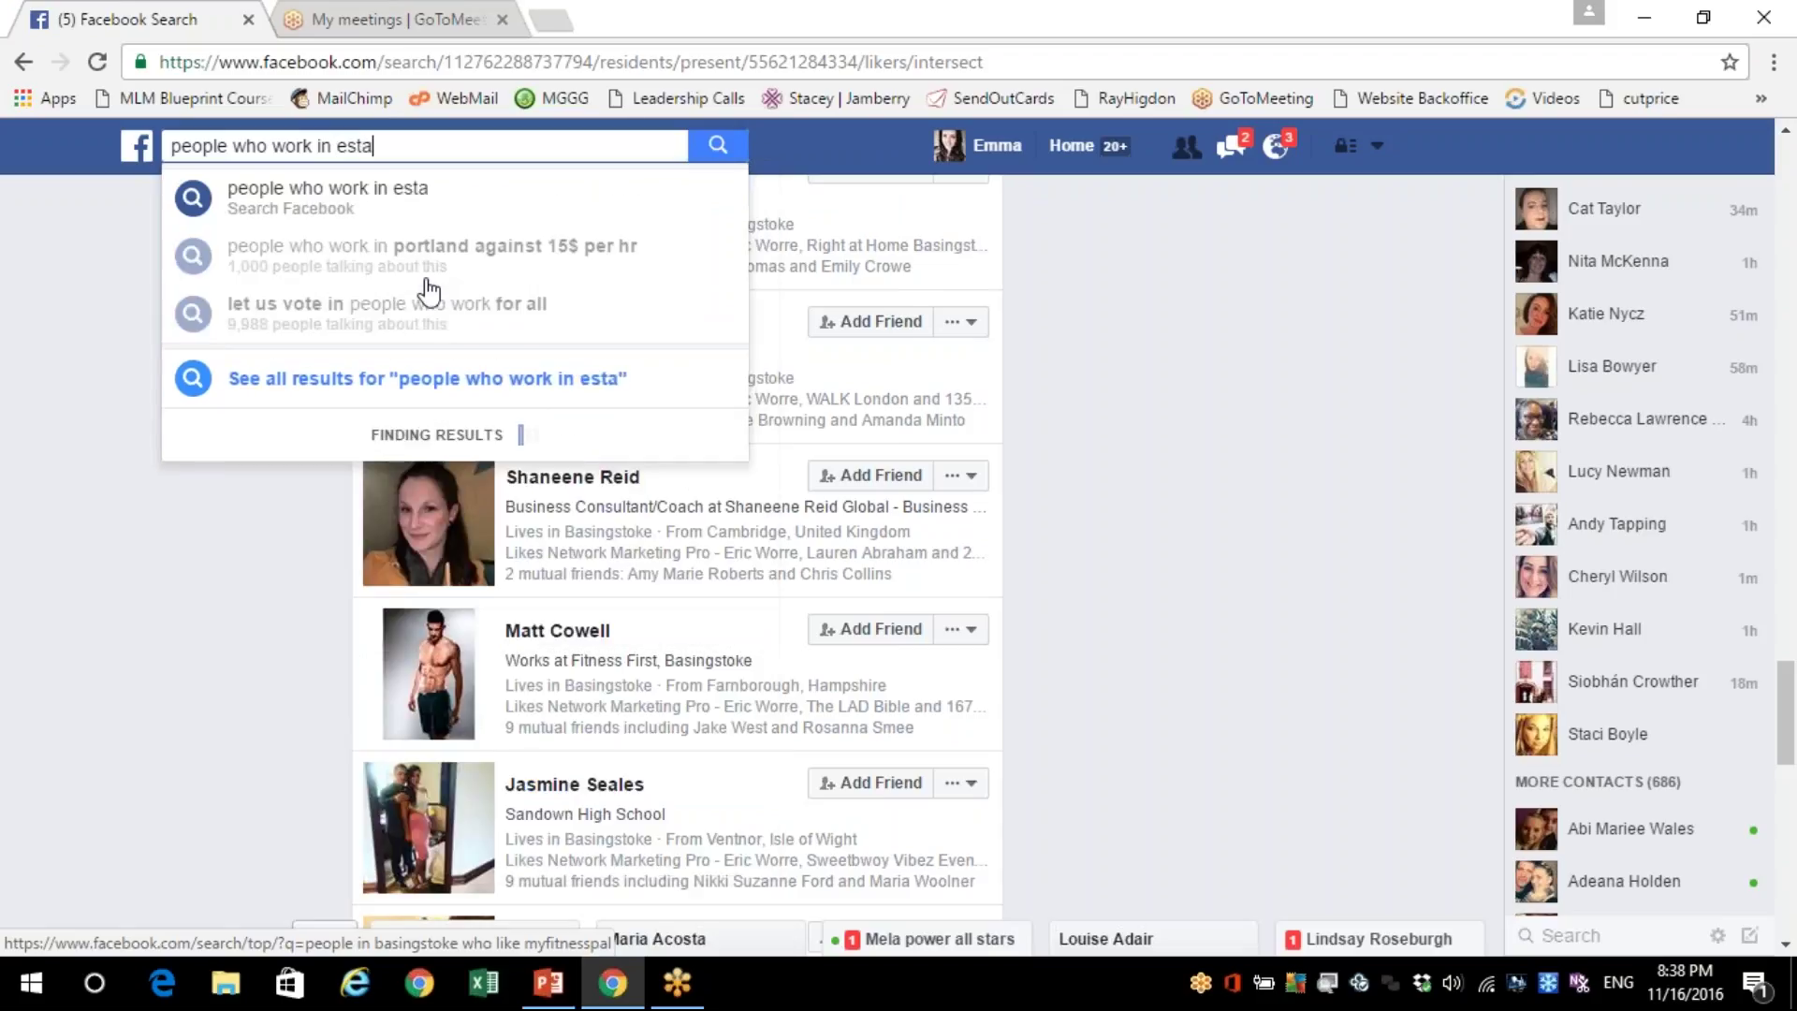
text(te agency)
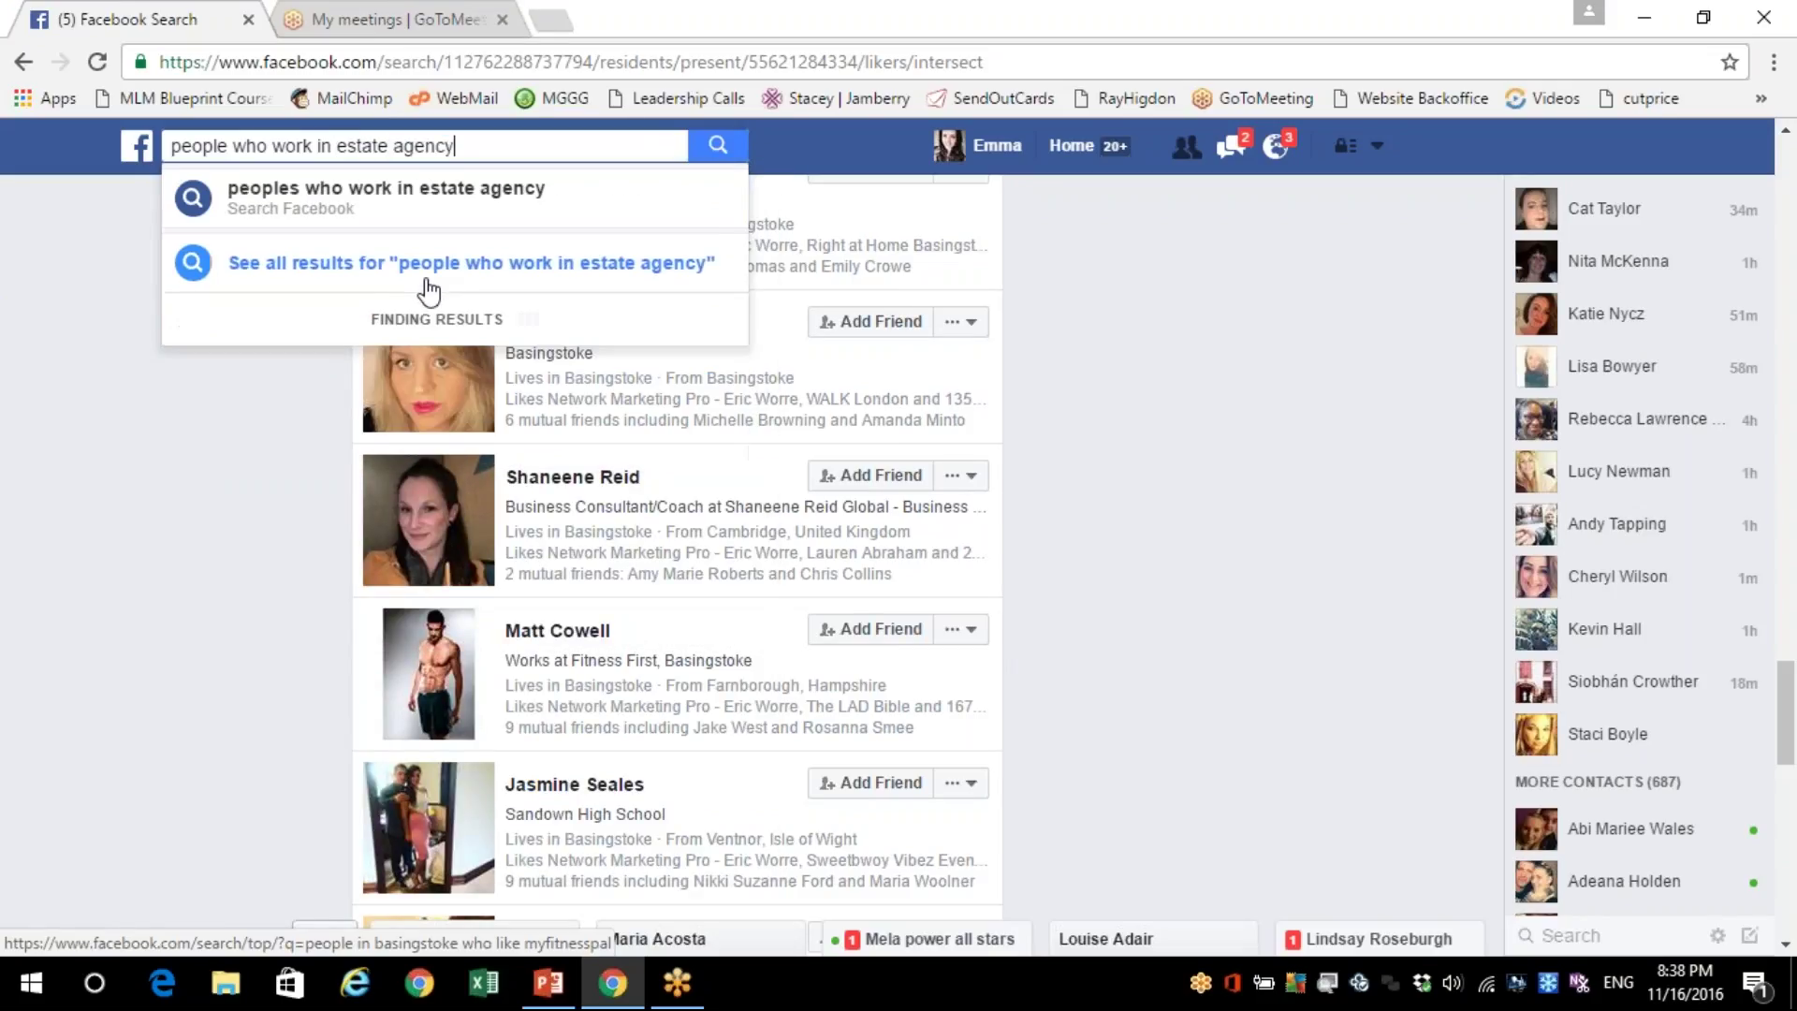
click(429, 293)
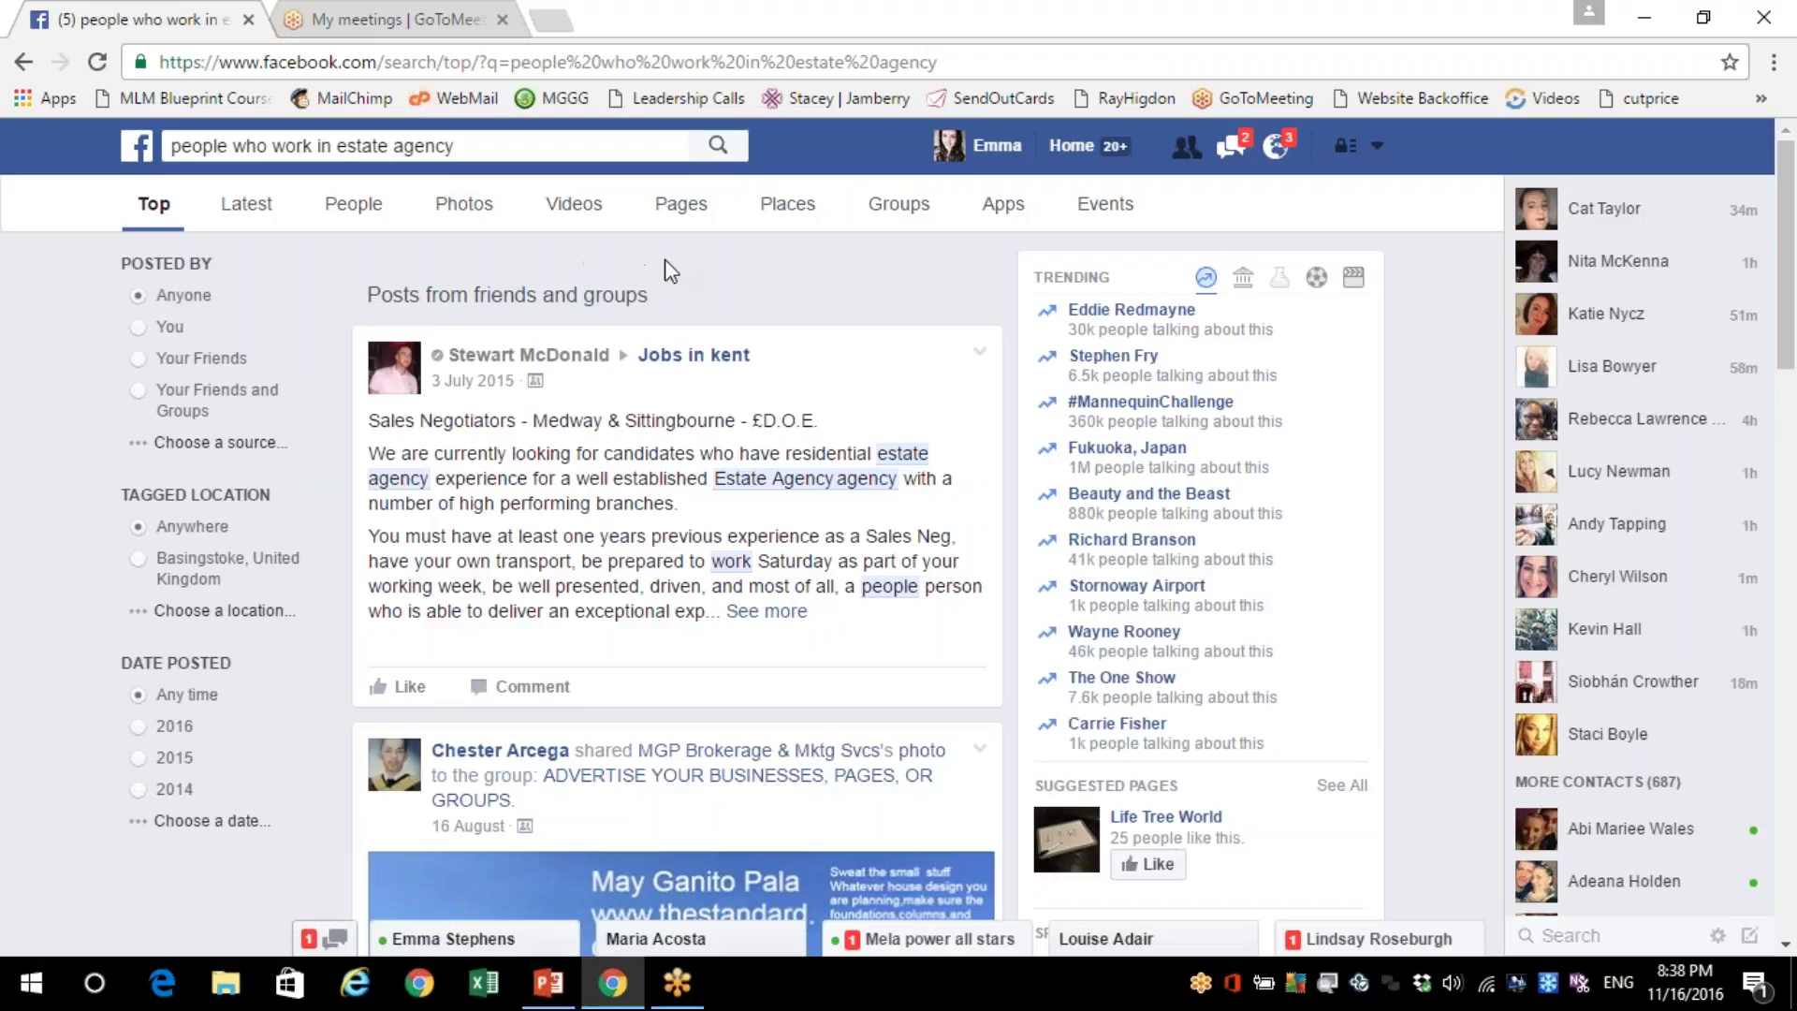
click(357, 213)
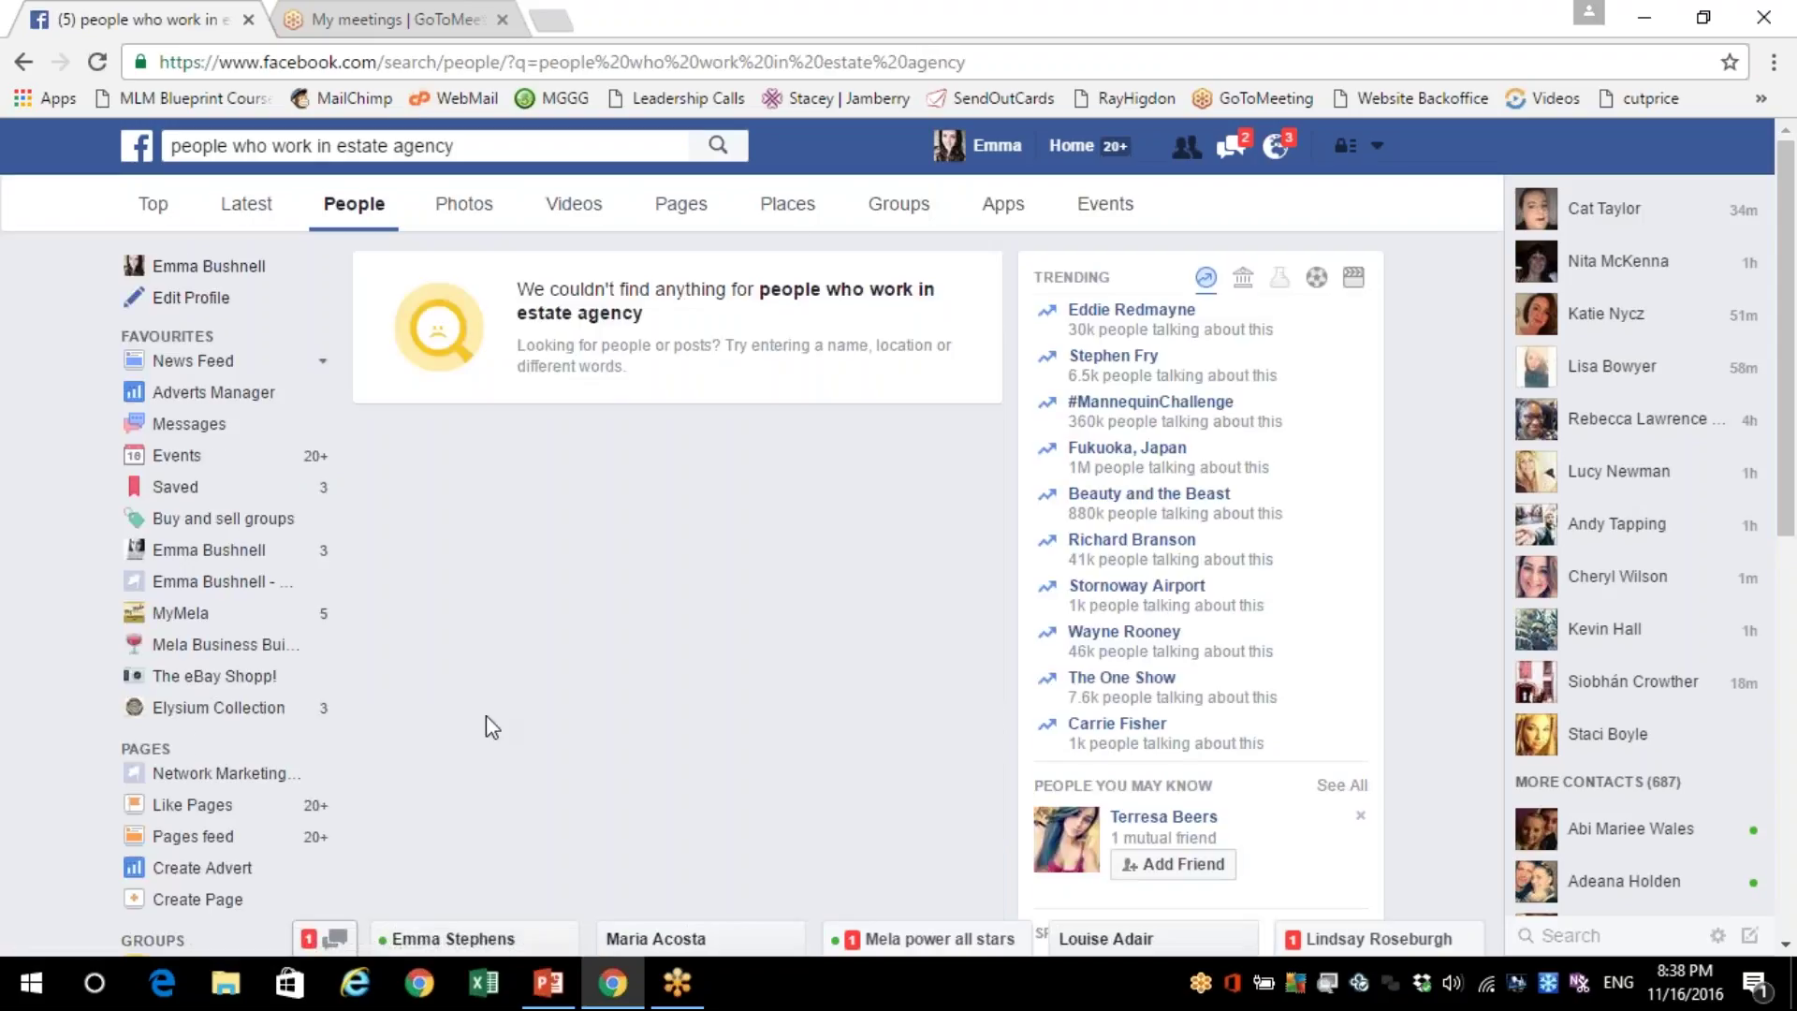
Reword the search as "people who work estate agent" and run it
click(353, 145)
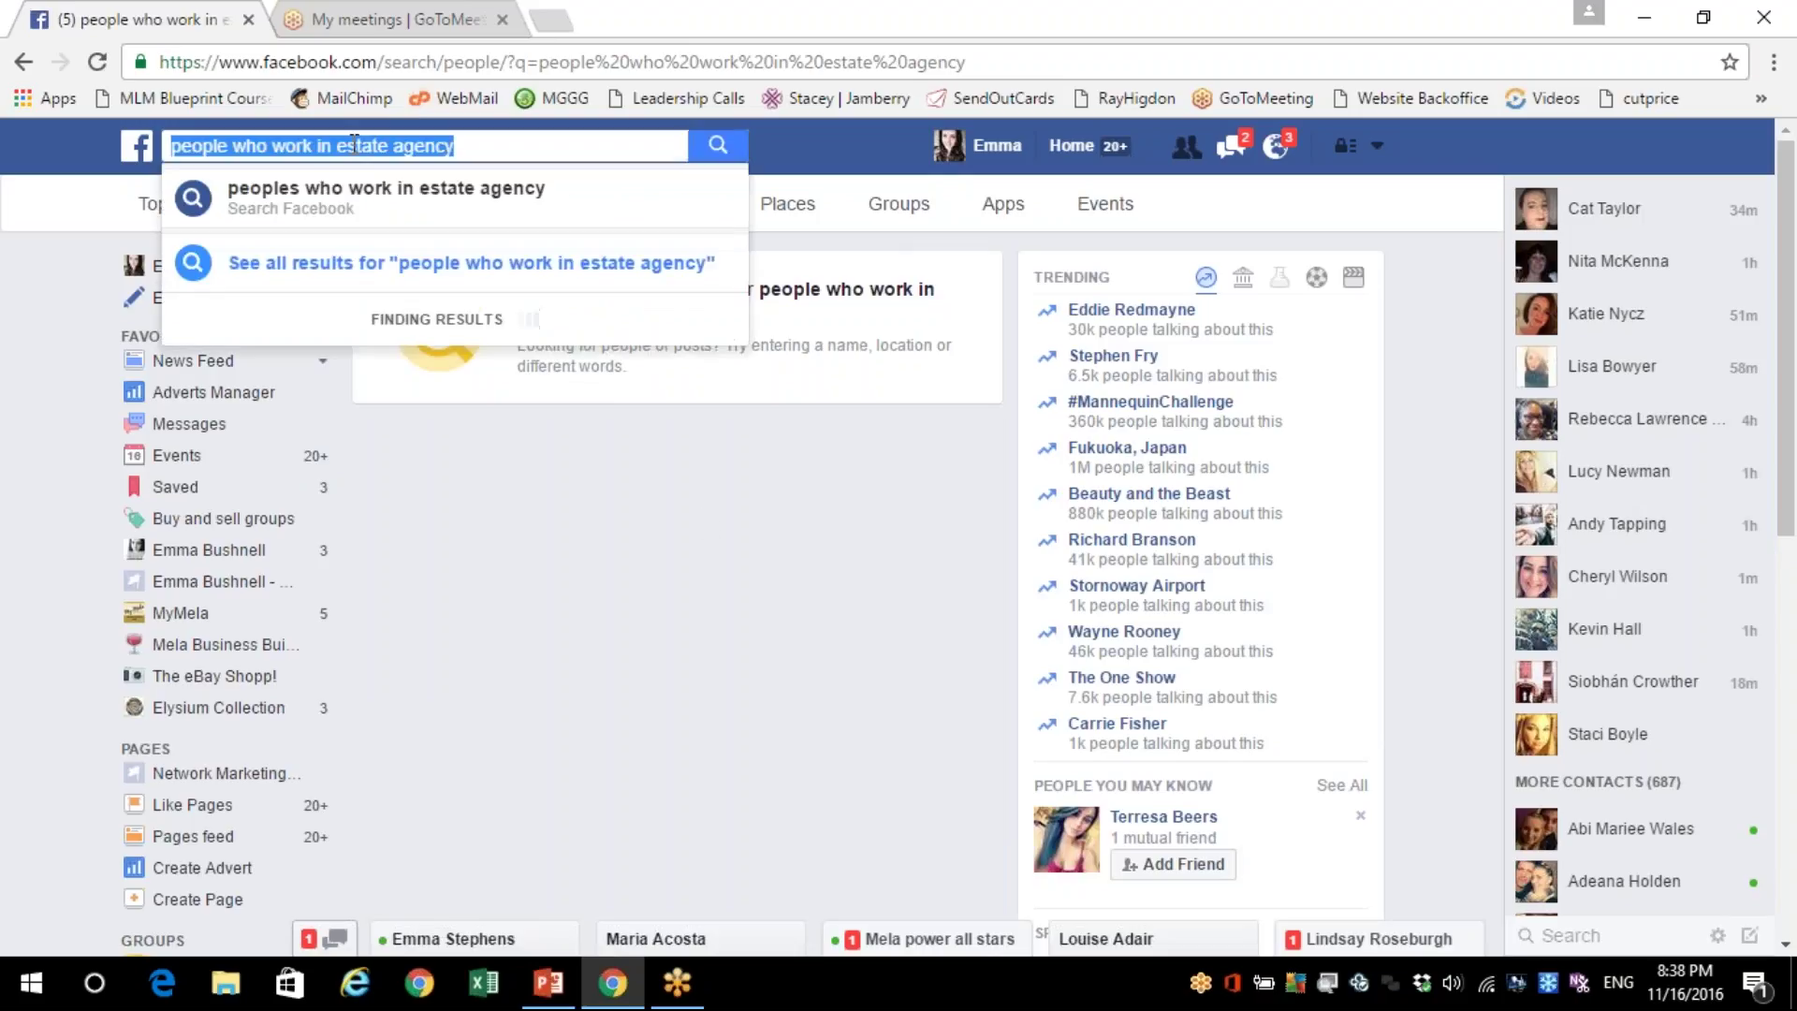
text(people who )
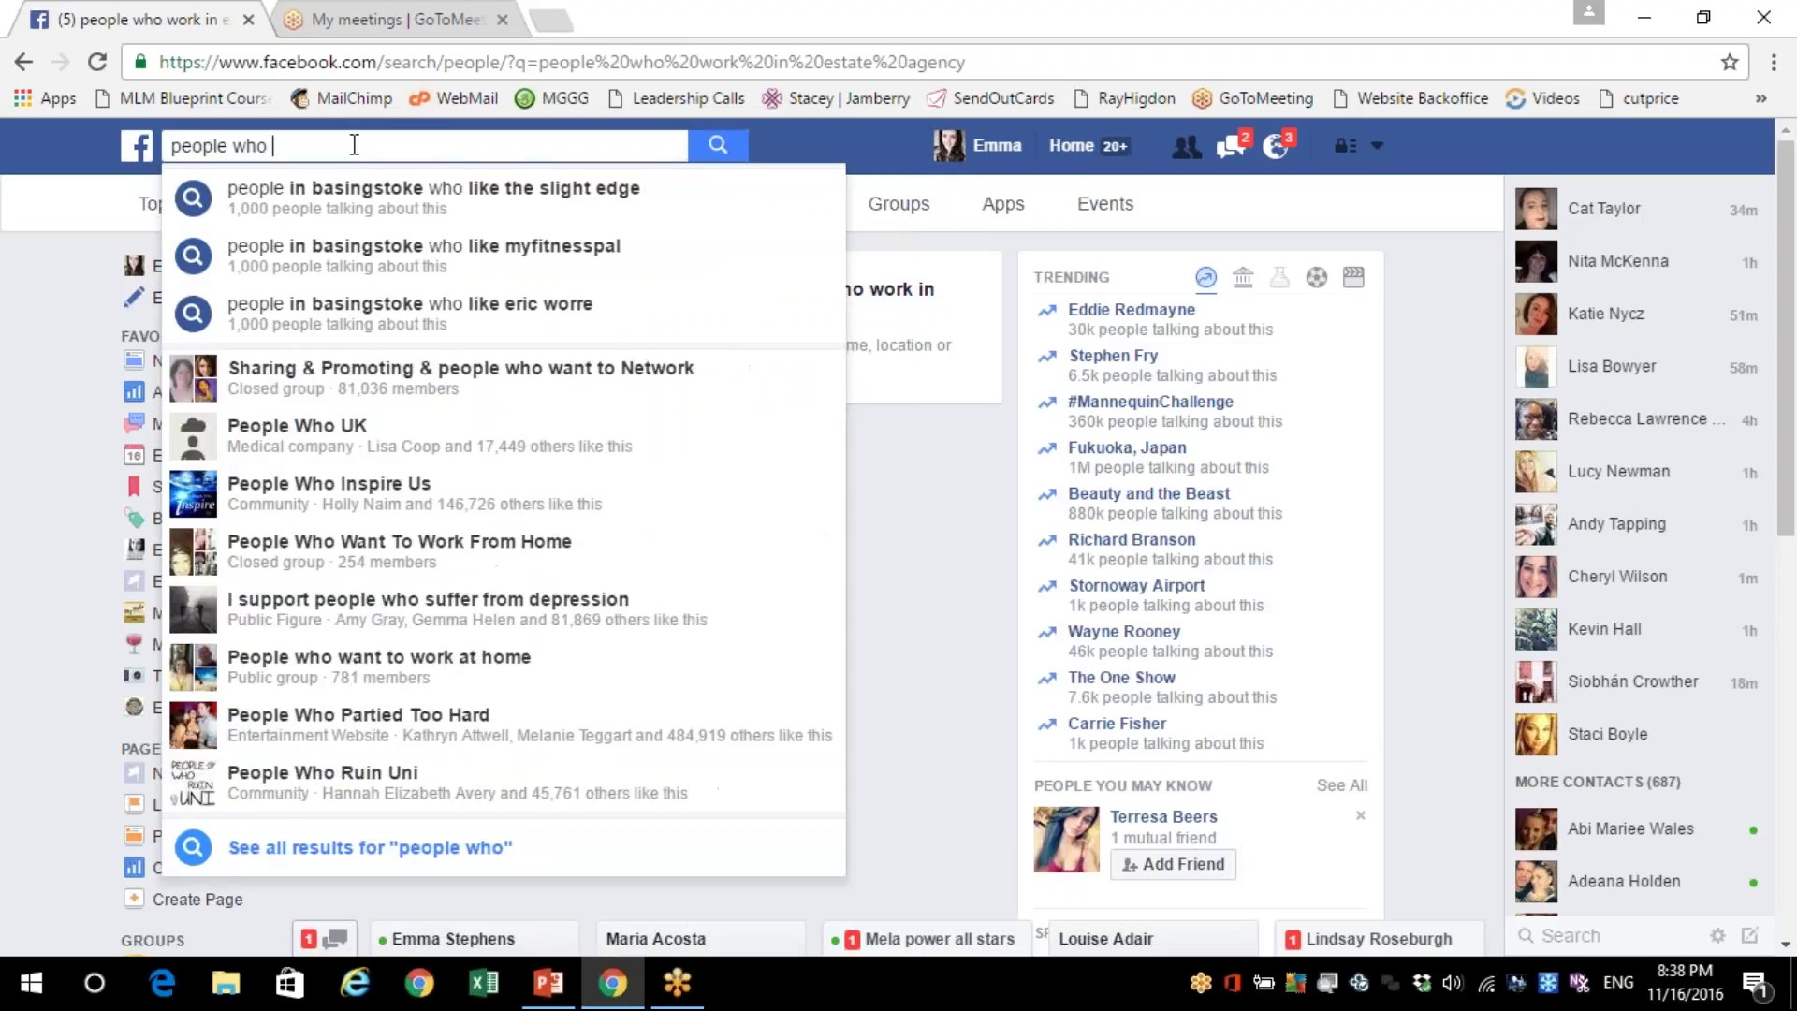
text(work estate)
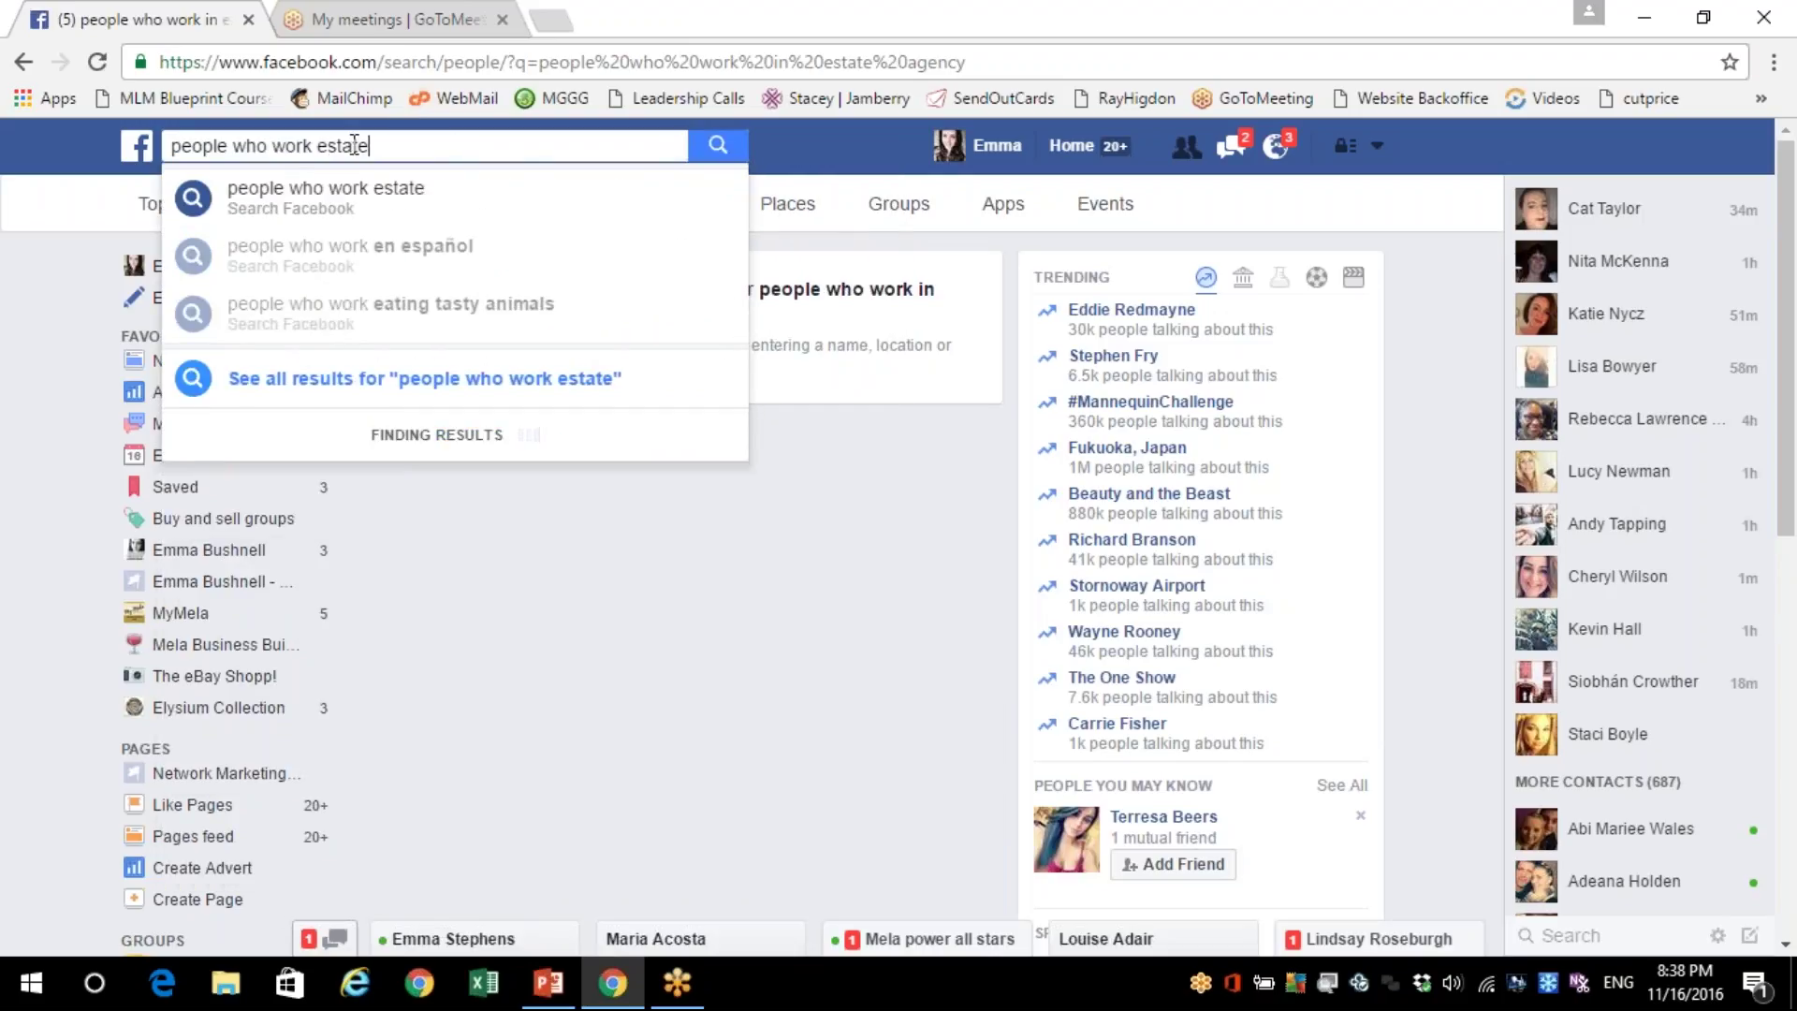
text( agent)
key(Return)
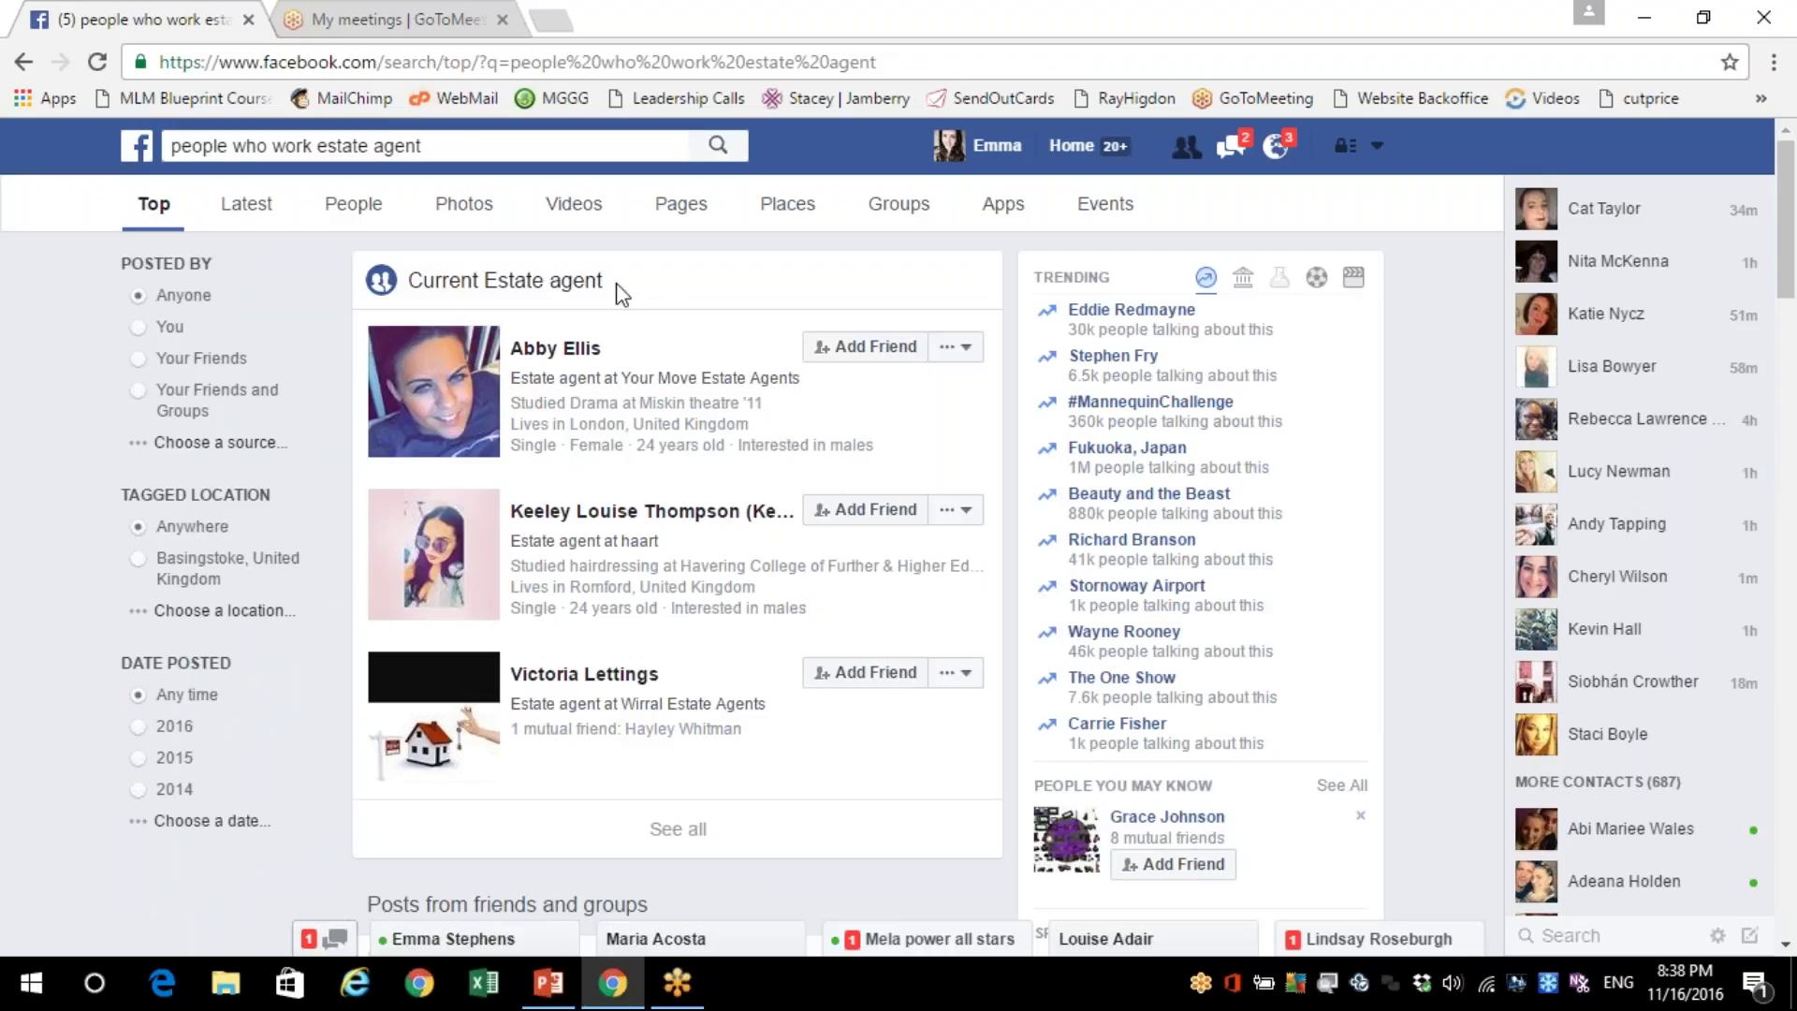
Open the full list of current estate agents and browse the profiles
click(677, 830)
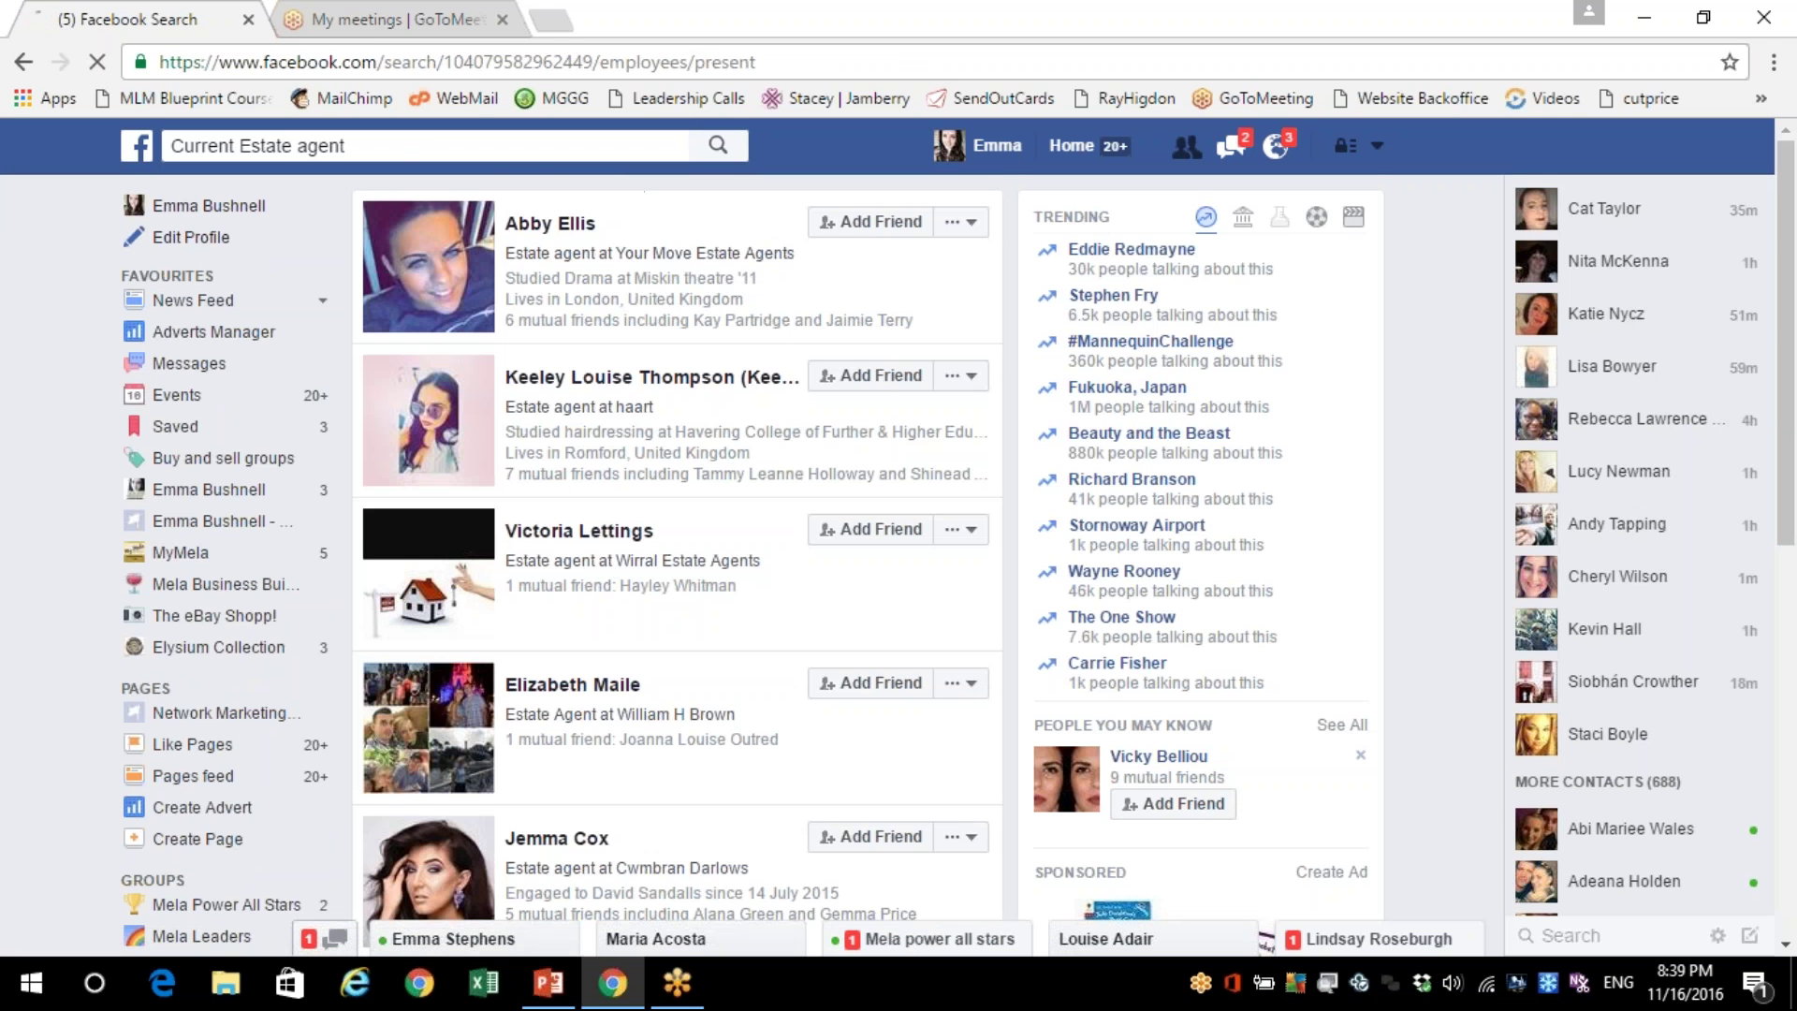
scroll(1787, 950, down, 8)
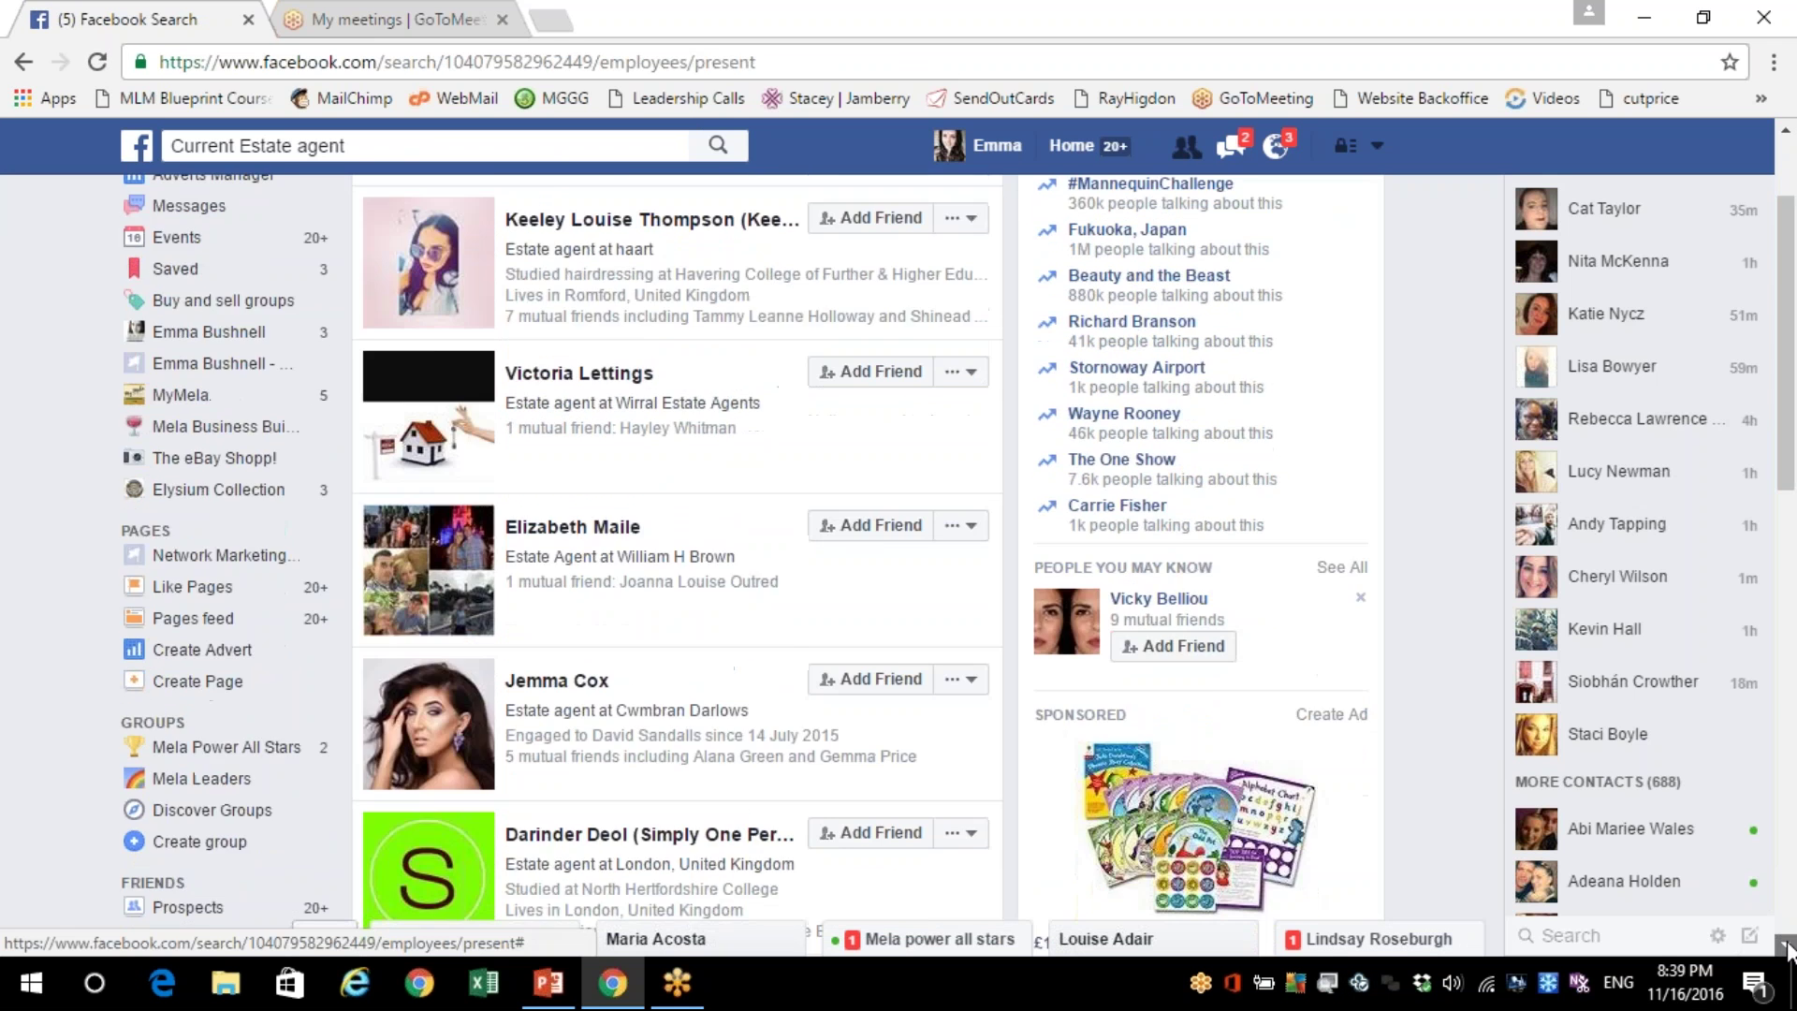
scroll(1787, 950, down, 10)
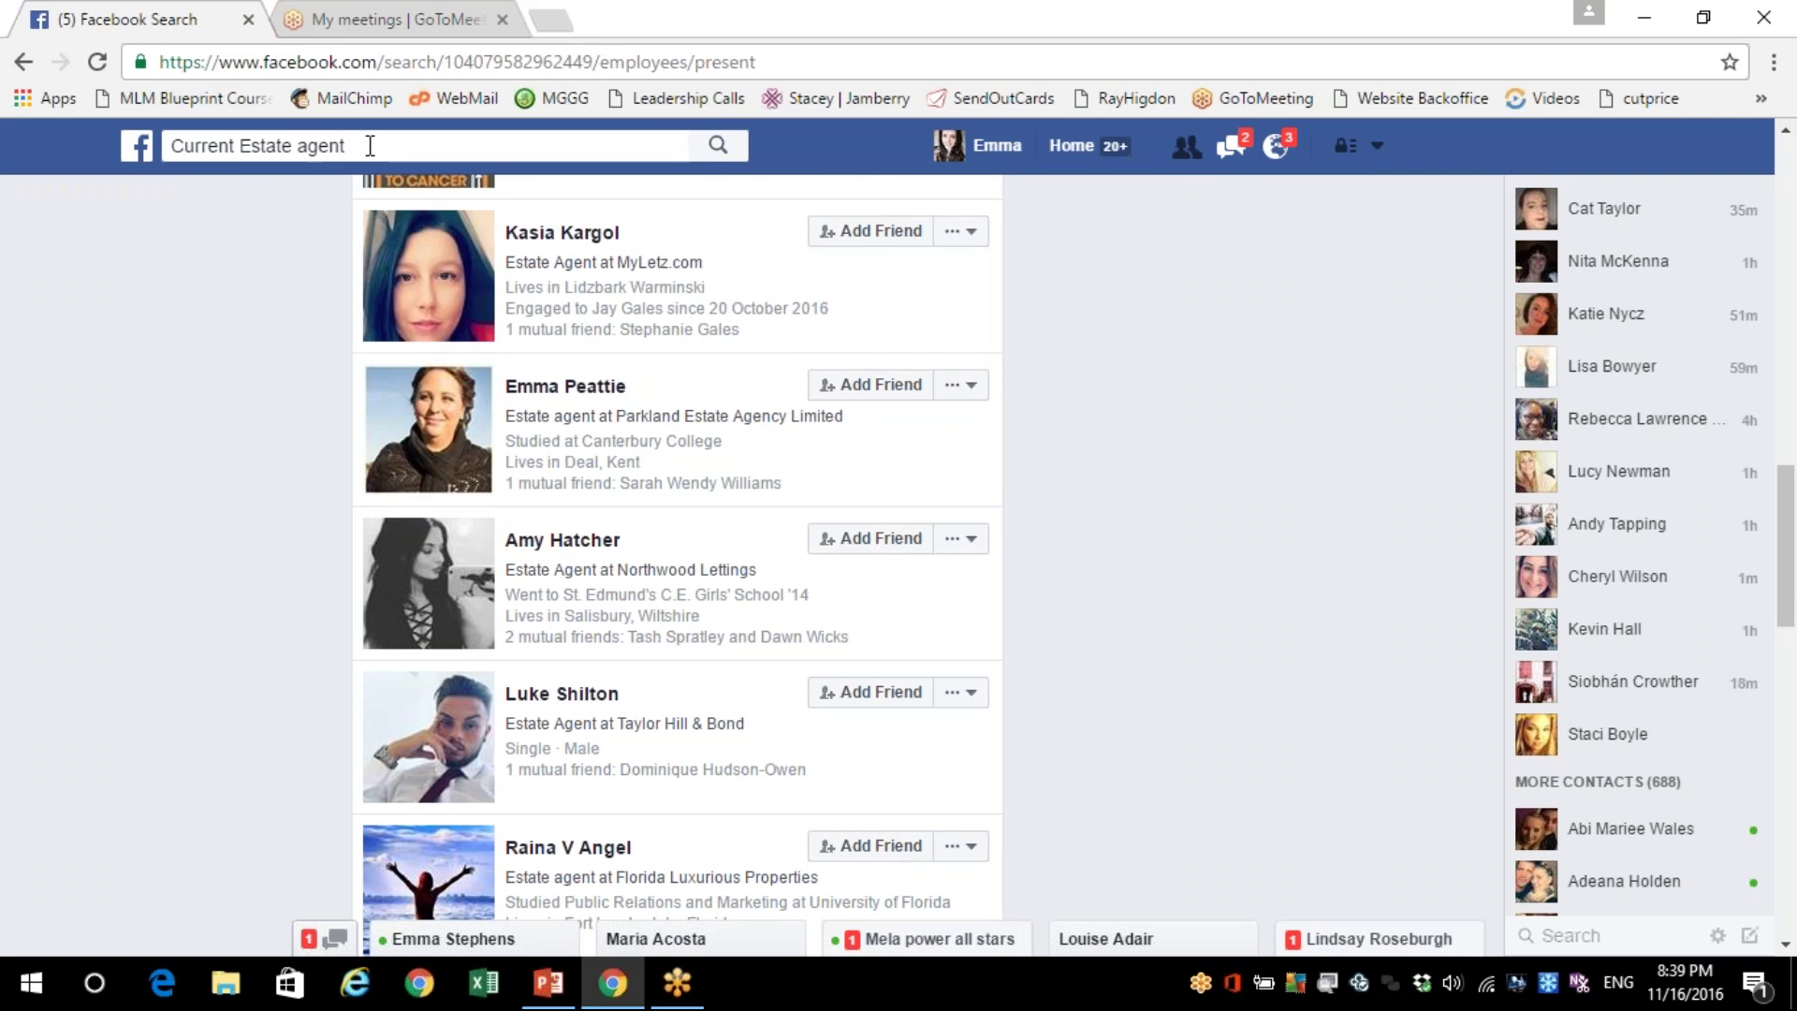
Search Facebook for "people who work yoga instructor"
click(370, 145)
text(people )
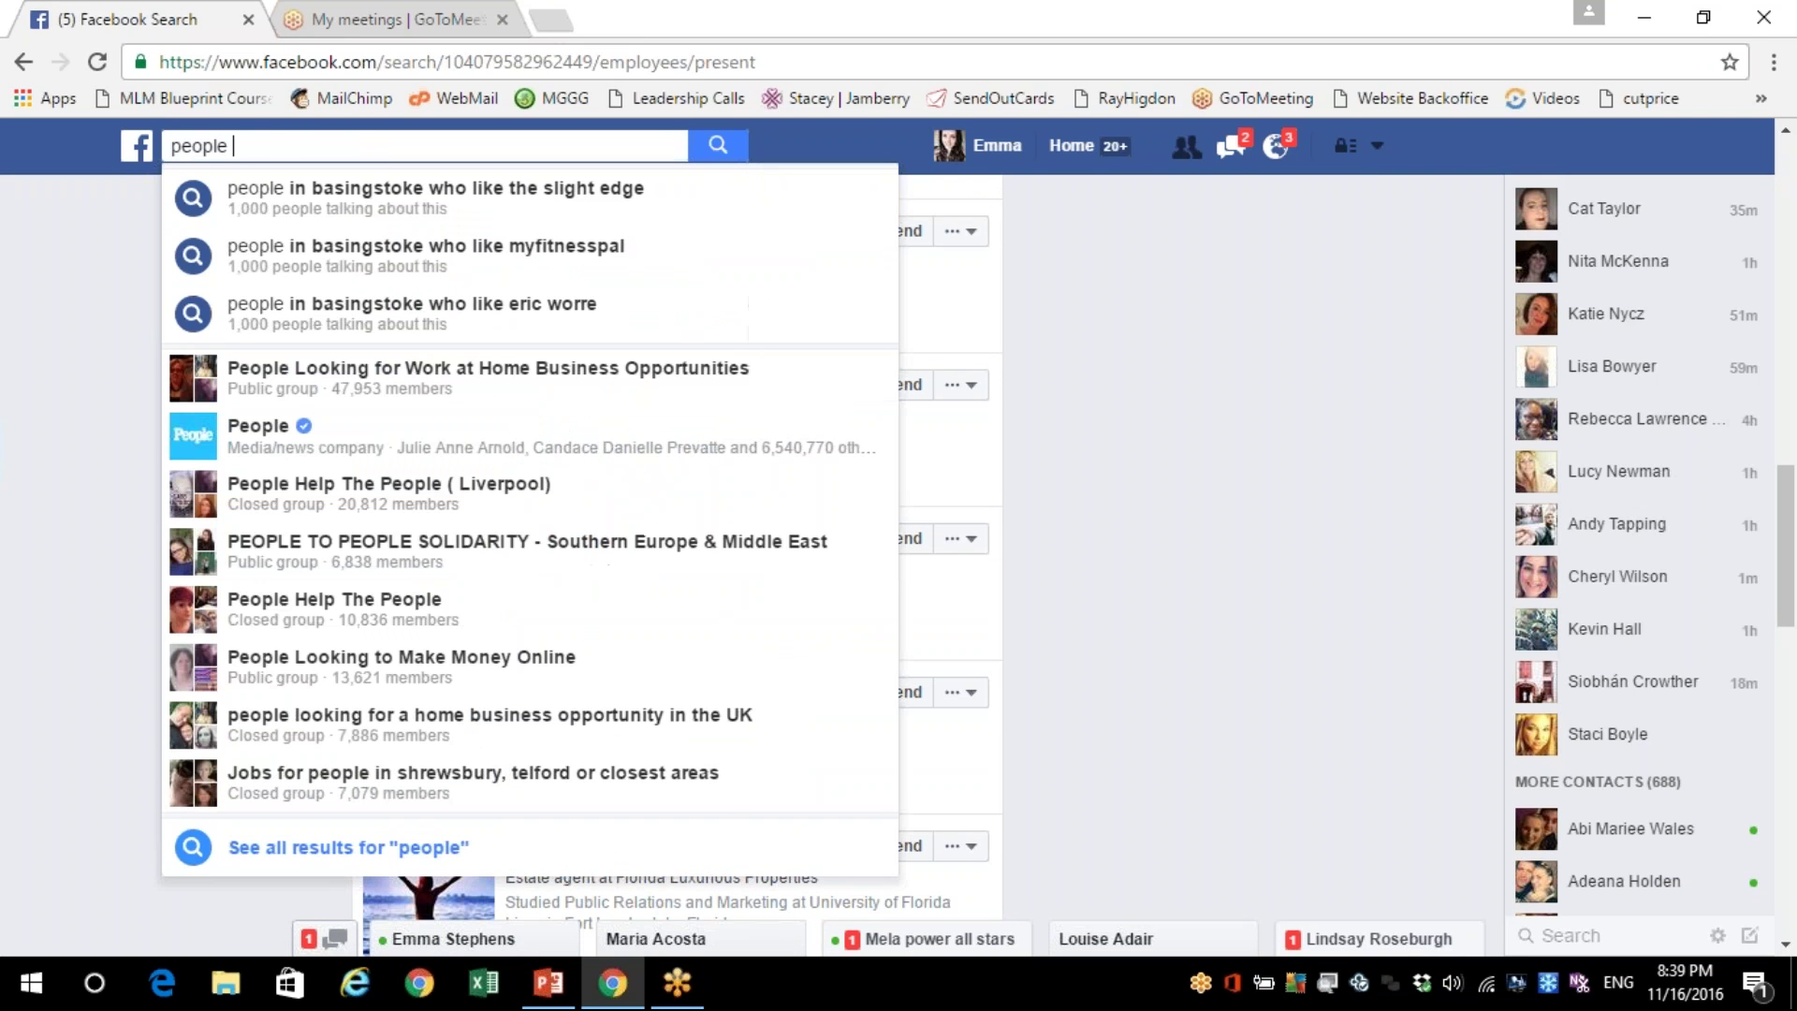
text(who work )
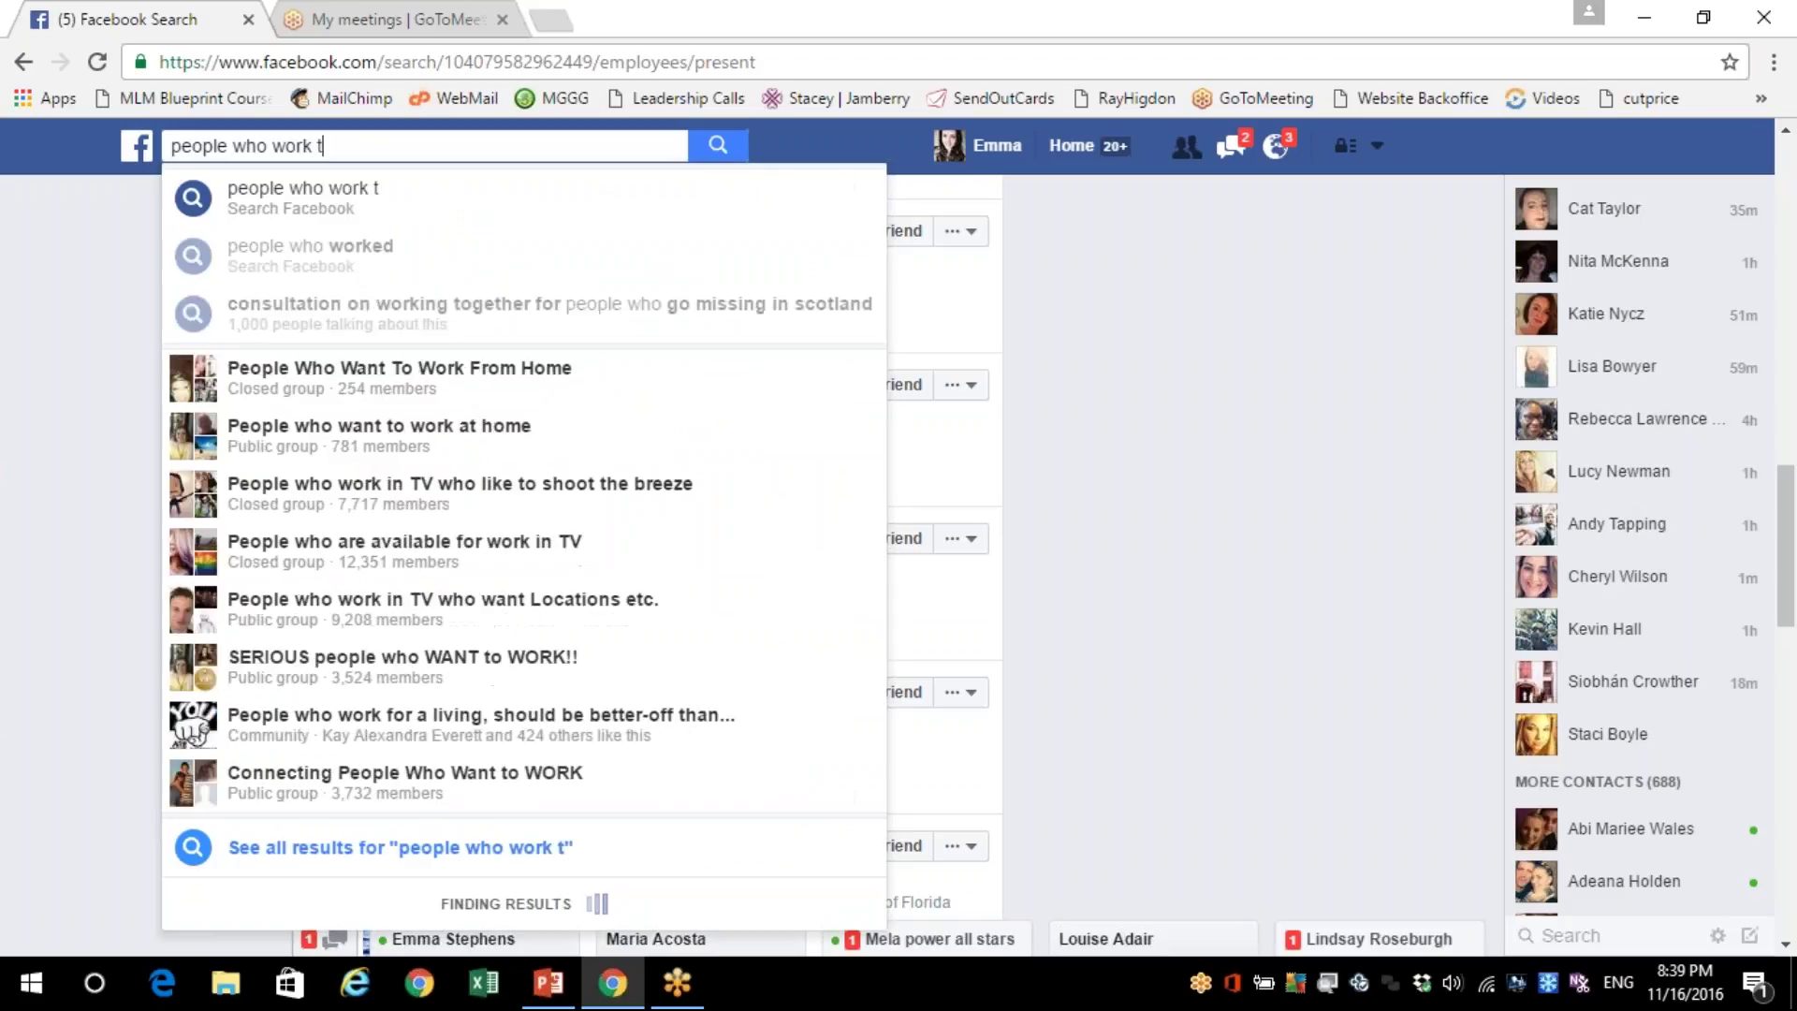
text(yoga instr)
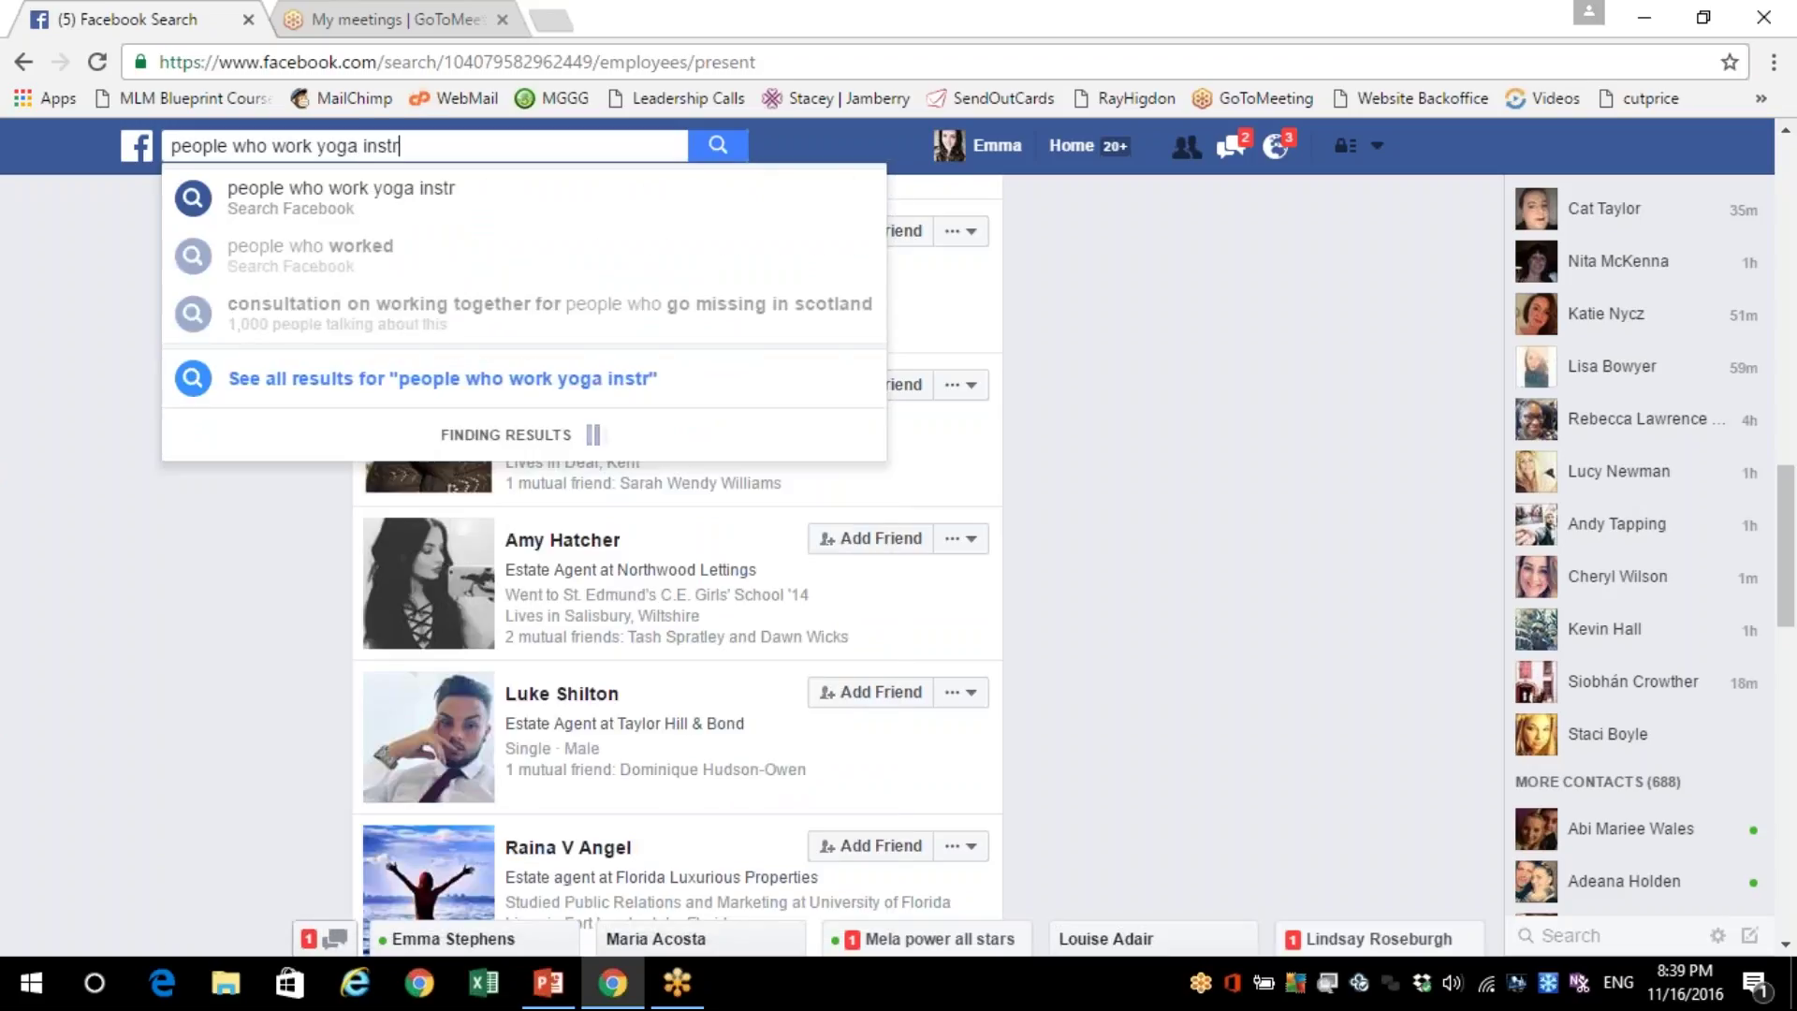
text(uctor)
key(Return)
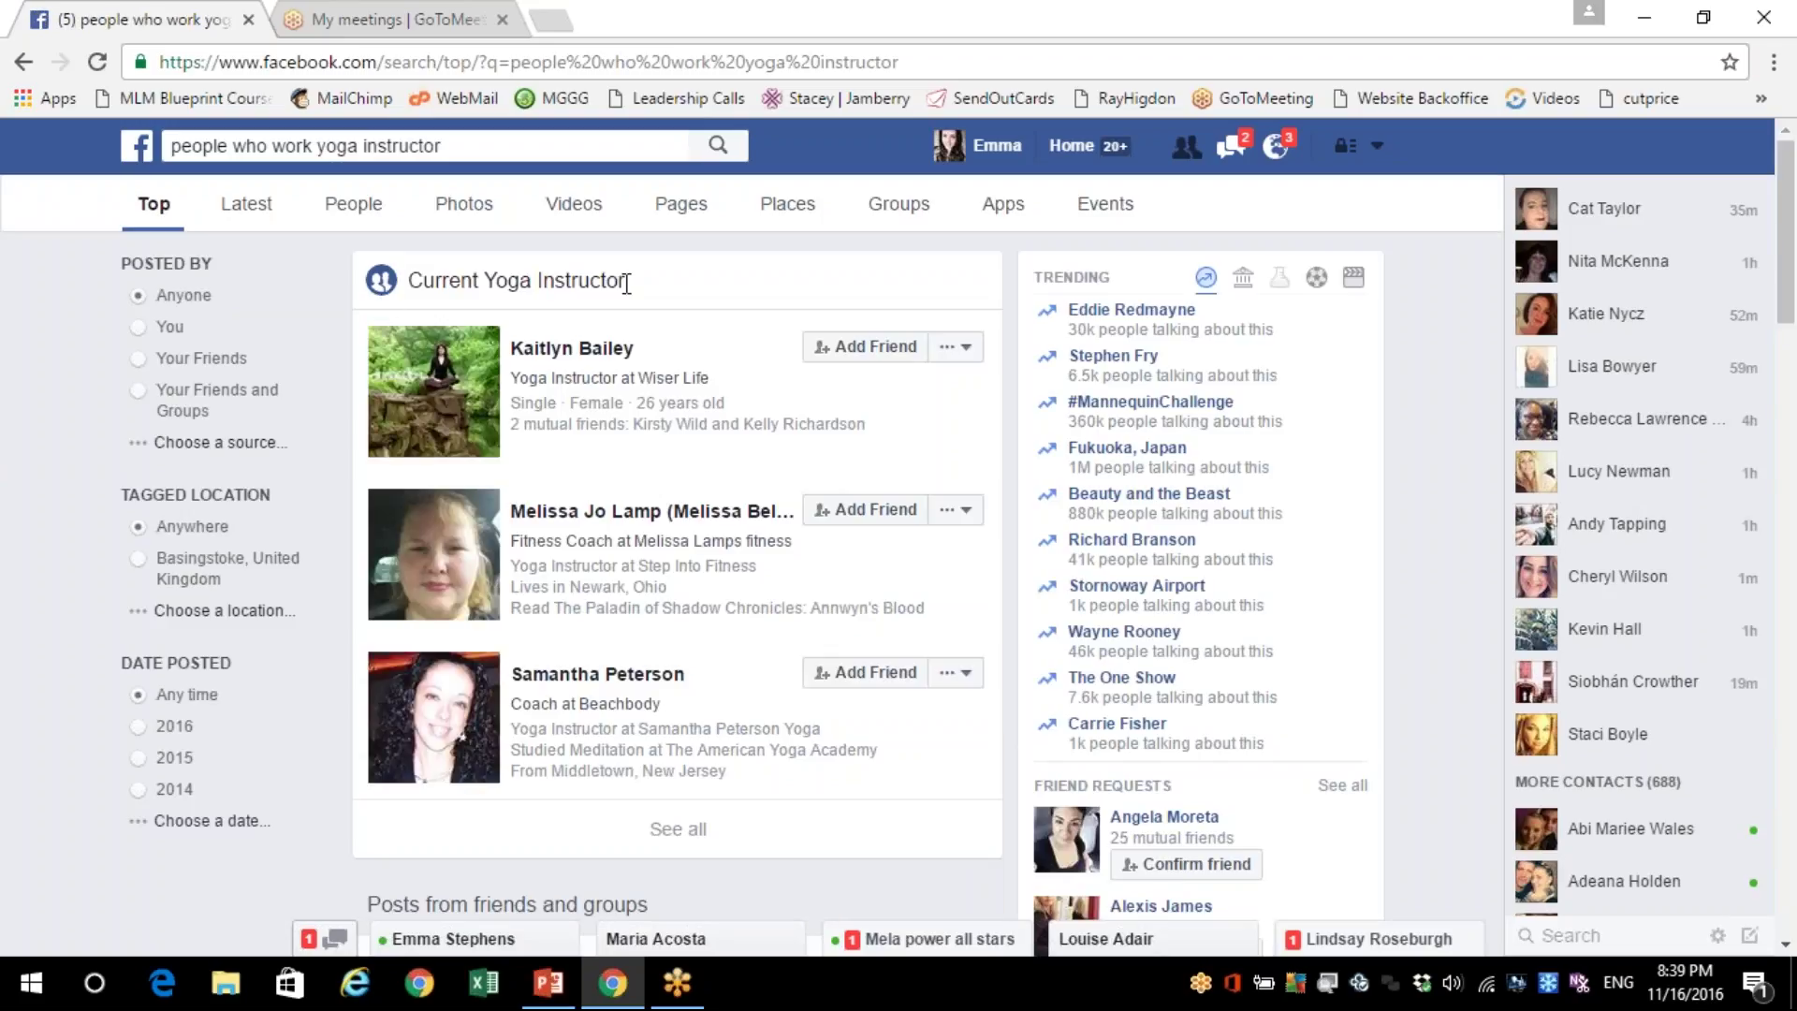
Open the full list of current yoga instructors and browse the profiles
click(678, 830)
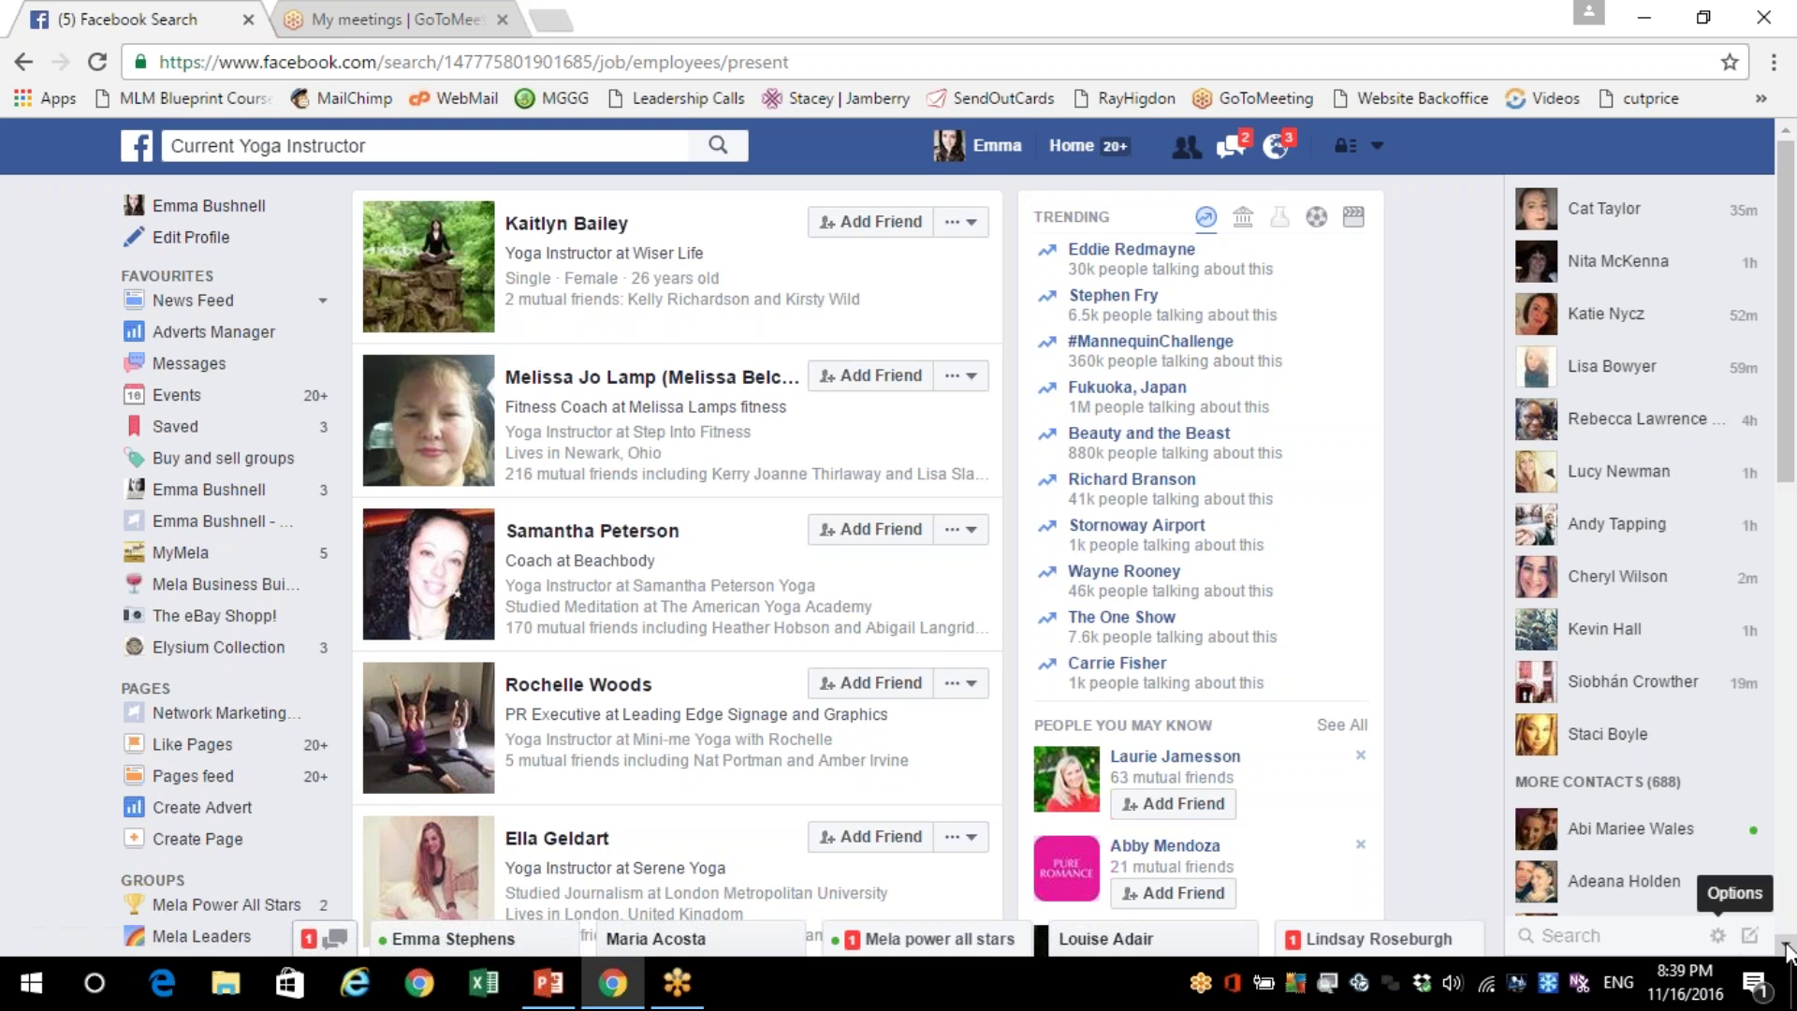
scroll(1788, 950, down, 10)
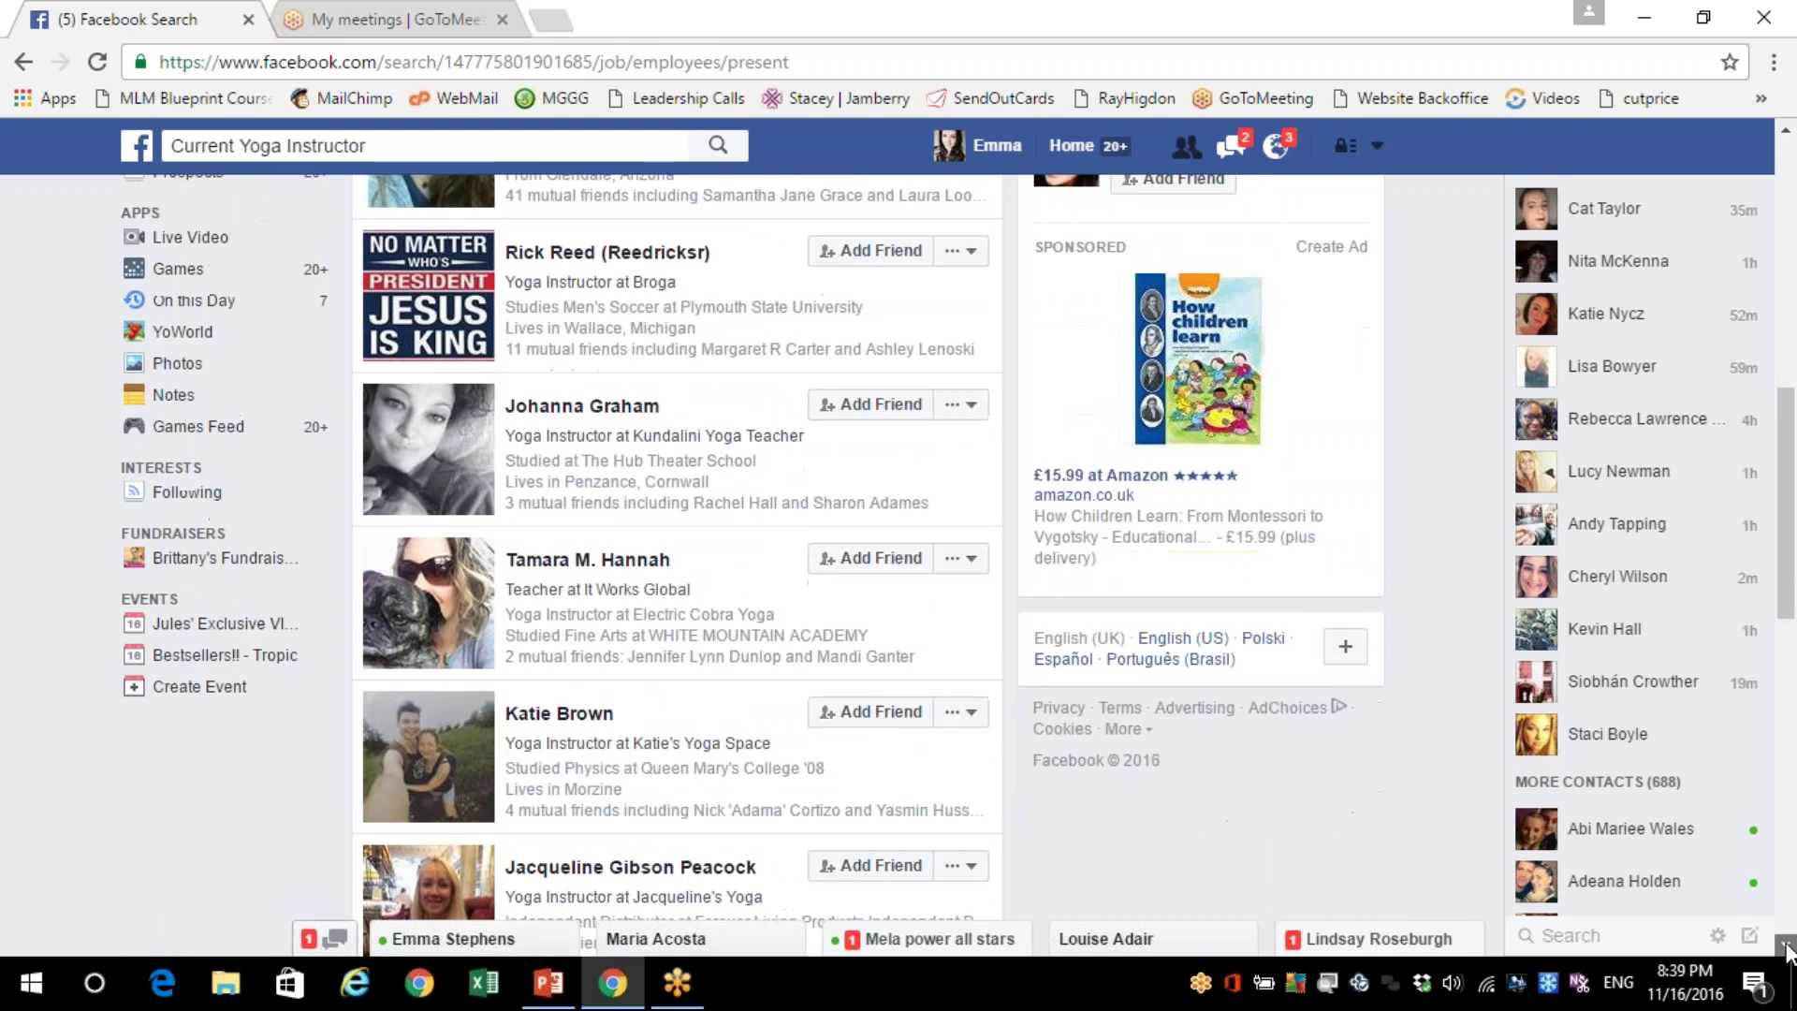
scroll(1788, 950, down, 1)
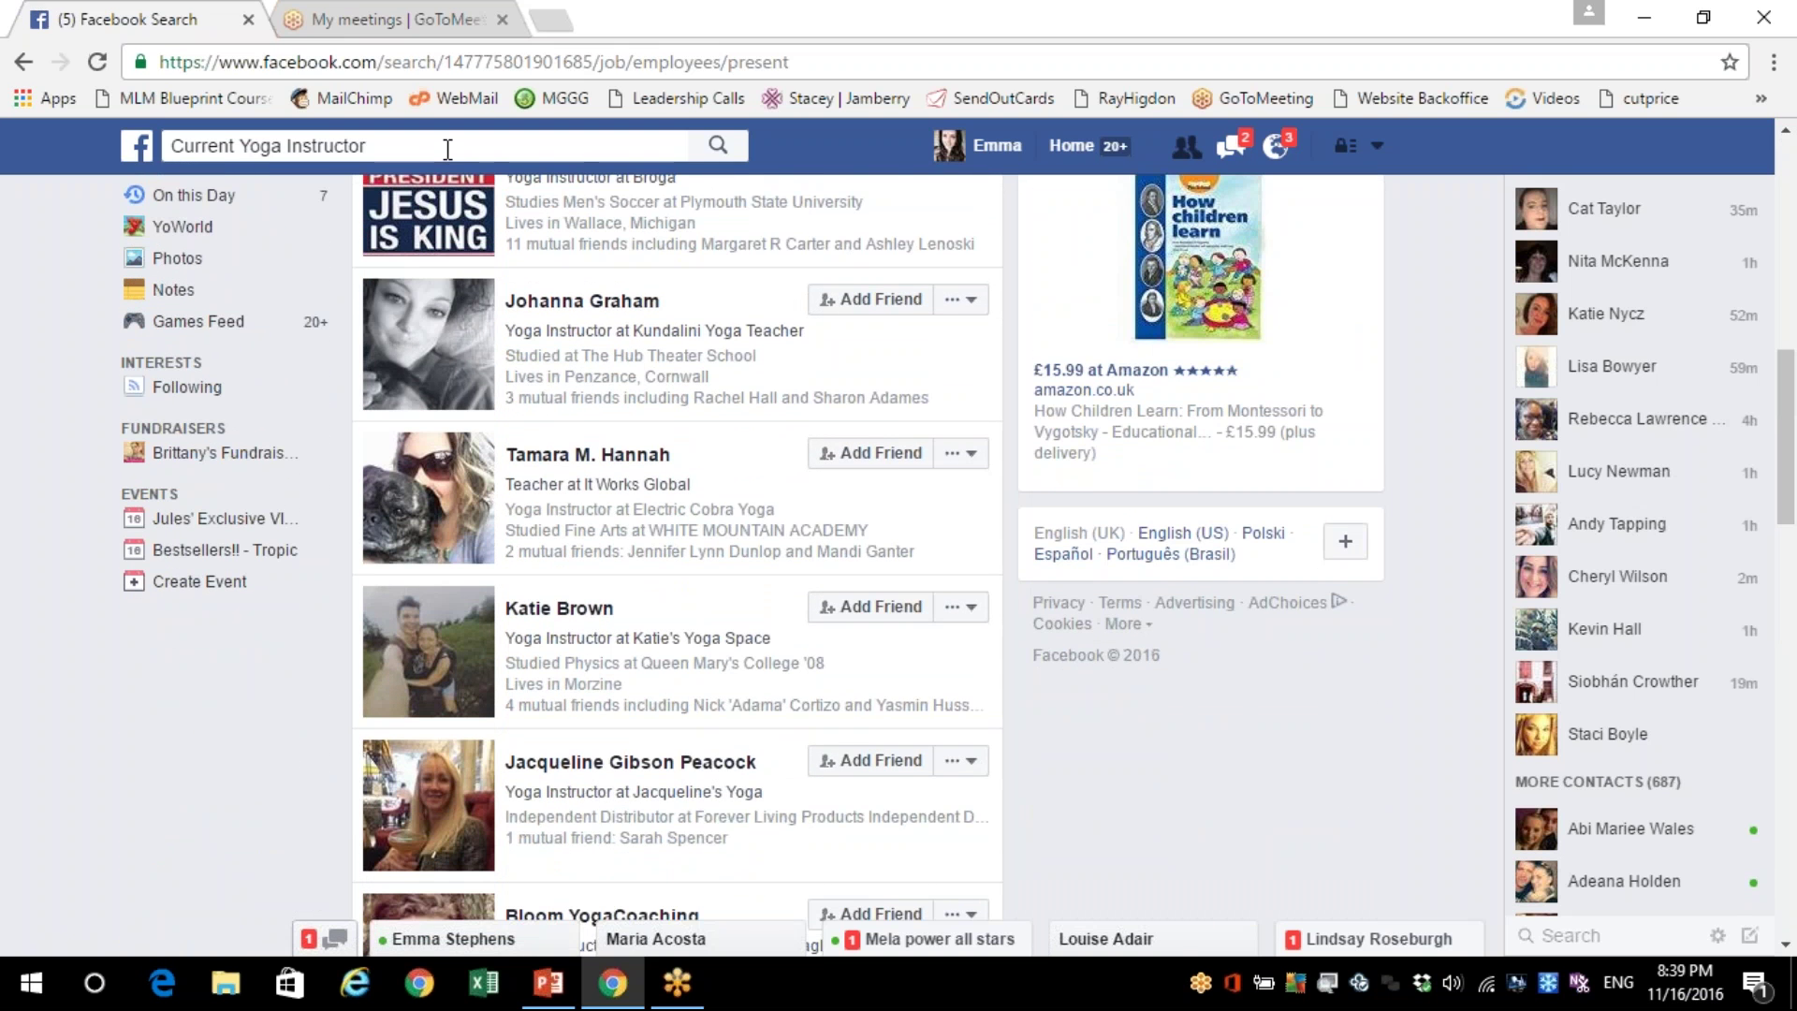
Switch to the PowerPoint presentation to check the keyword search examples on the "How do we find them?" slide
click(448, 149)
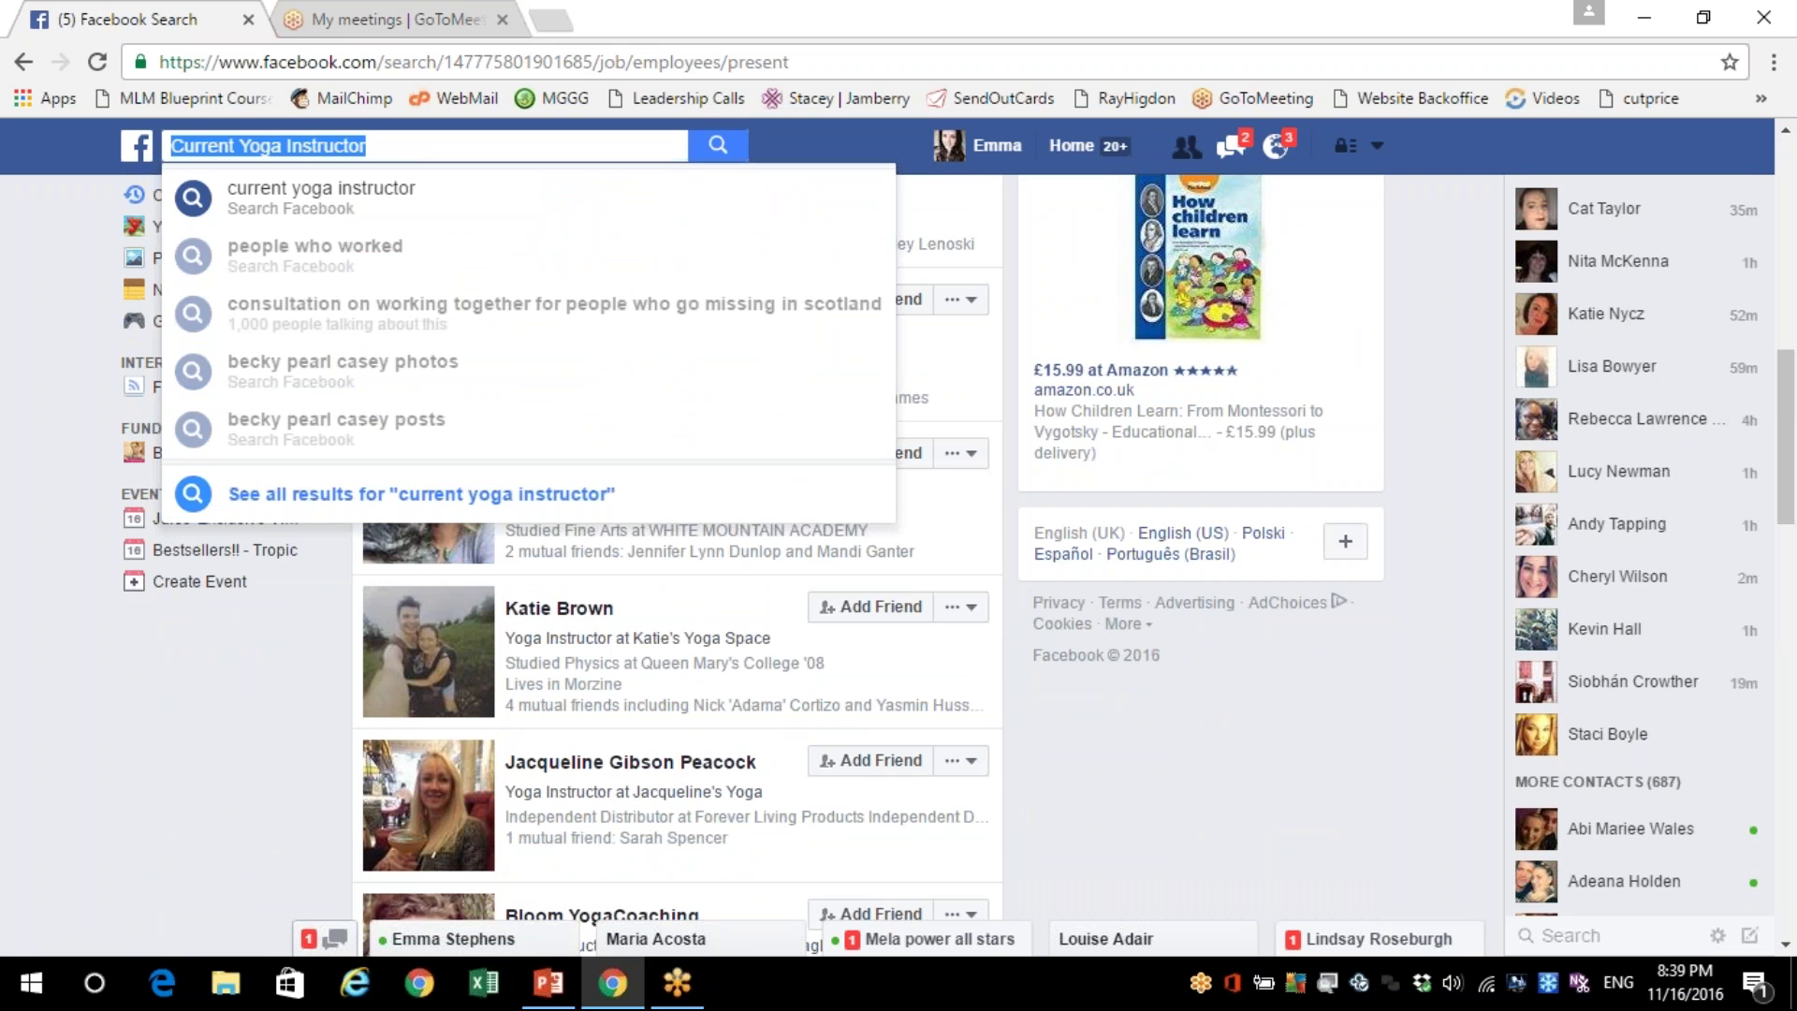
click(549, 983)
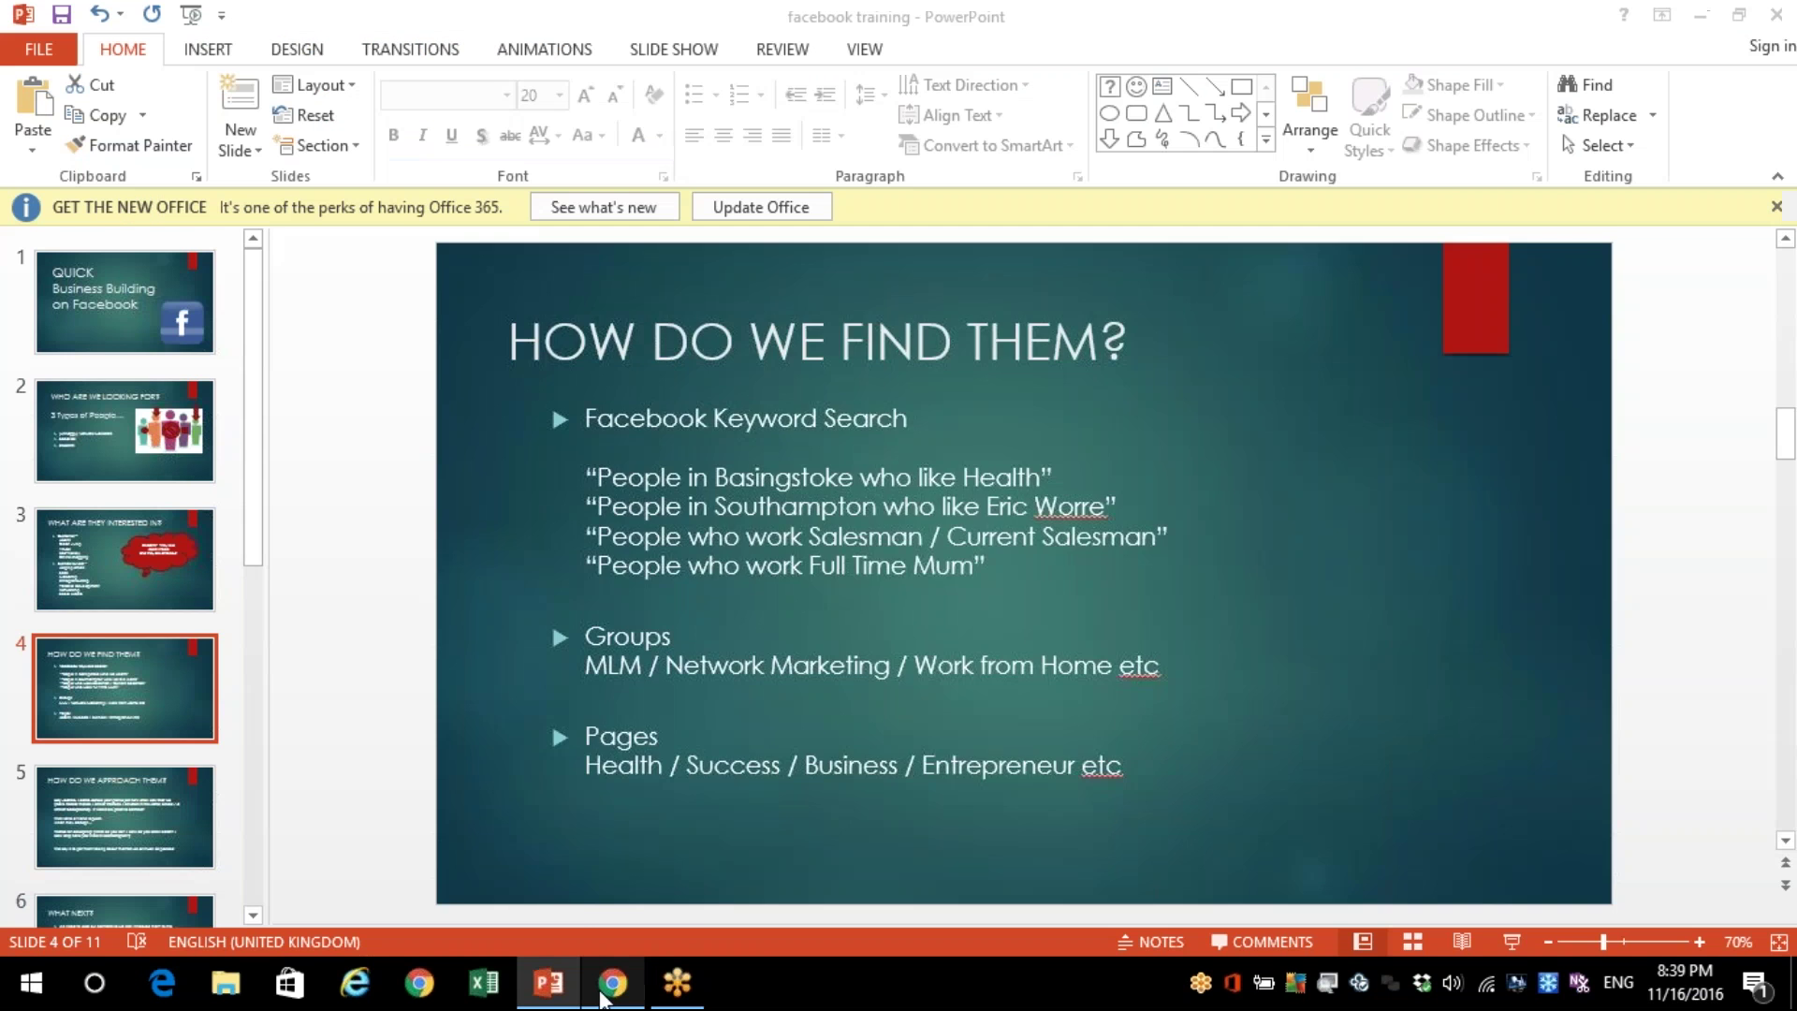
Switch back to Facebook in Chrome and search for "people who work full time mum"
click(610, 990)
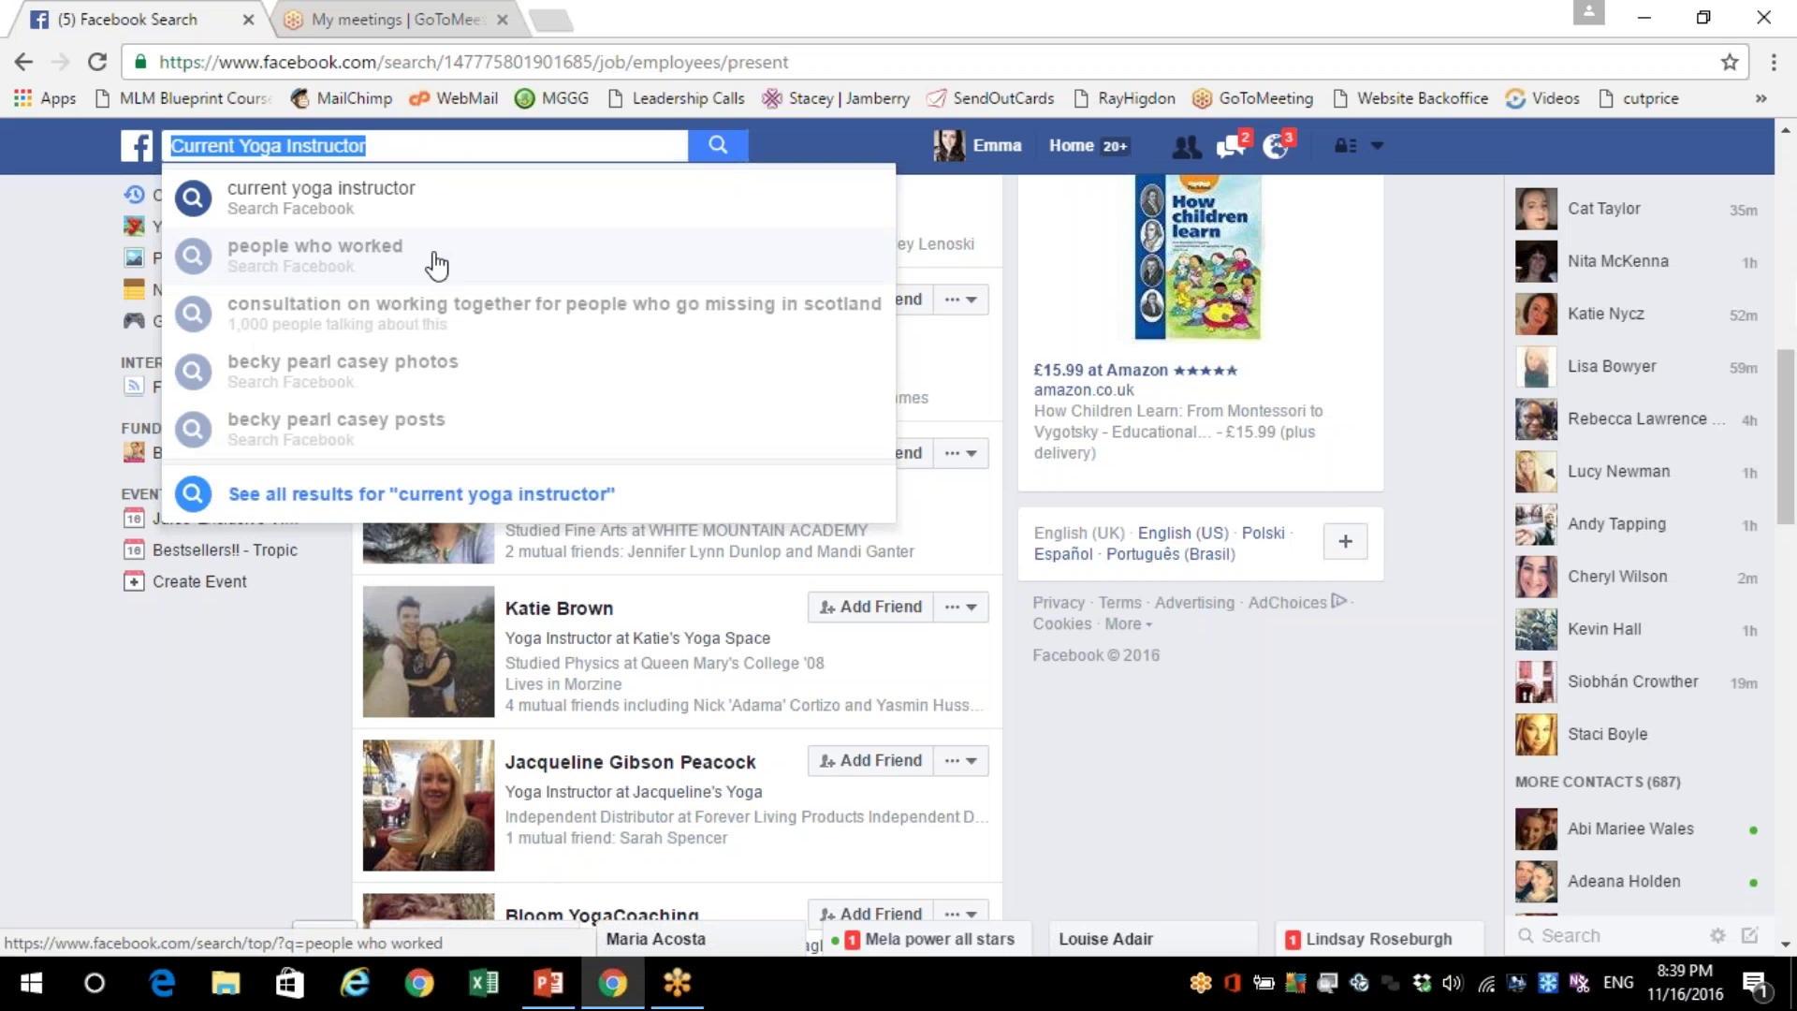
text(people who work )
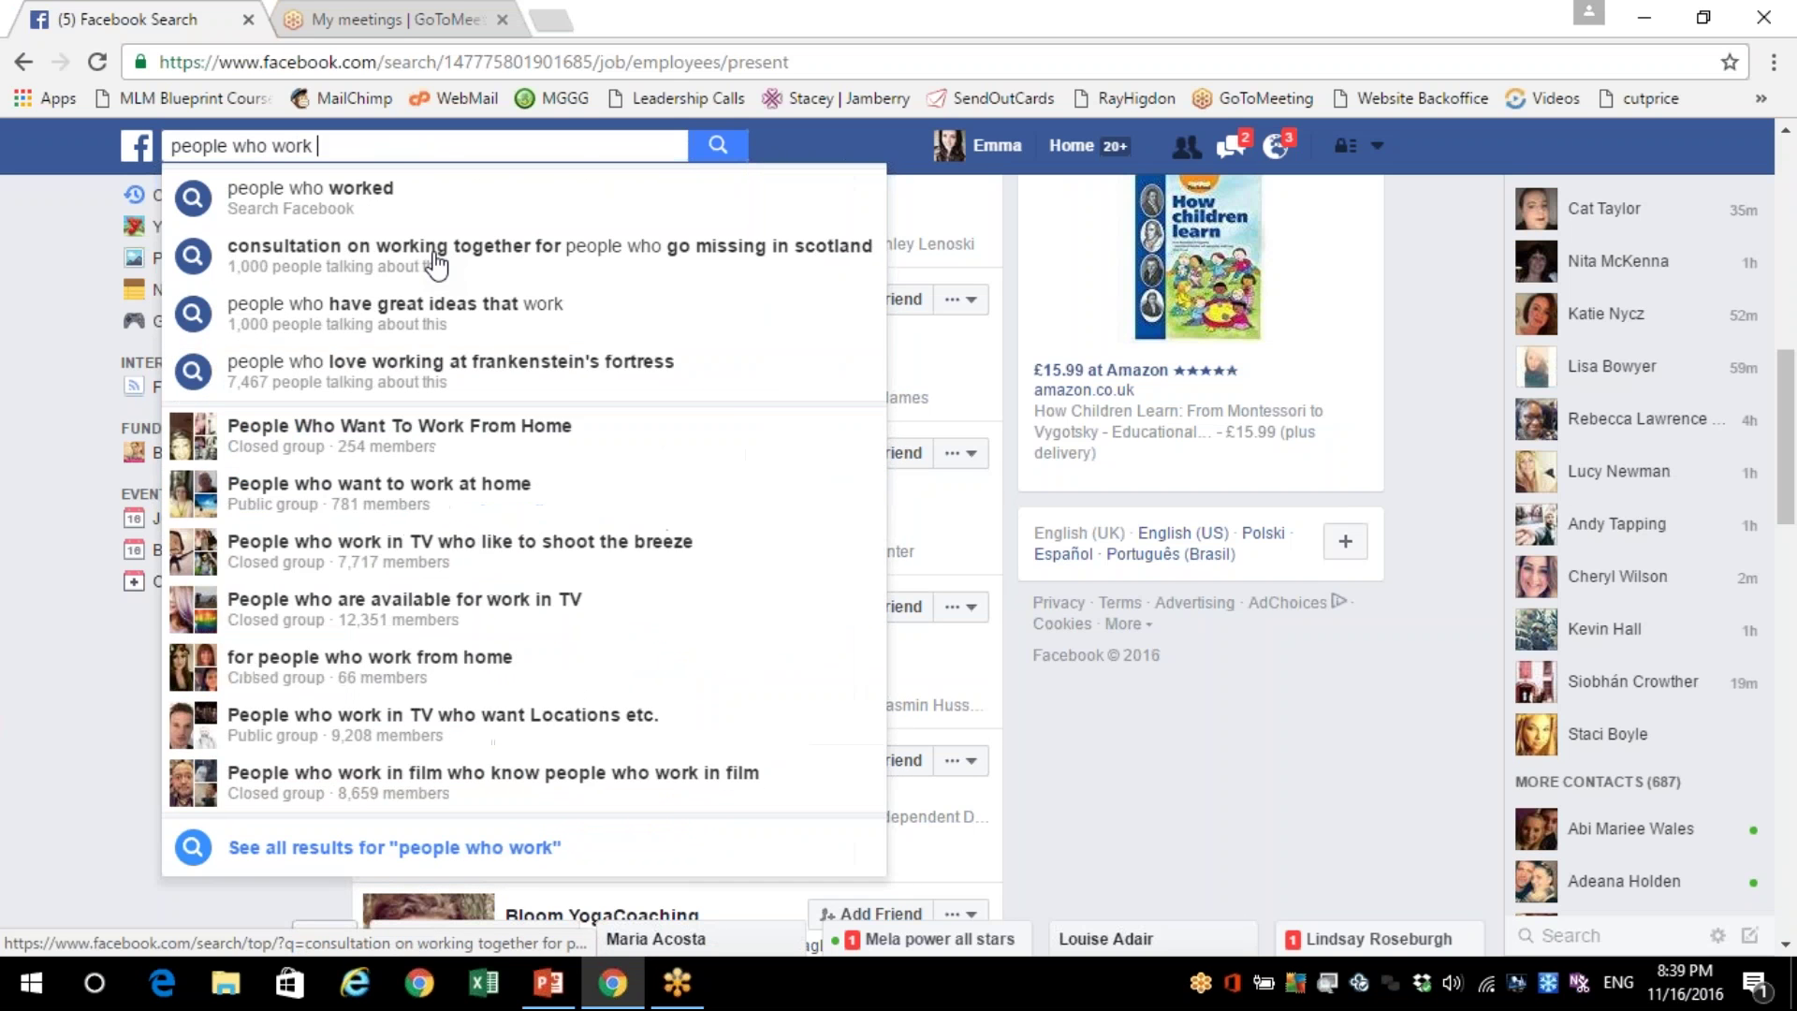
text(full time mum)
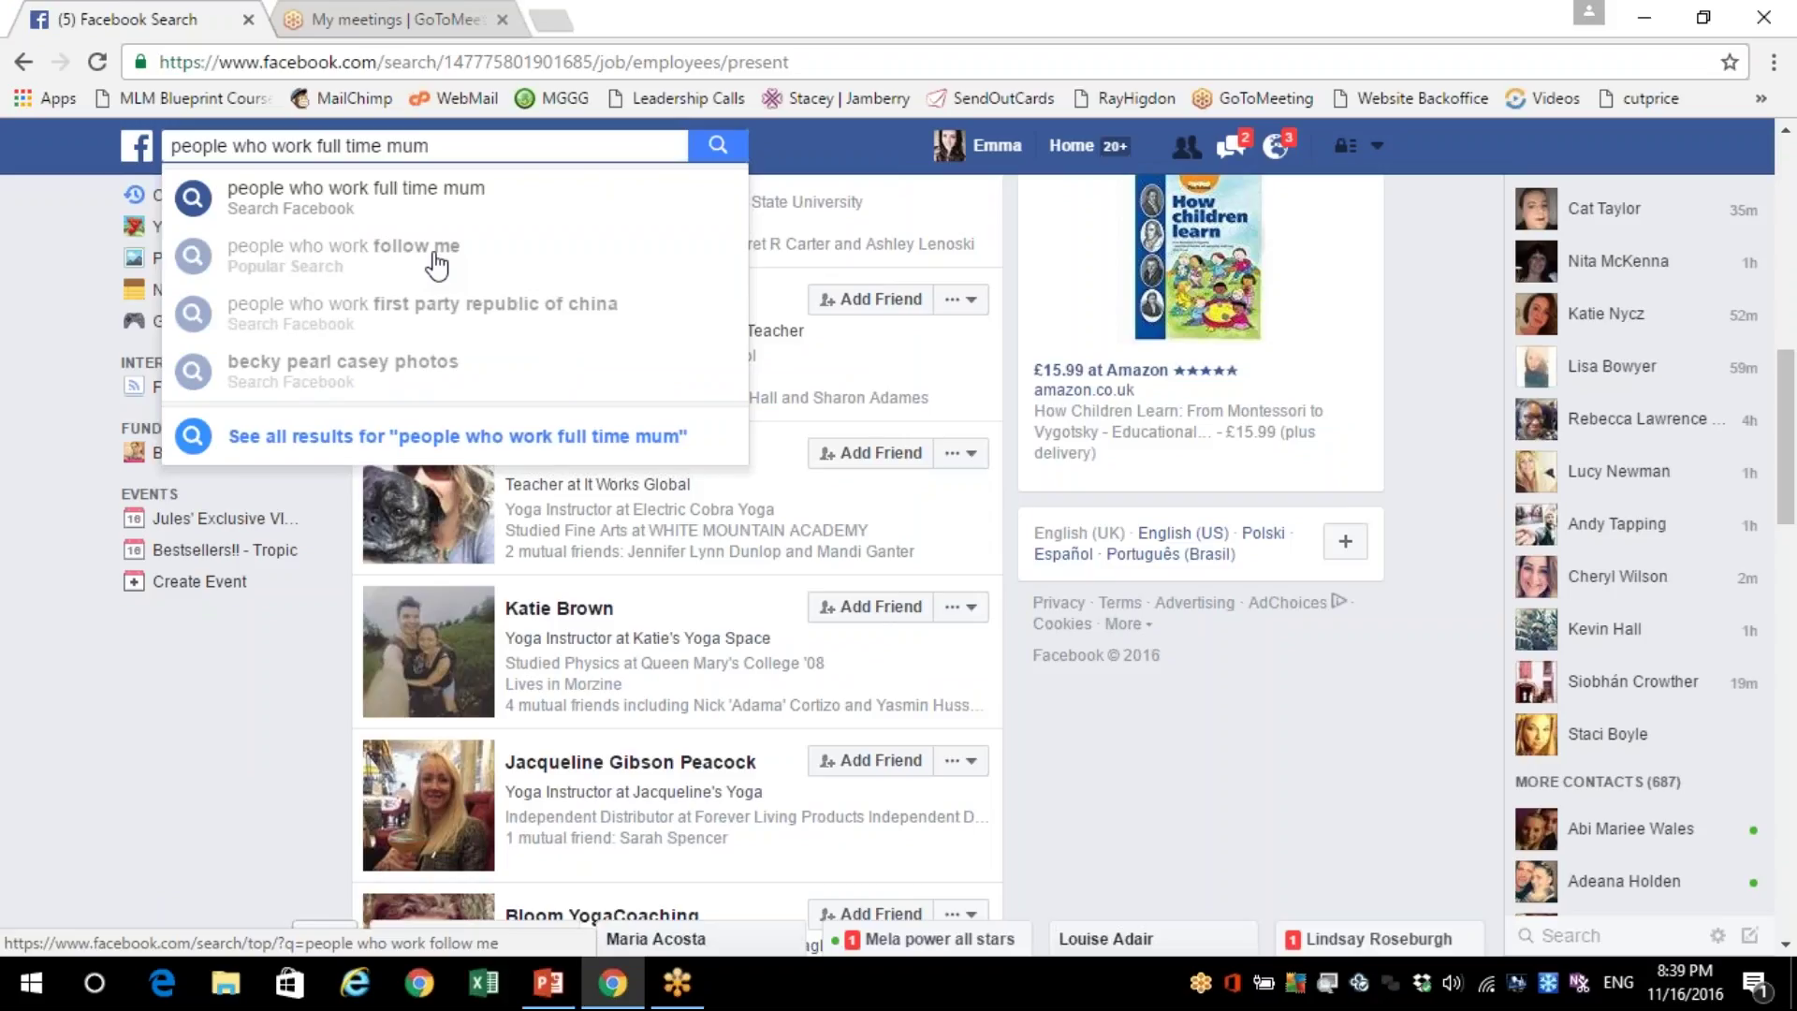
key(Return)
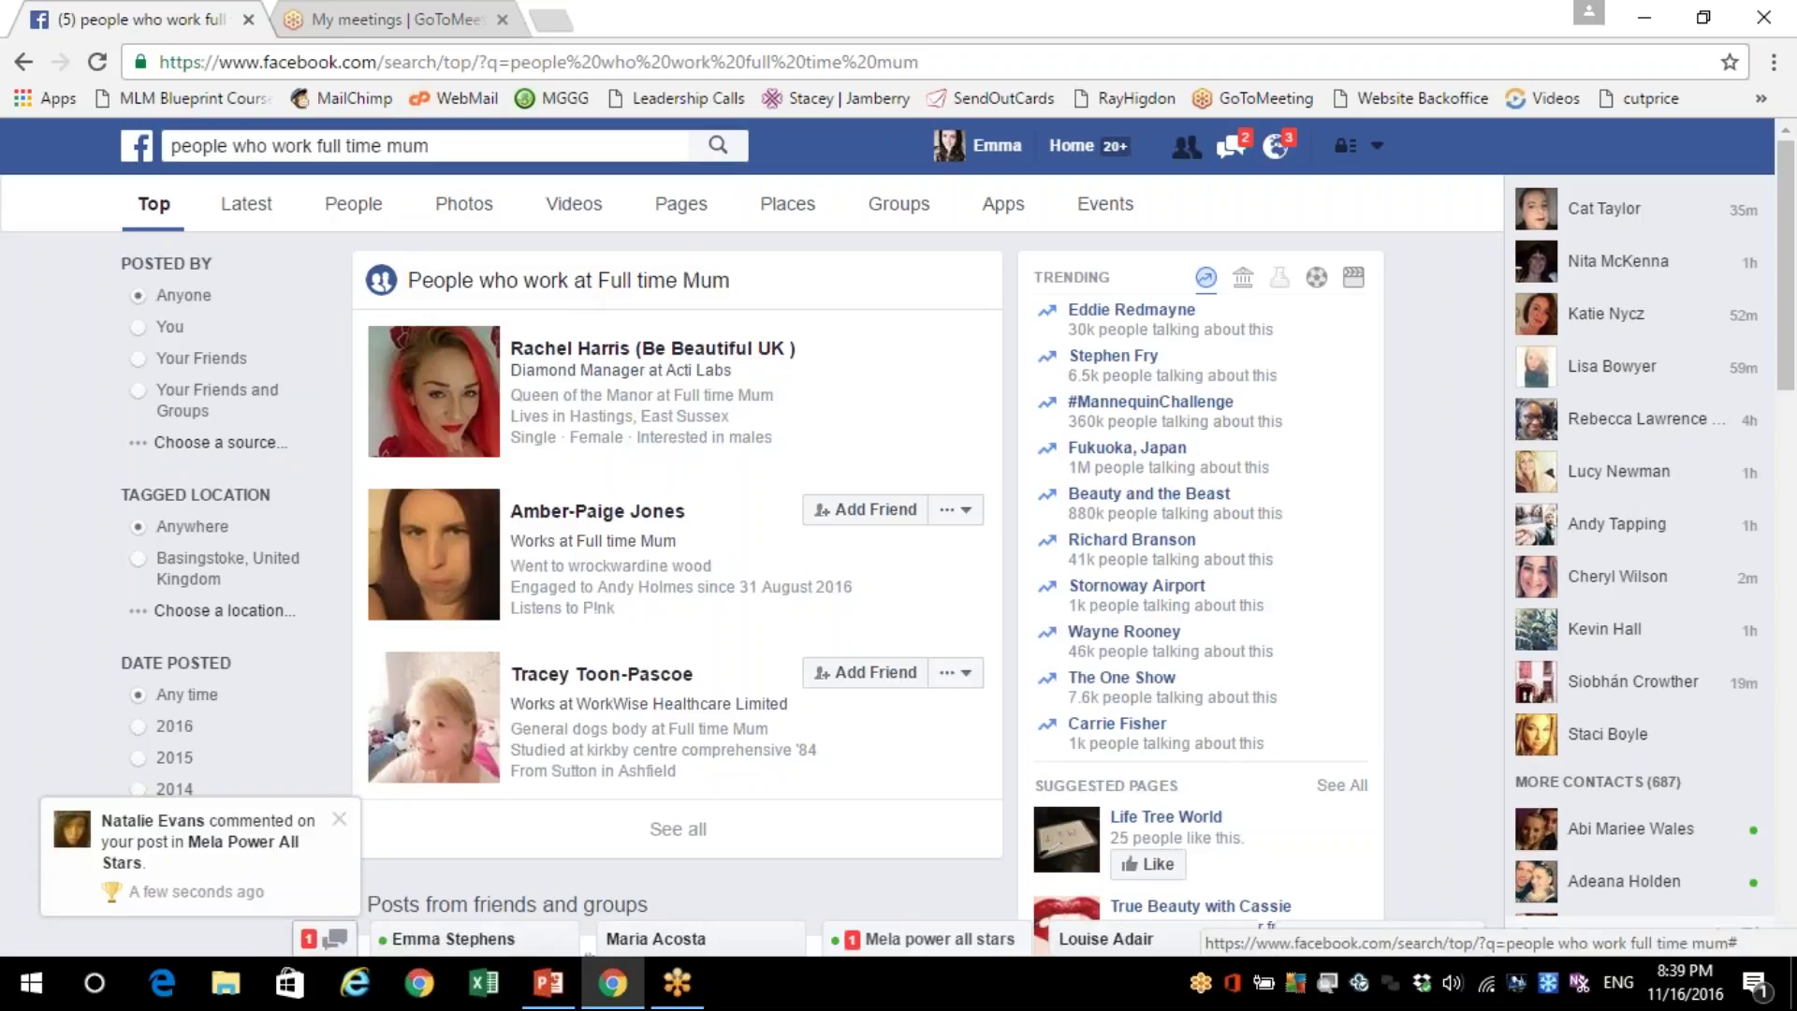
Open the full list of people who work at Full time Mum and browse the profiles
click(672, 830)
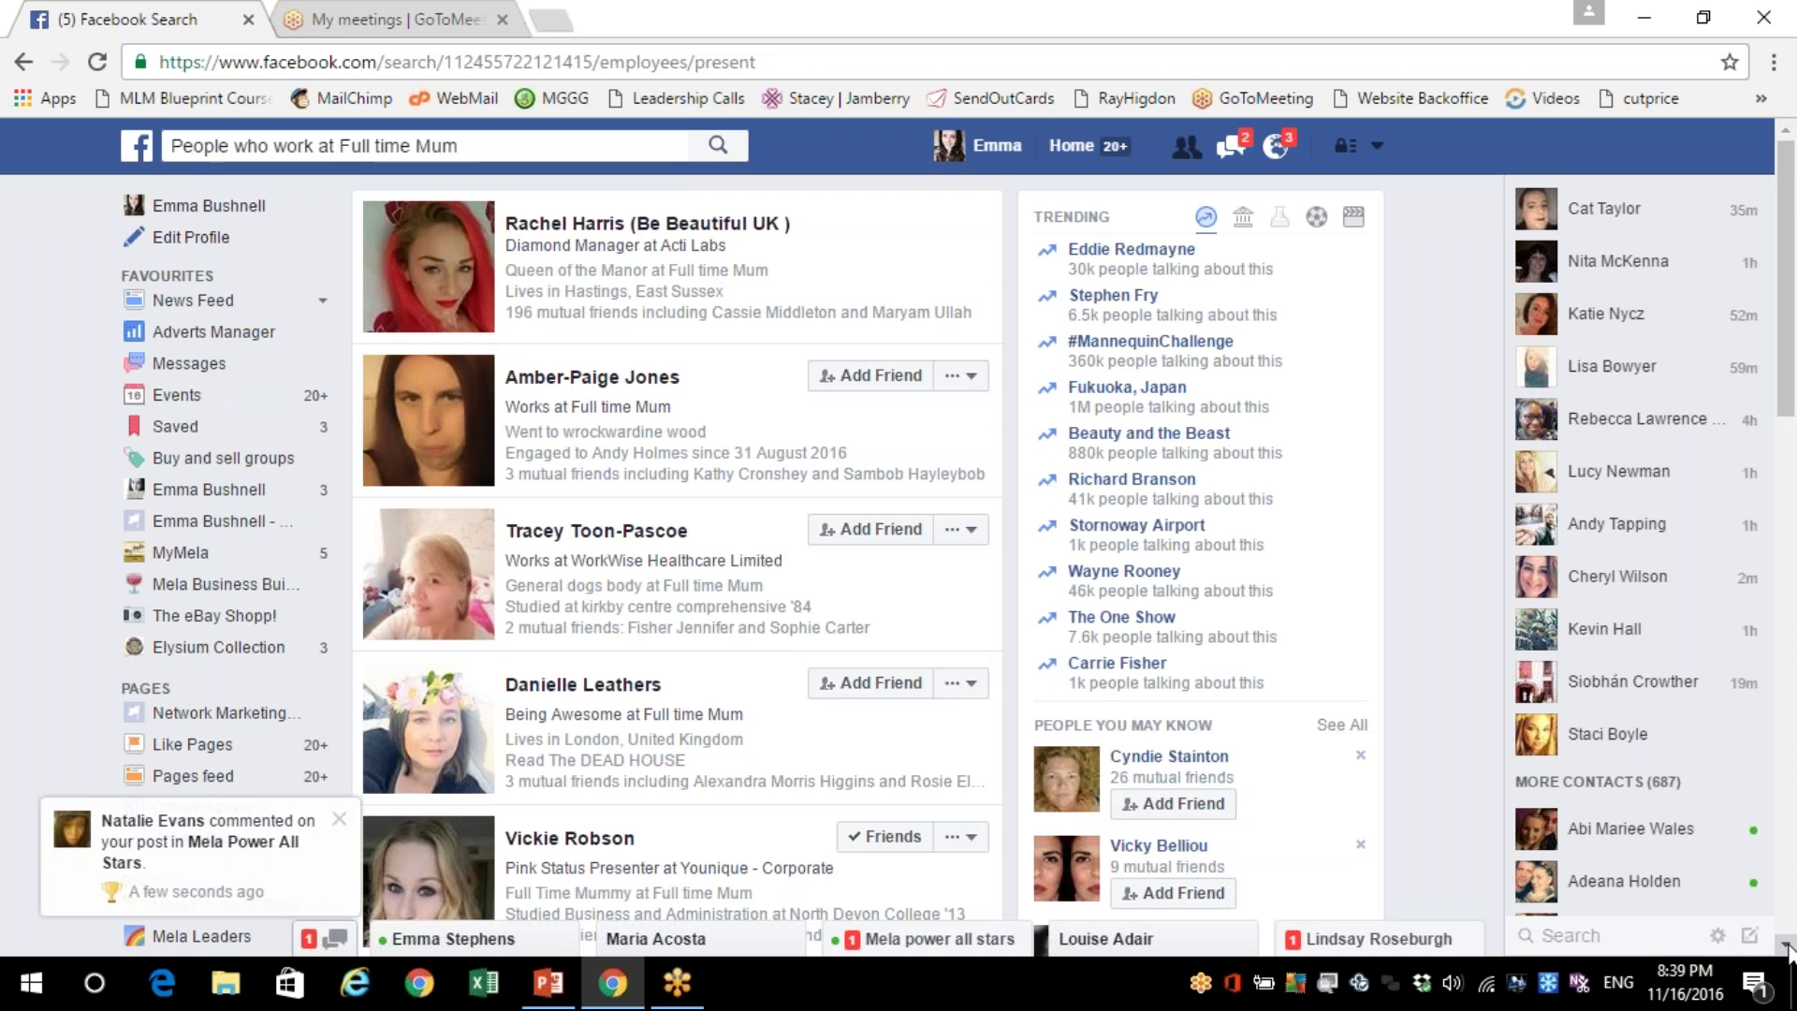
scroll(1788, 948, down, 6)
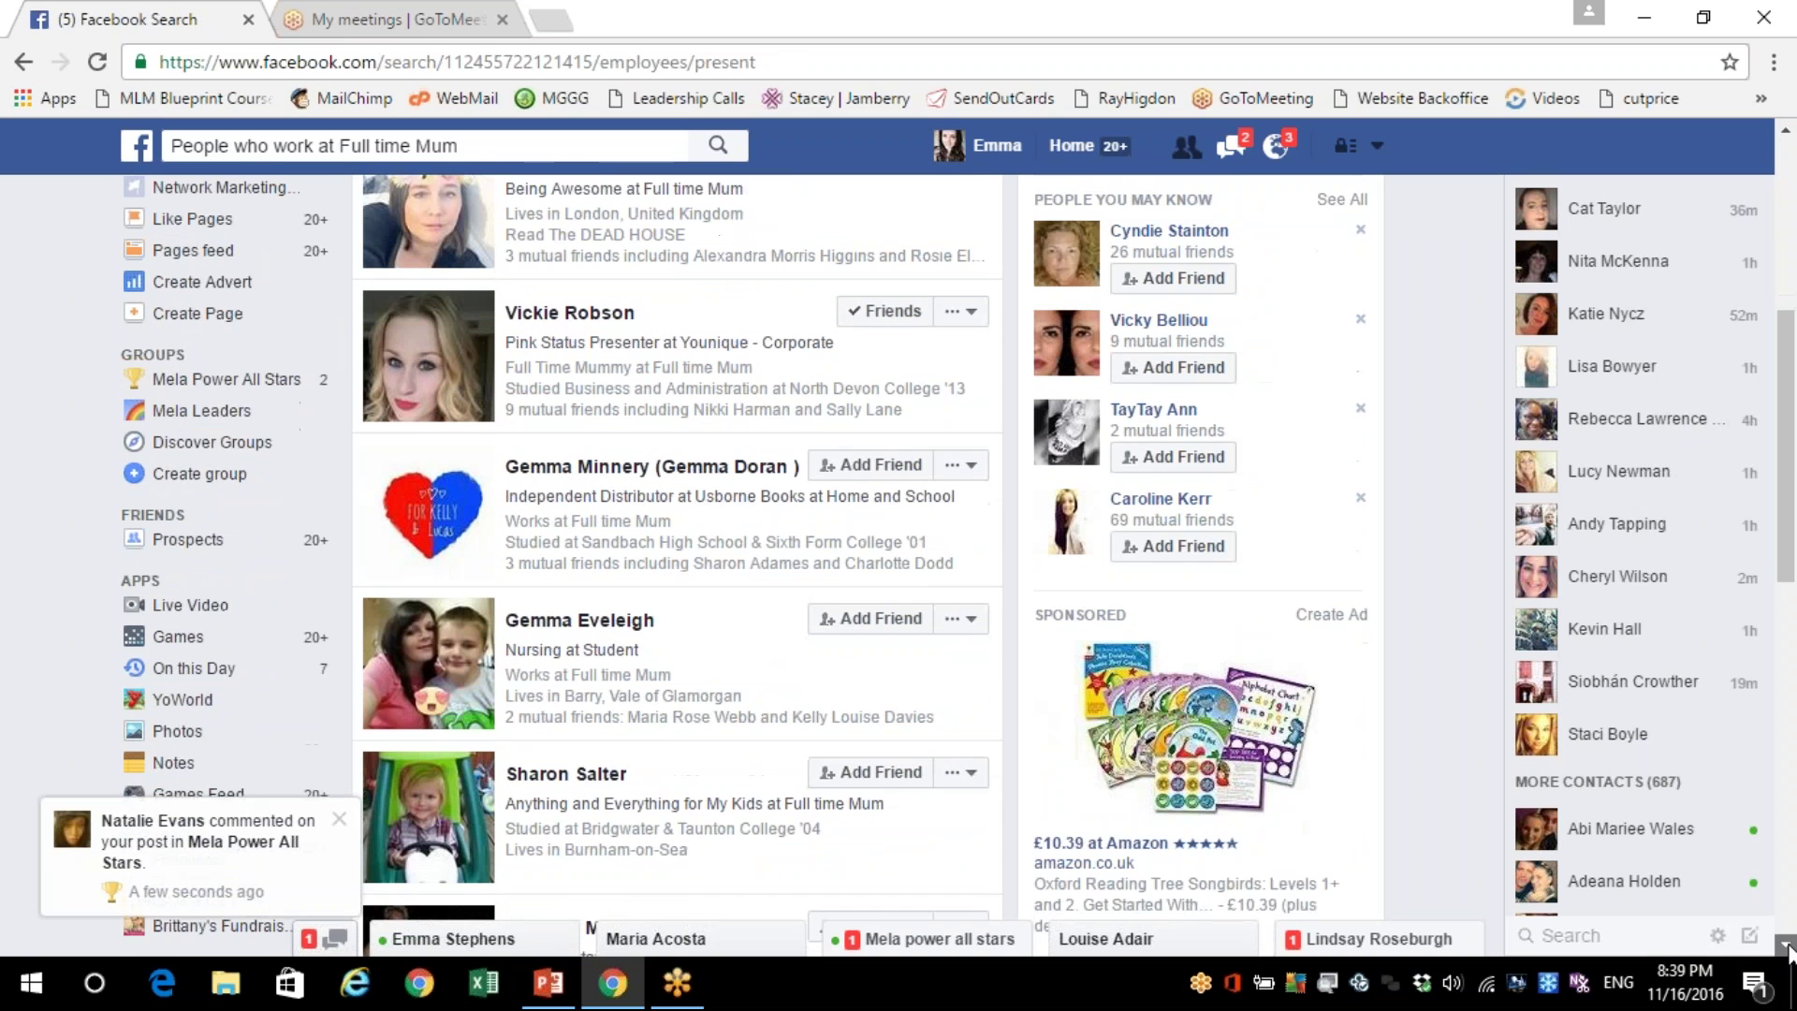
scroll(1787, 947, down, 6)
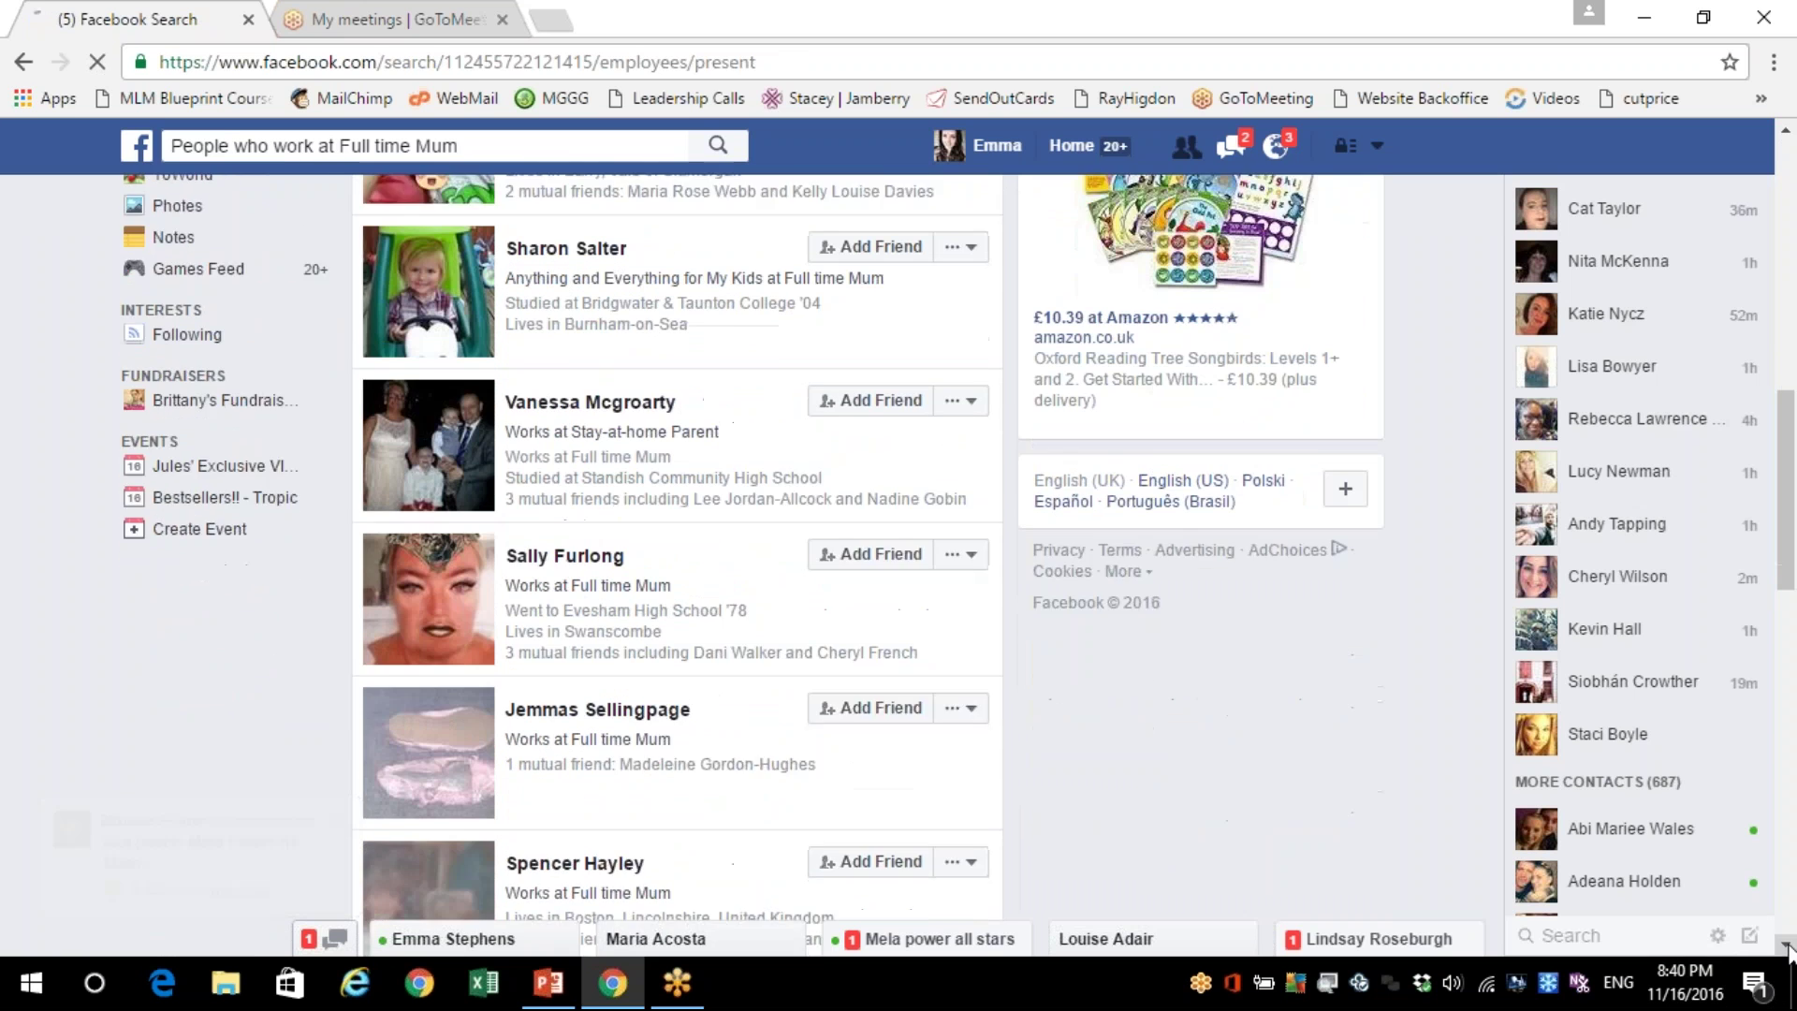
Search Facebook for "health" after a glance at the PowerPoint slide and restrict the results to pages
click(570, 990)
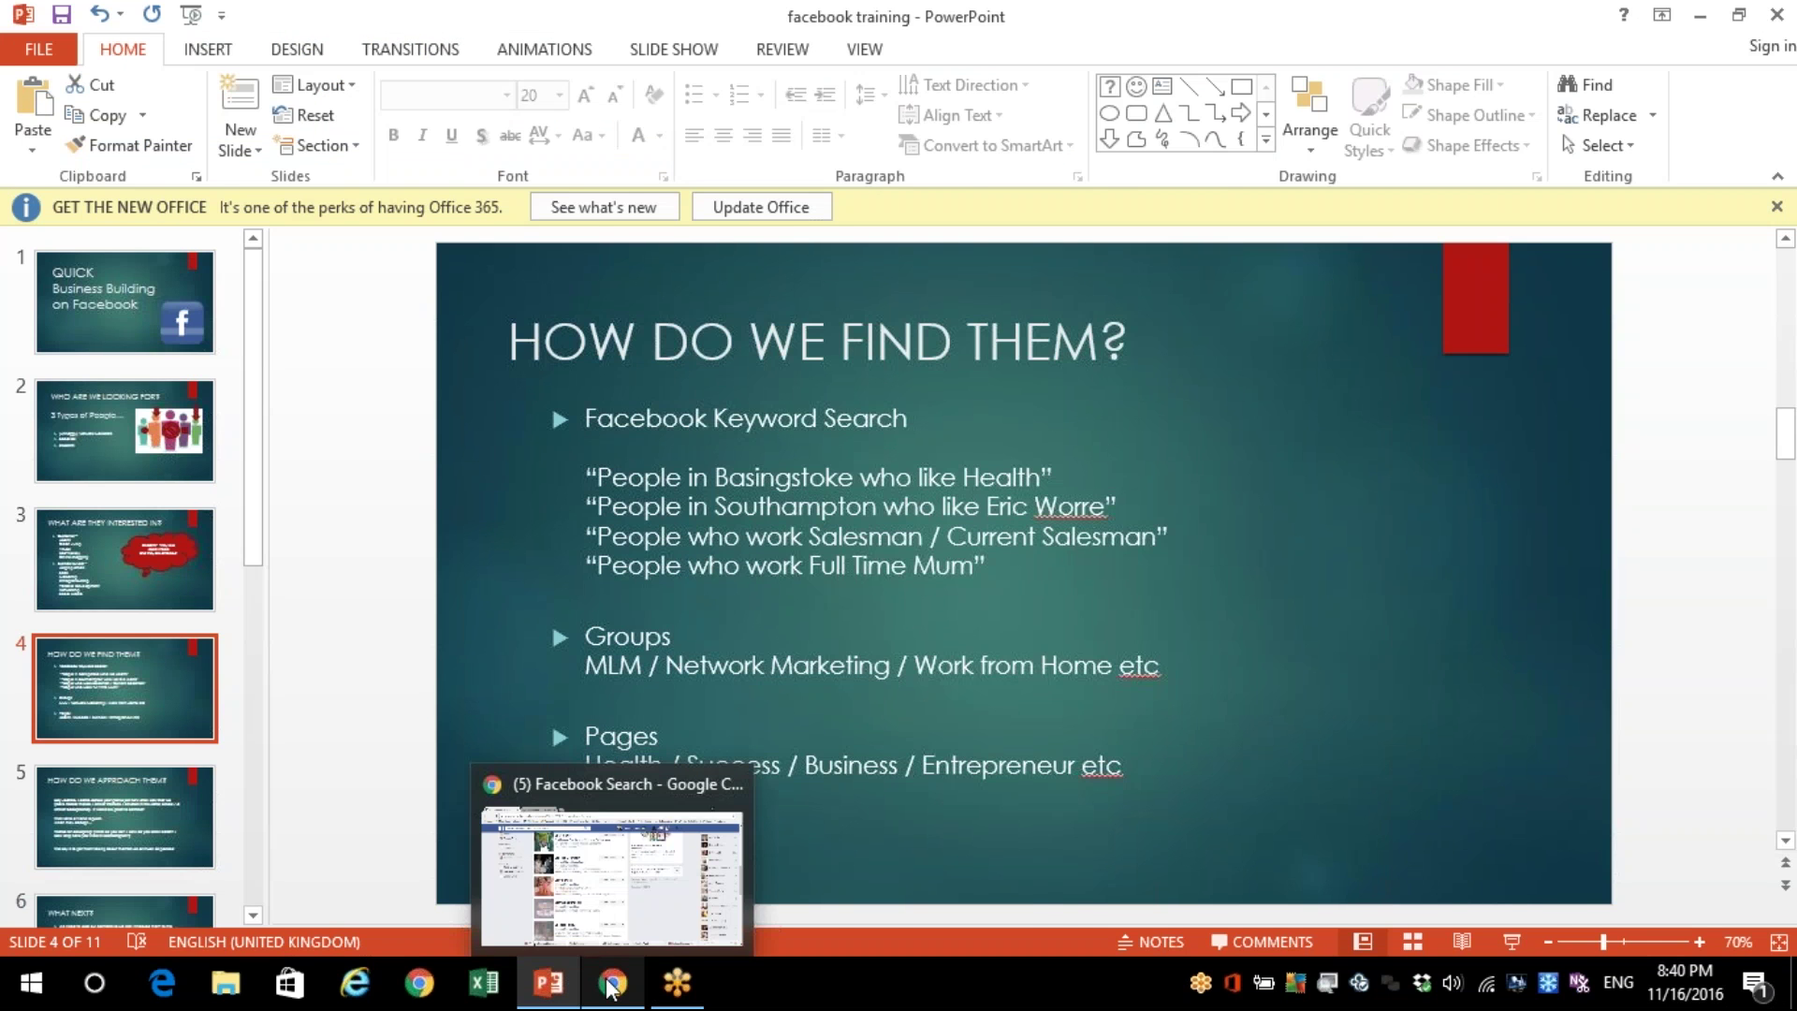
click(610, 989)
click(412, 143)
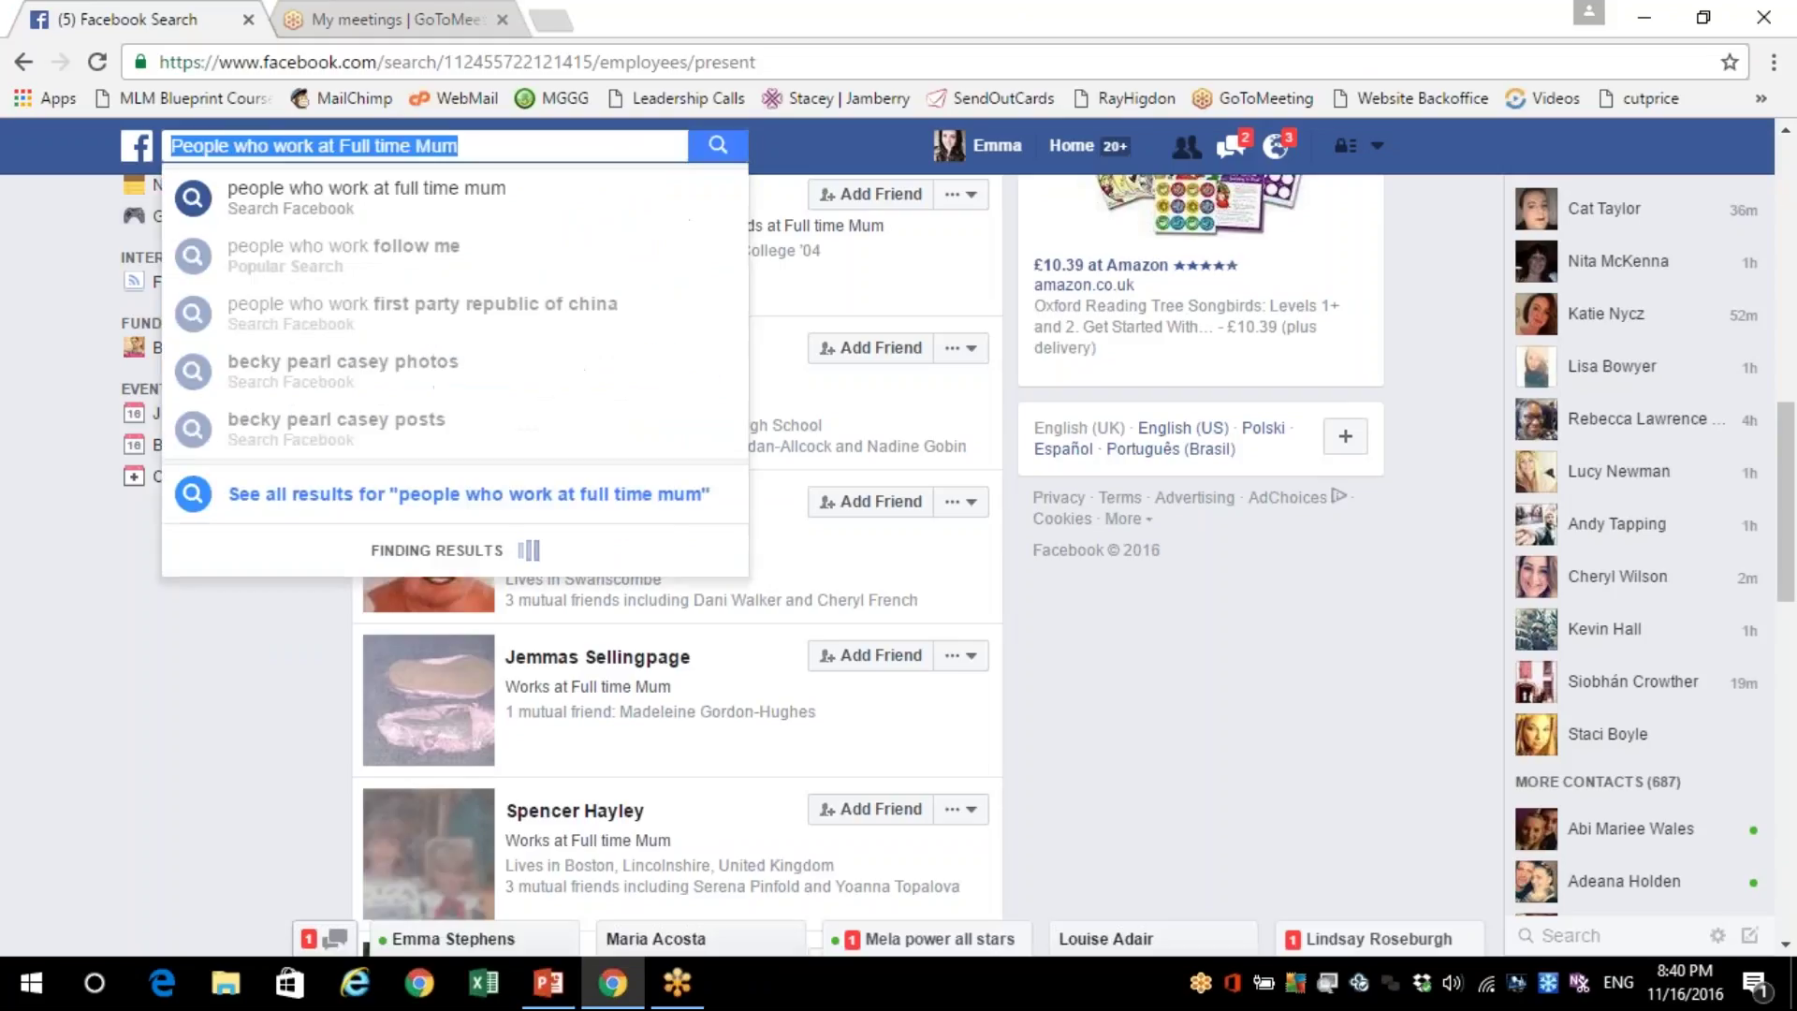
text(health)
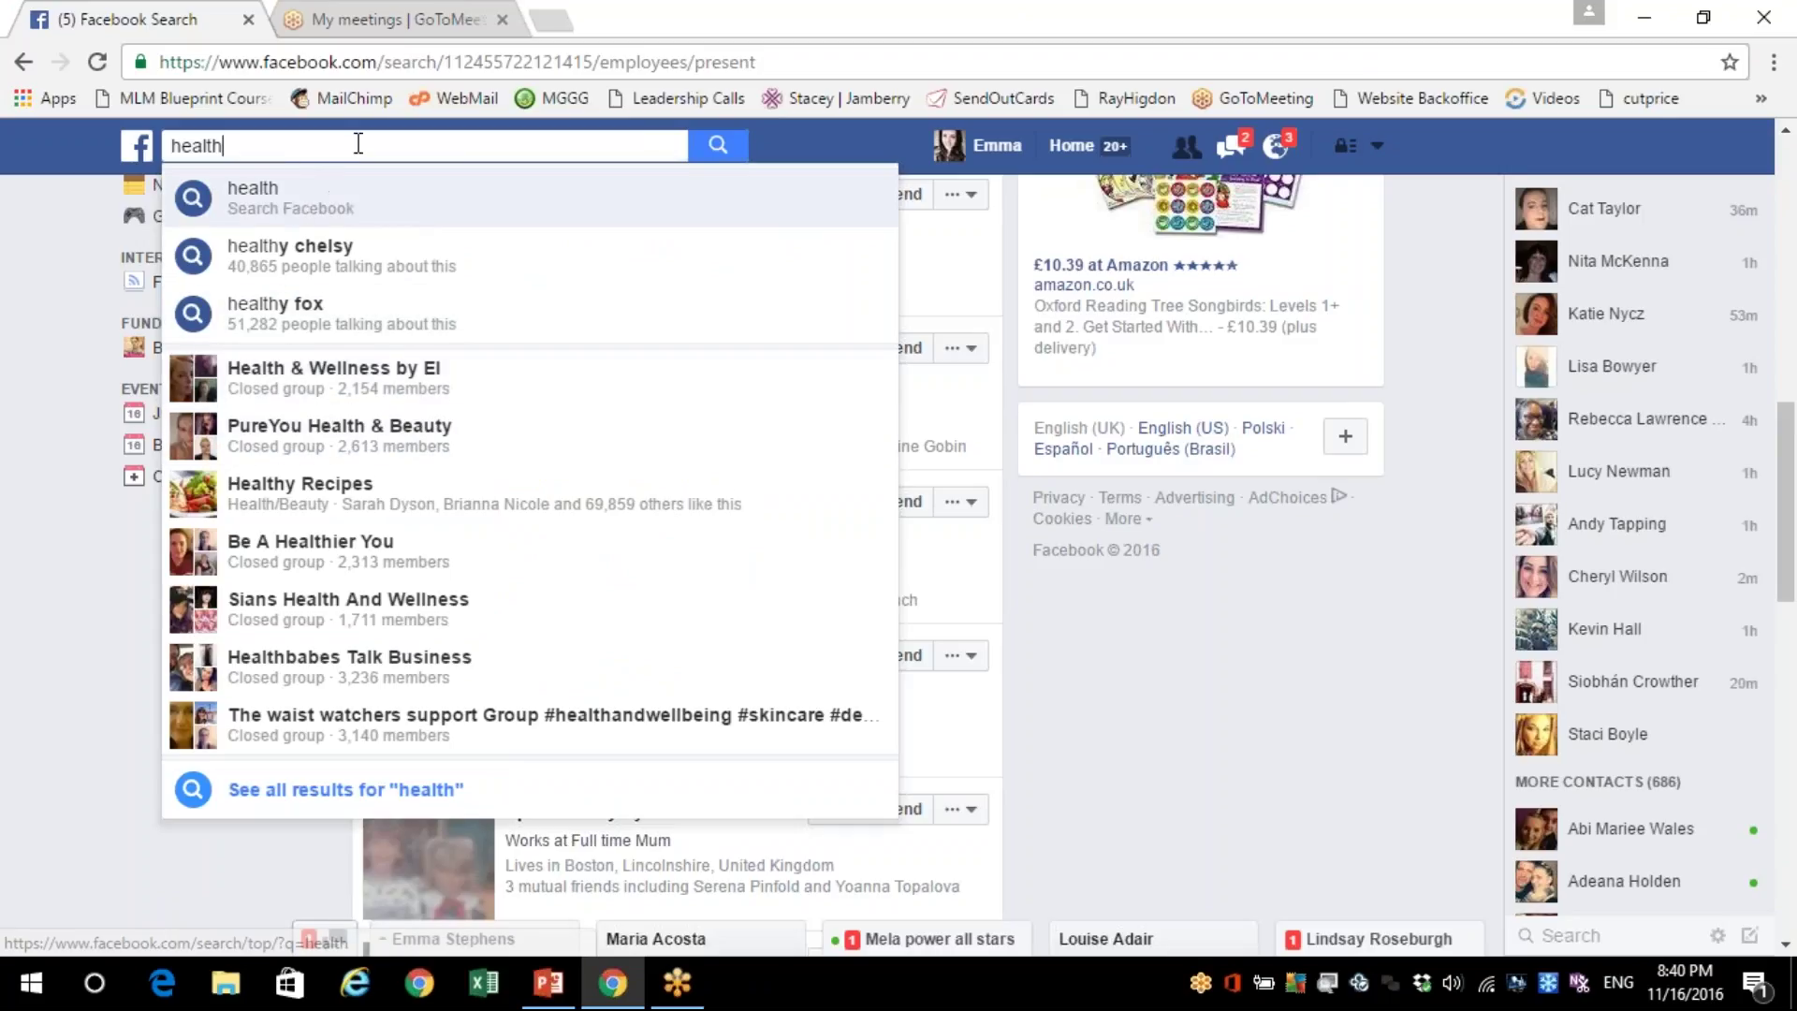
key(Return)
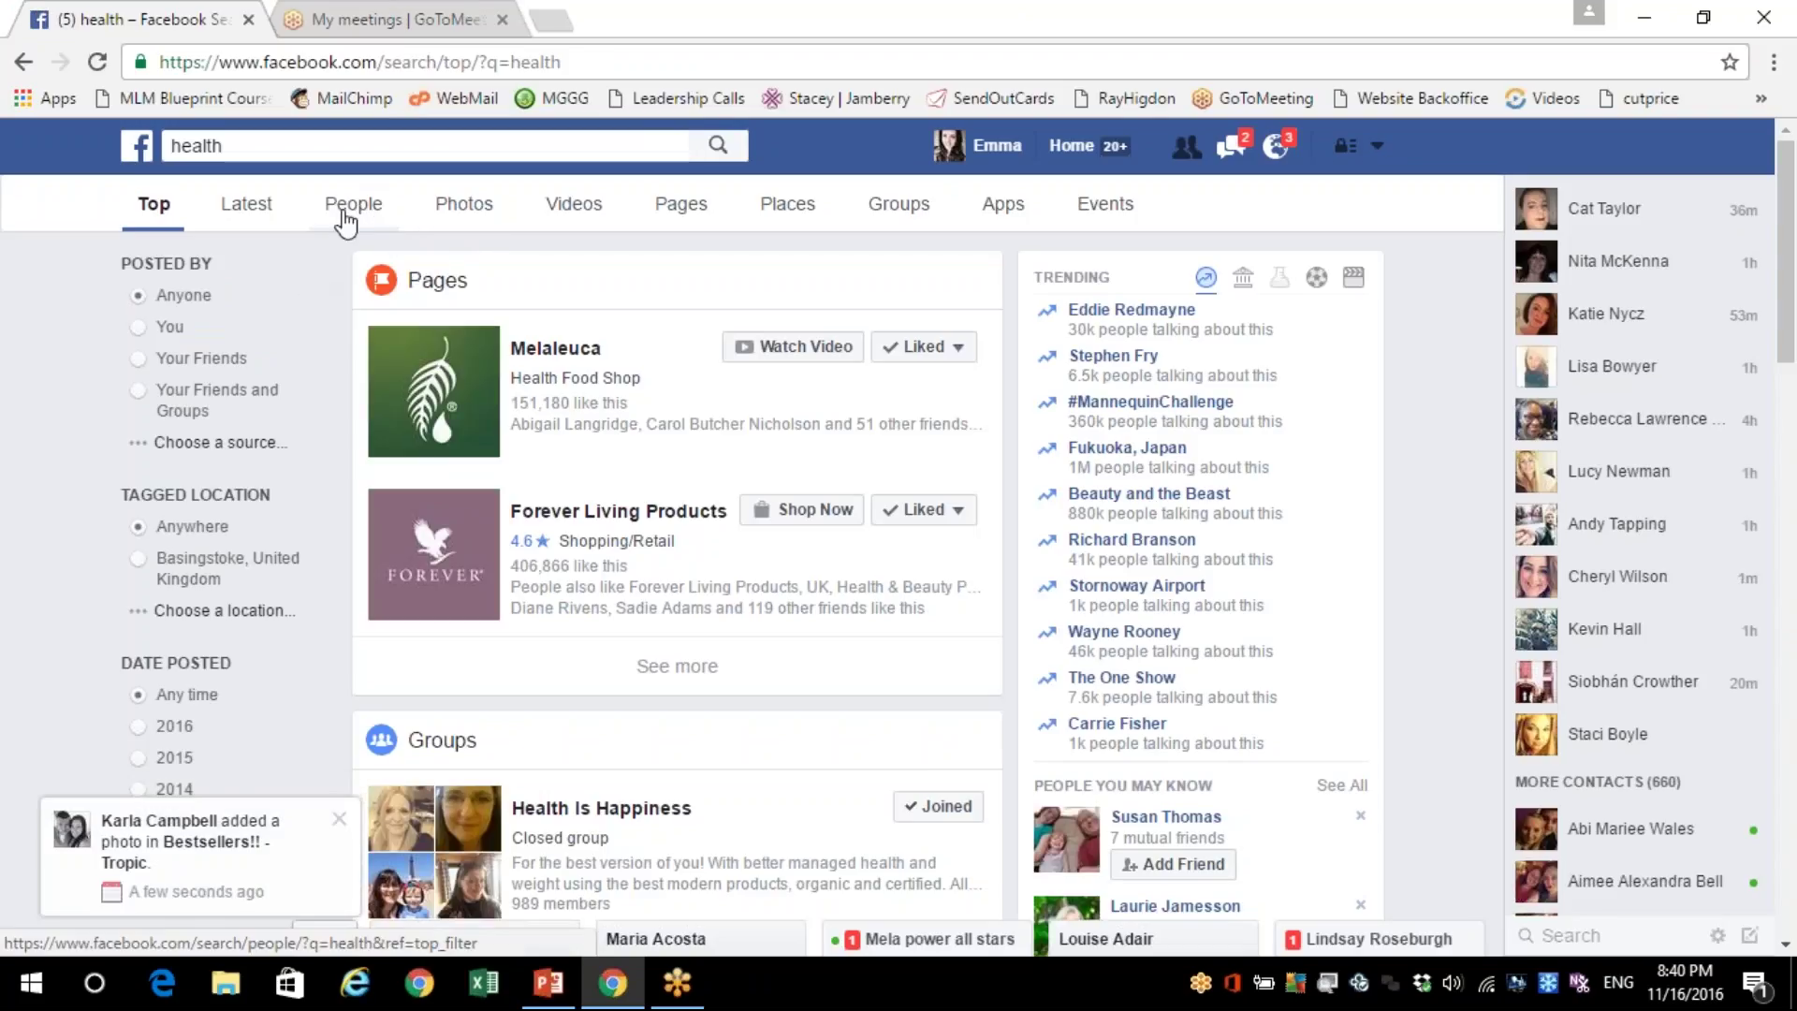
click(679, 214)
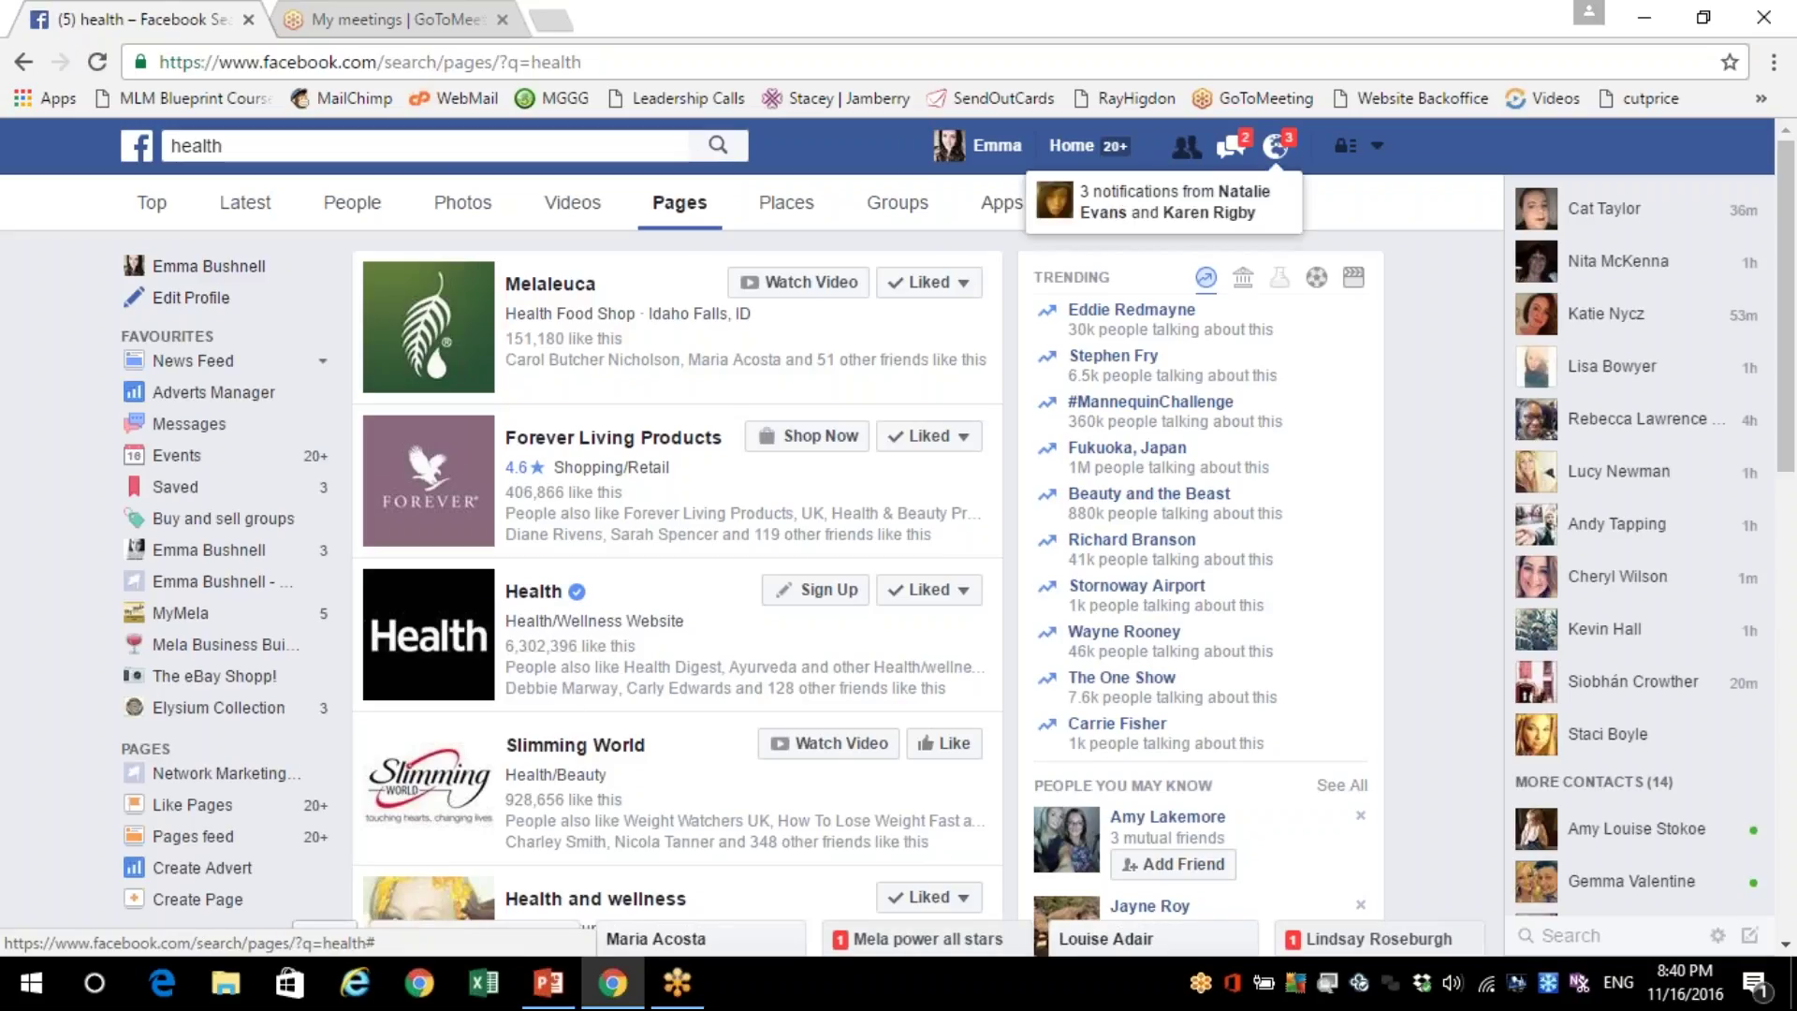
Search Facebook for "people who live in london who like health" and open the full list of matching people
click(478, 150)
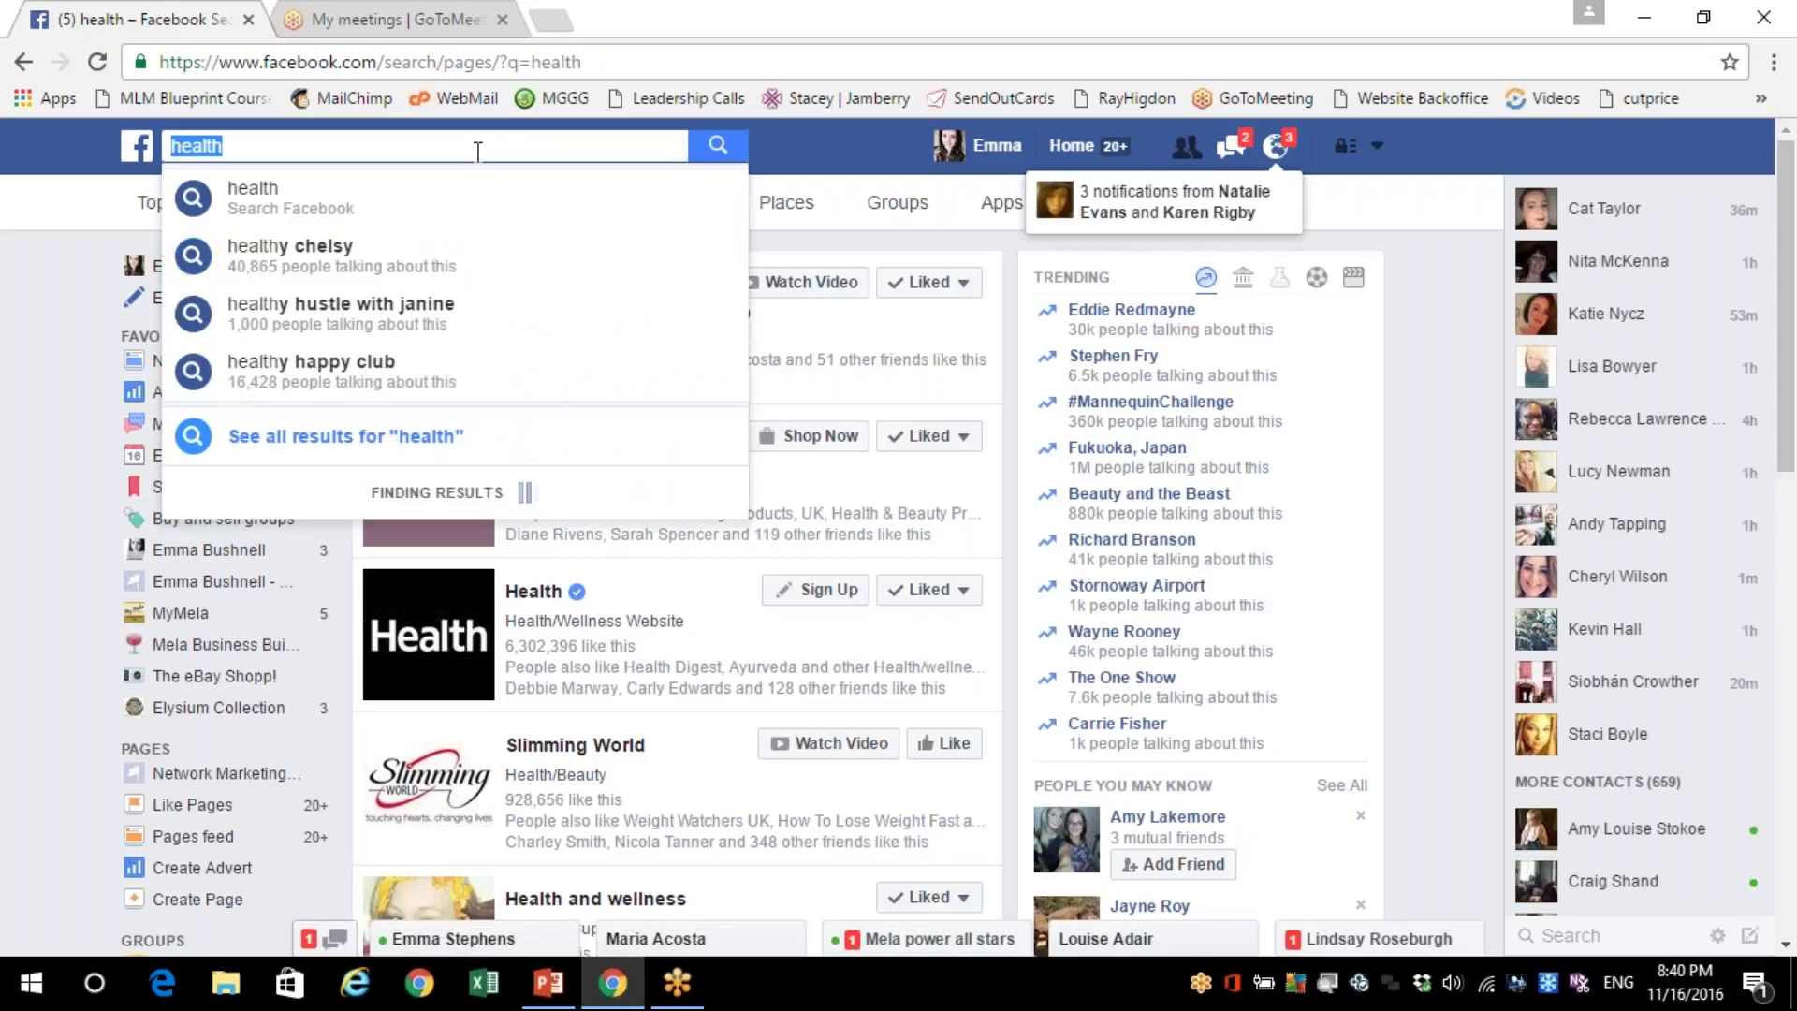
text(people )
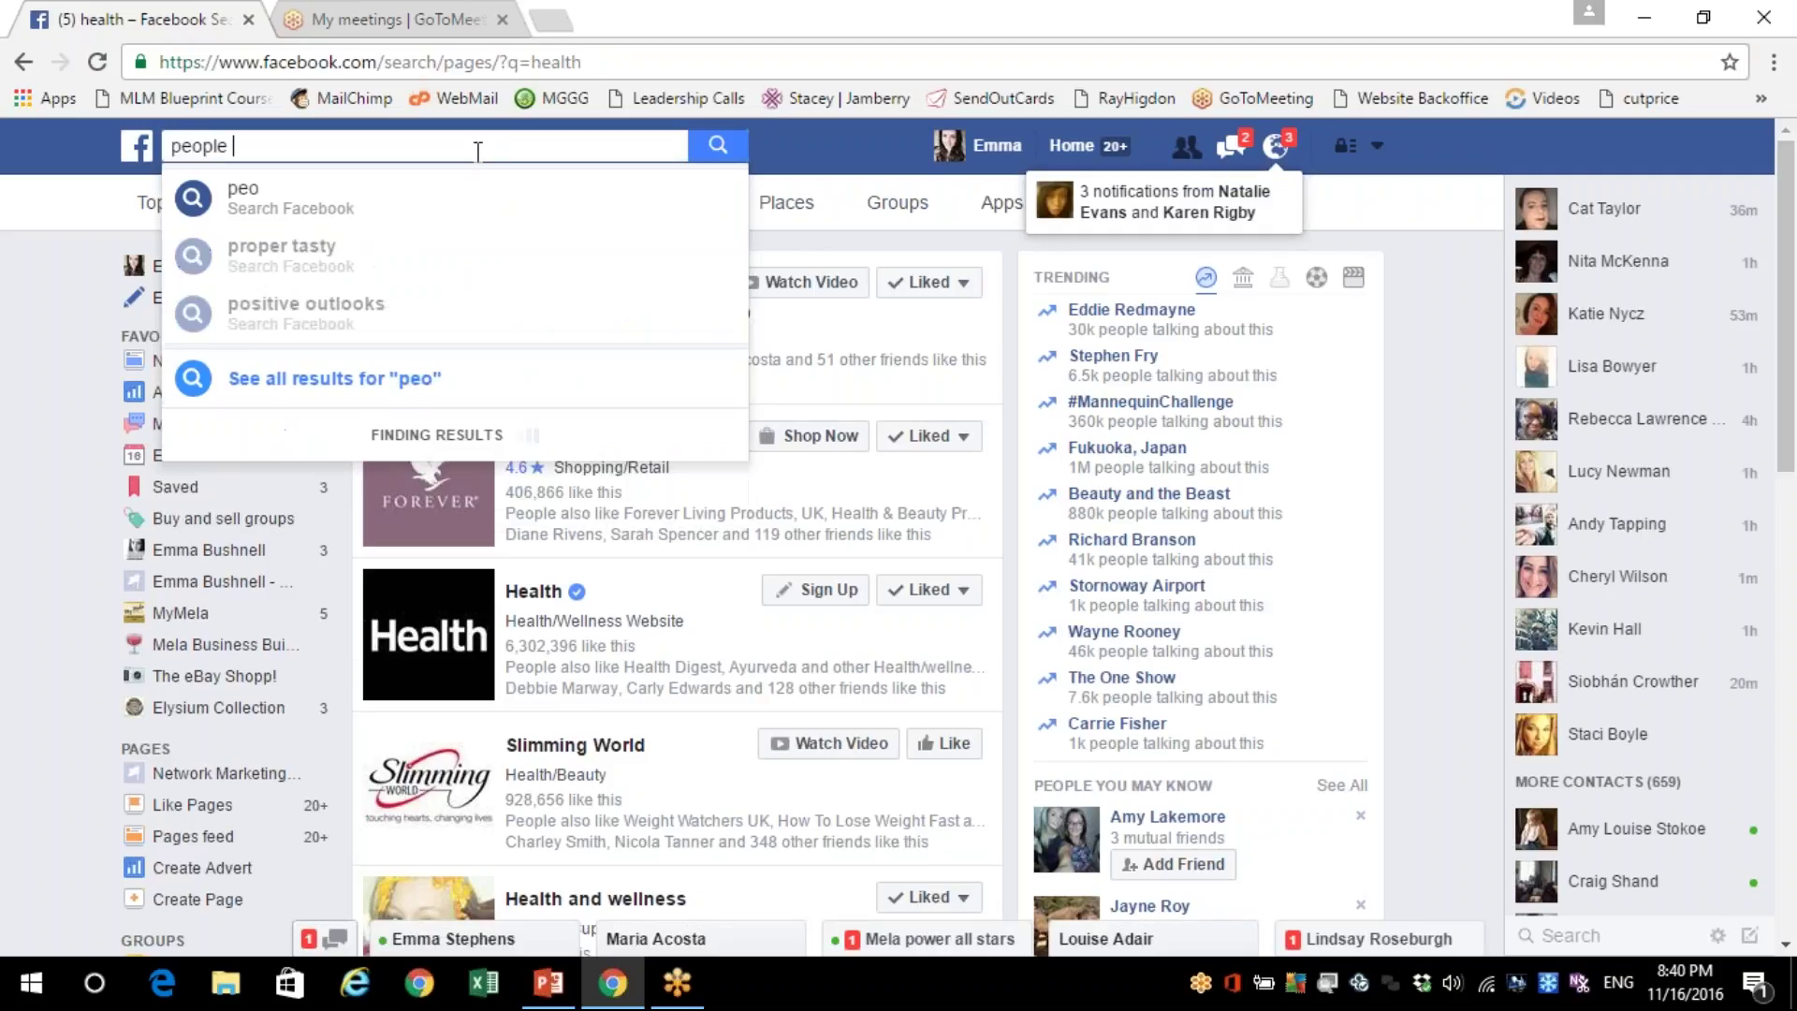
text(who live in)
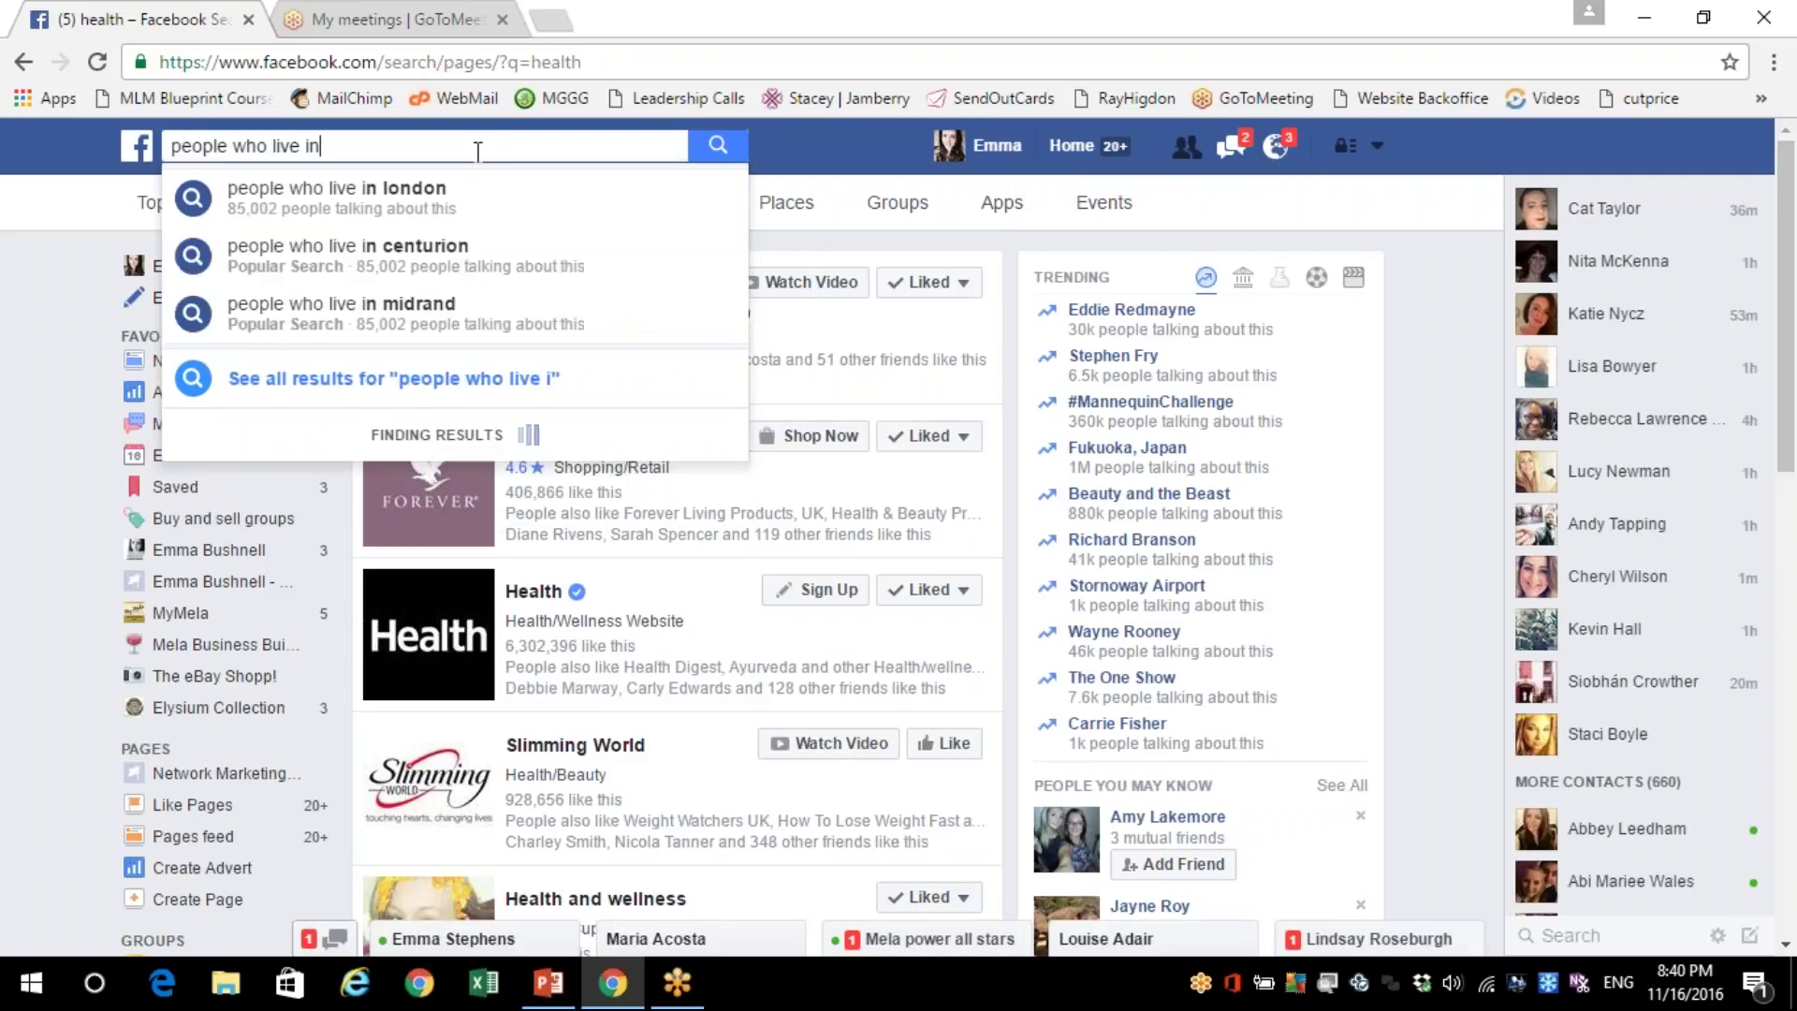
text( london who)
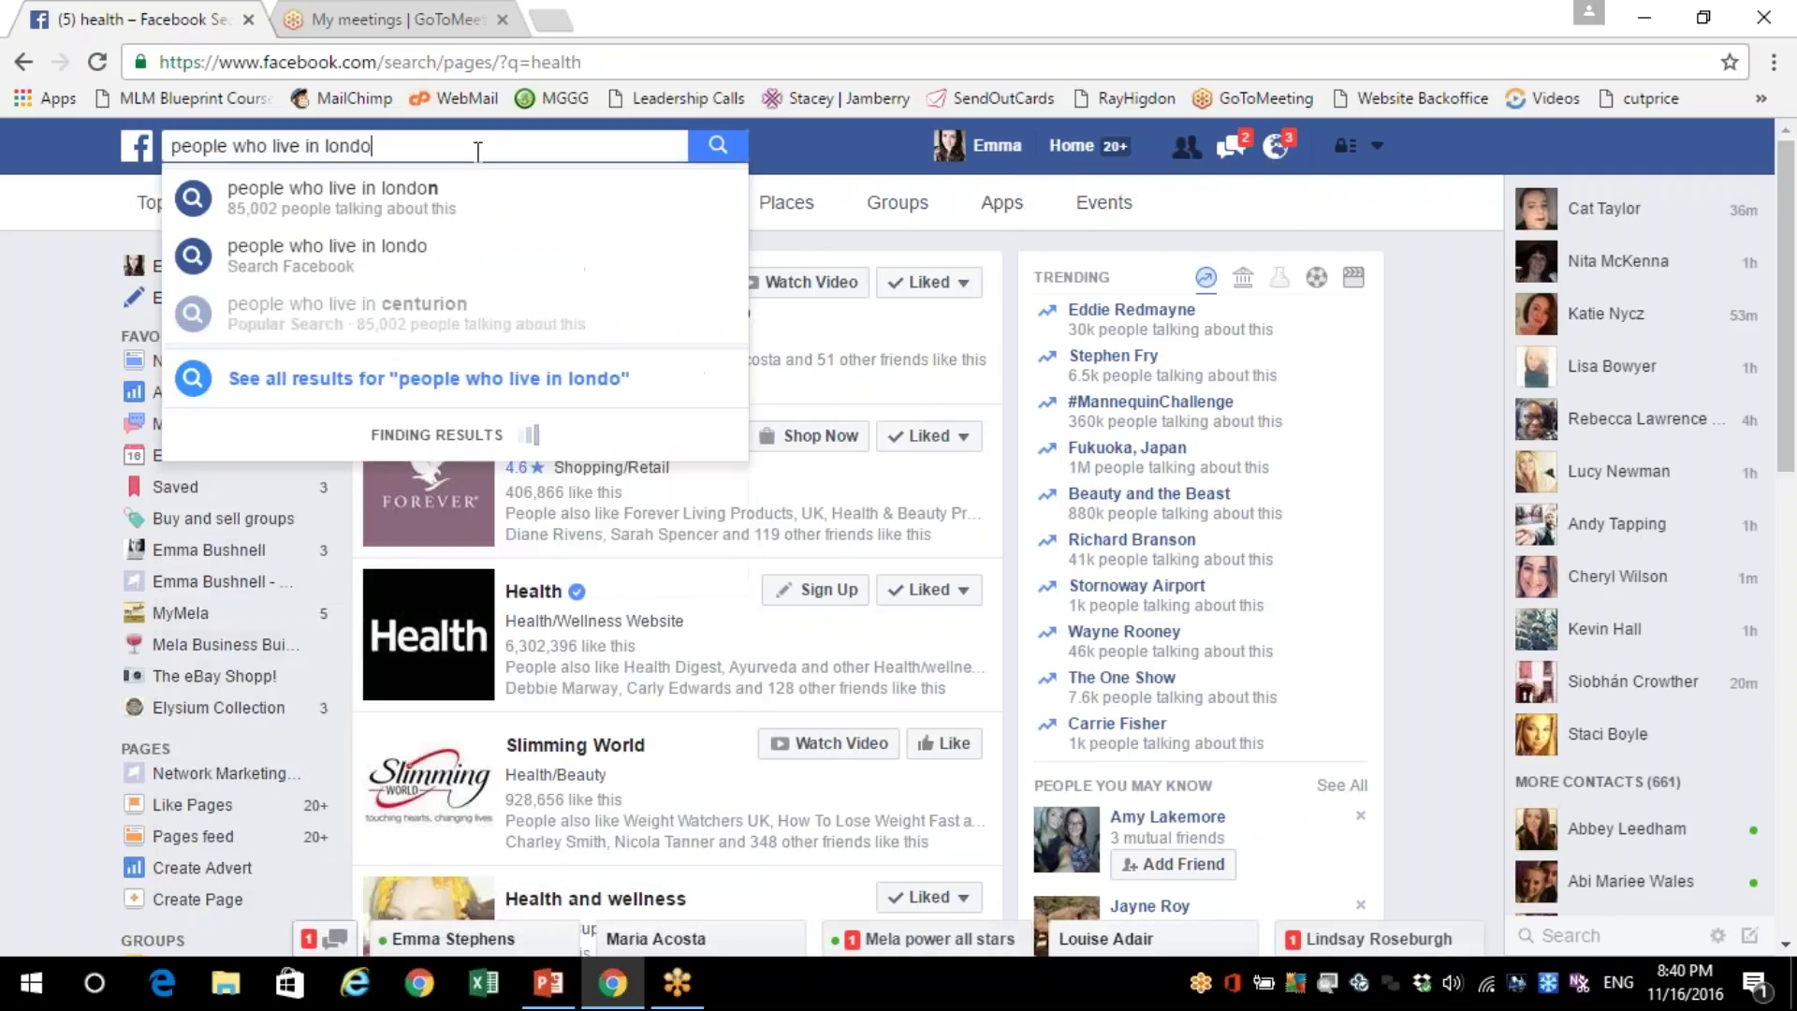
key(BackSpace)
key(BackSpace)
key(BackSpace)
key(BackSpace)
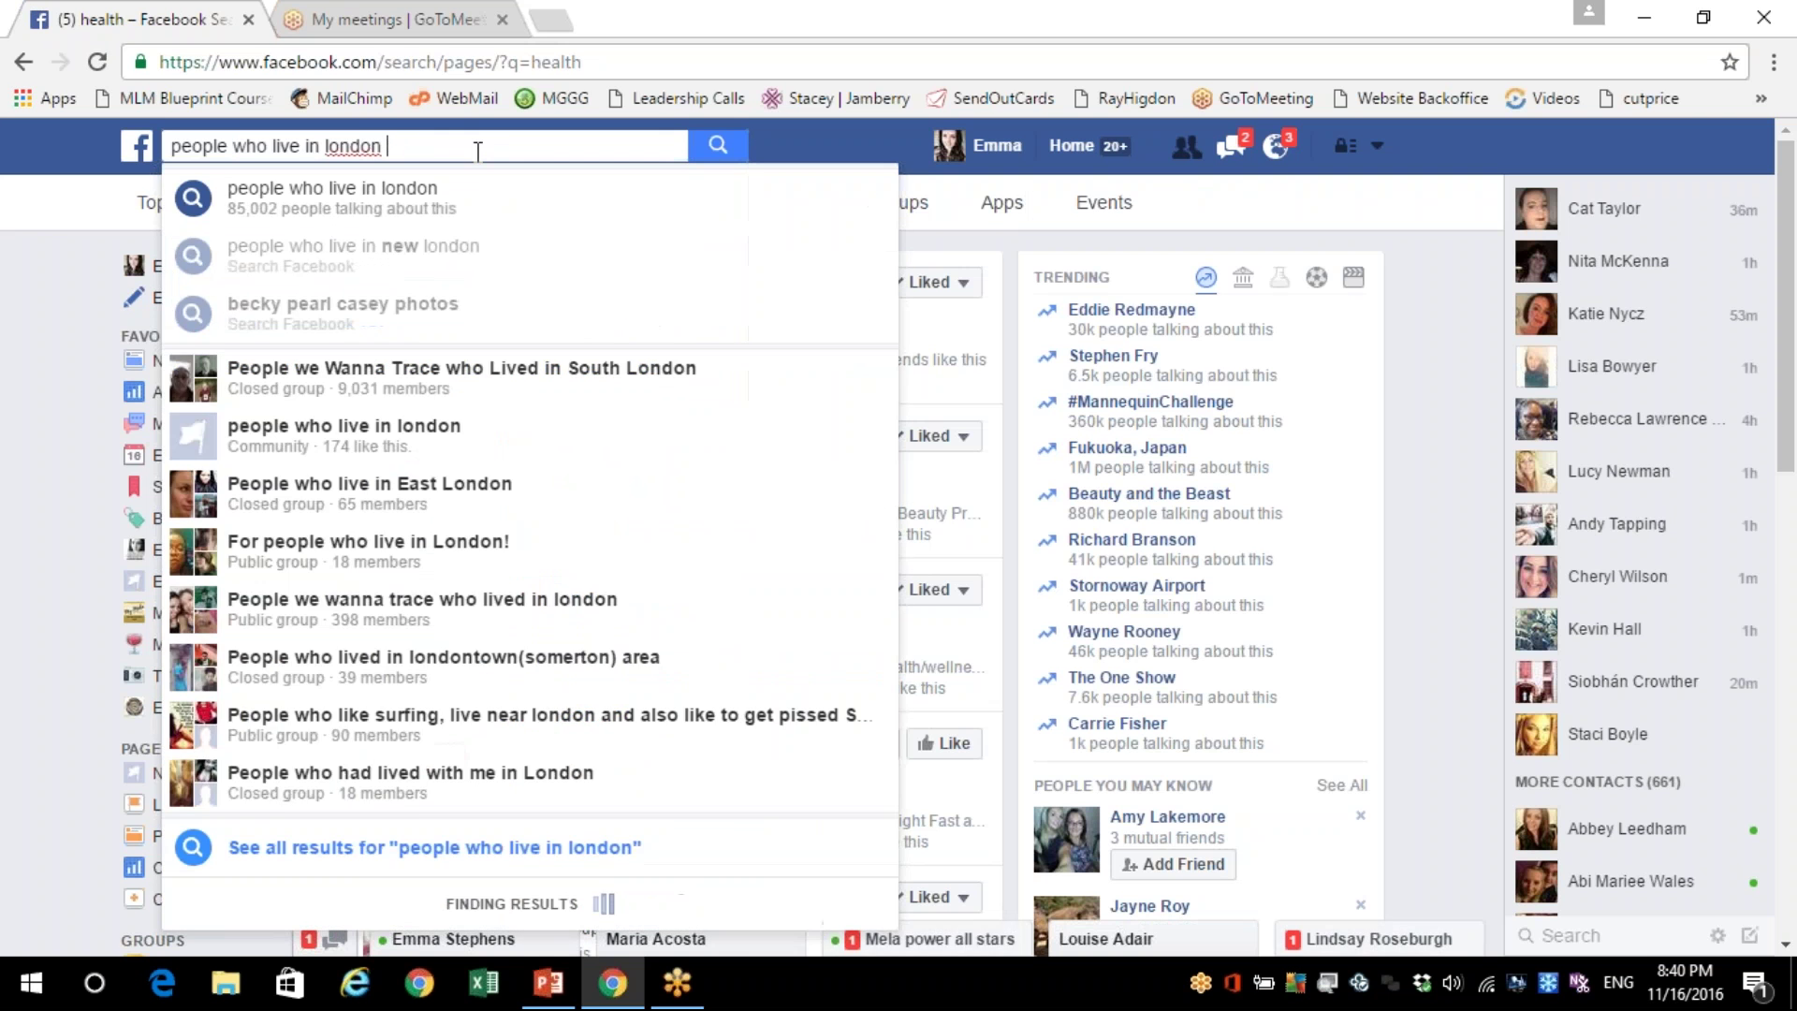
text(who like)
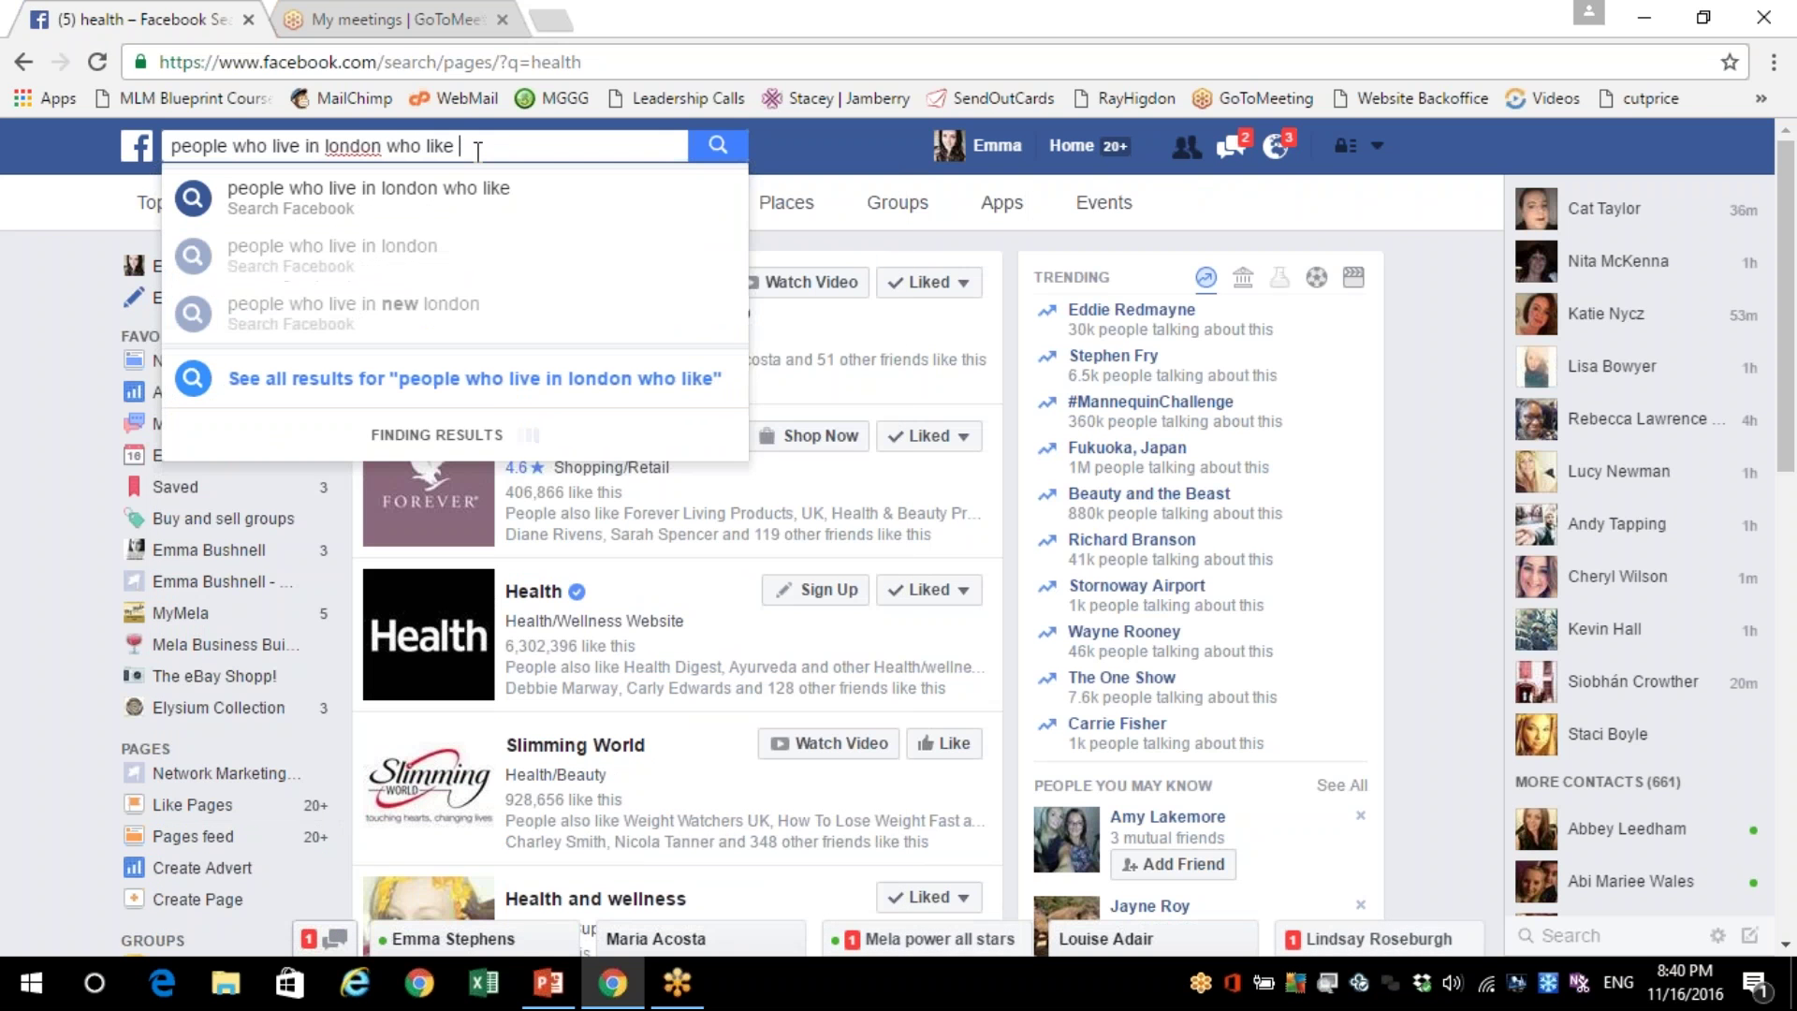
text( su)
key(BackSpace)
key(BackSpace)
key(BackSpace)
text(he)
key(BackSpace)
key(BackSpace)
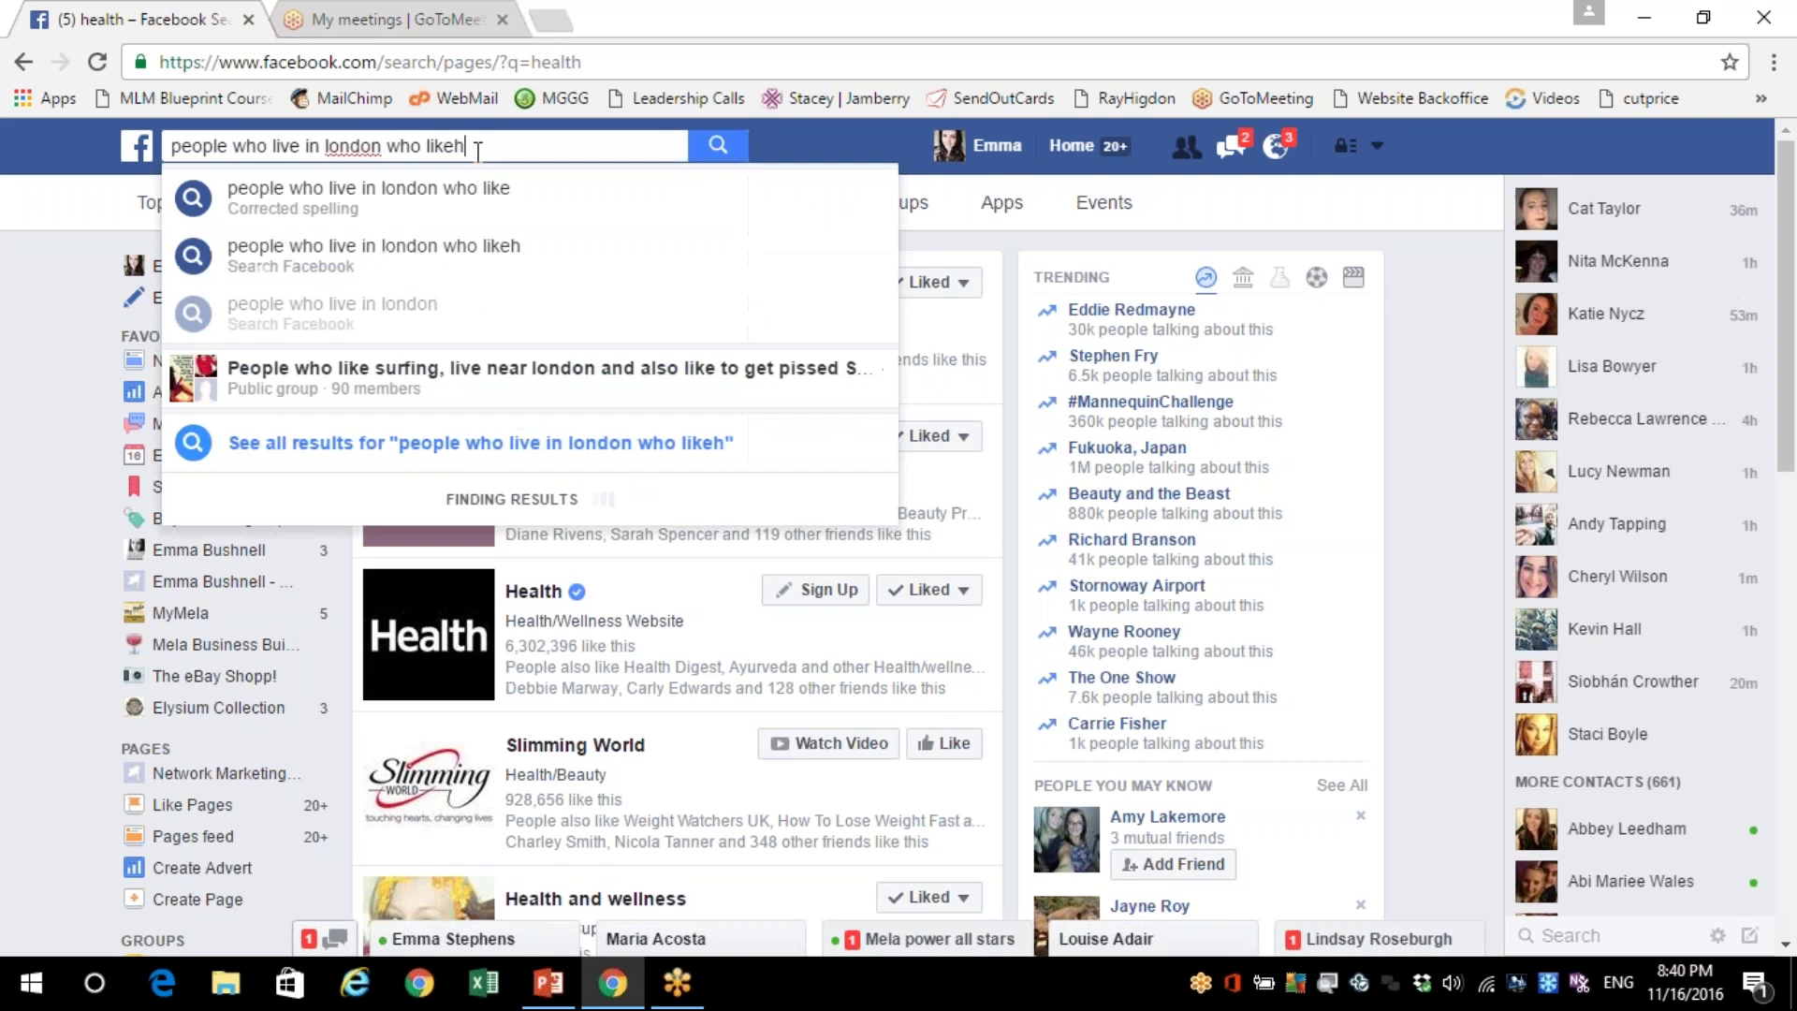
text(health)
key(Return)
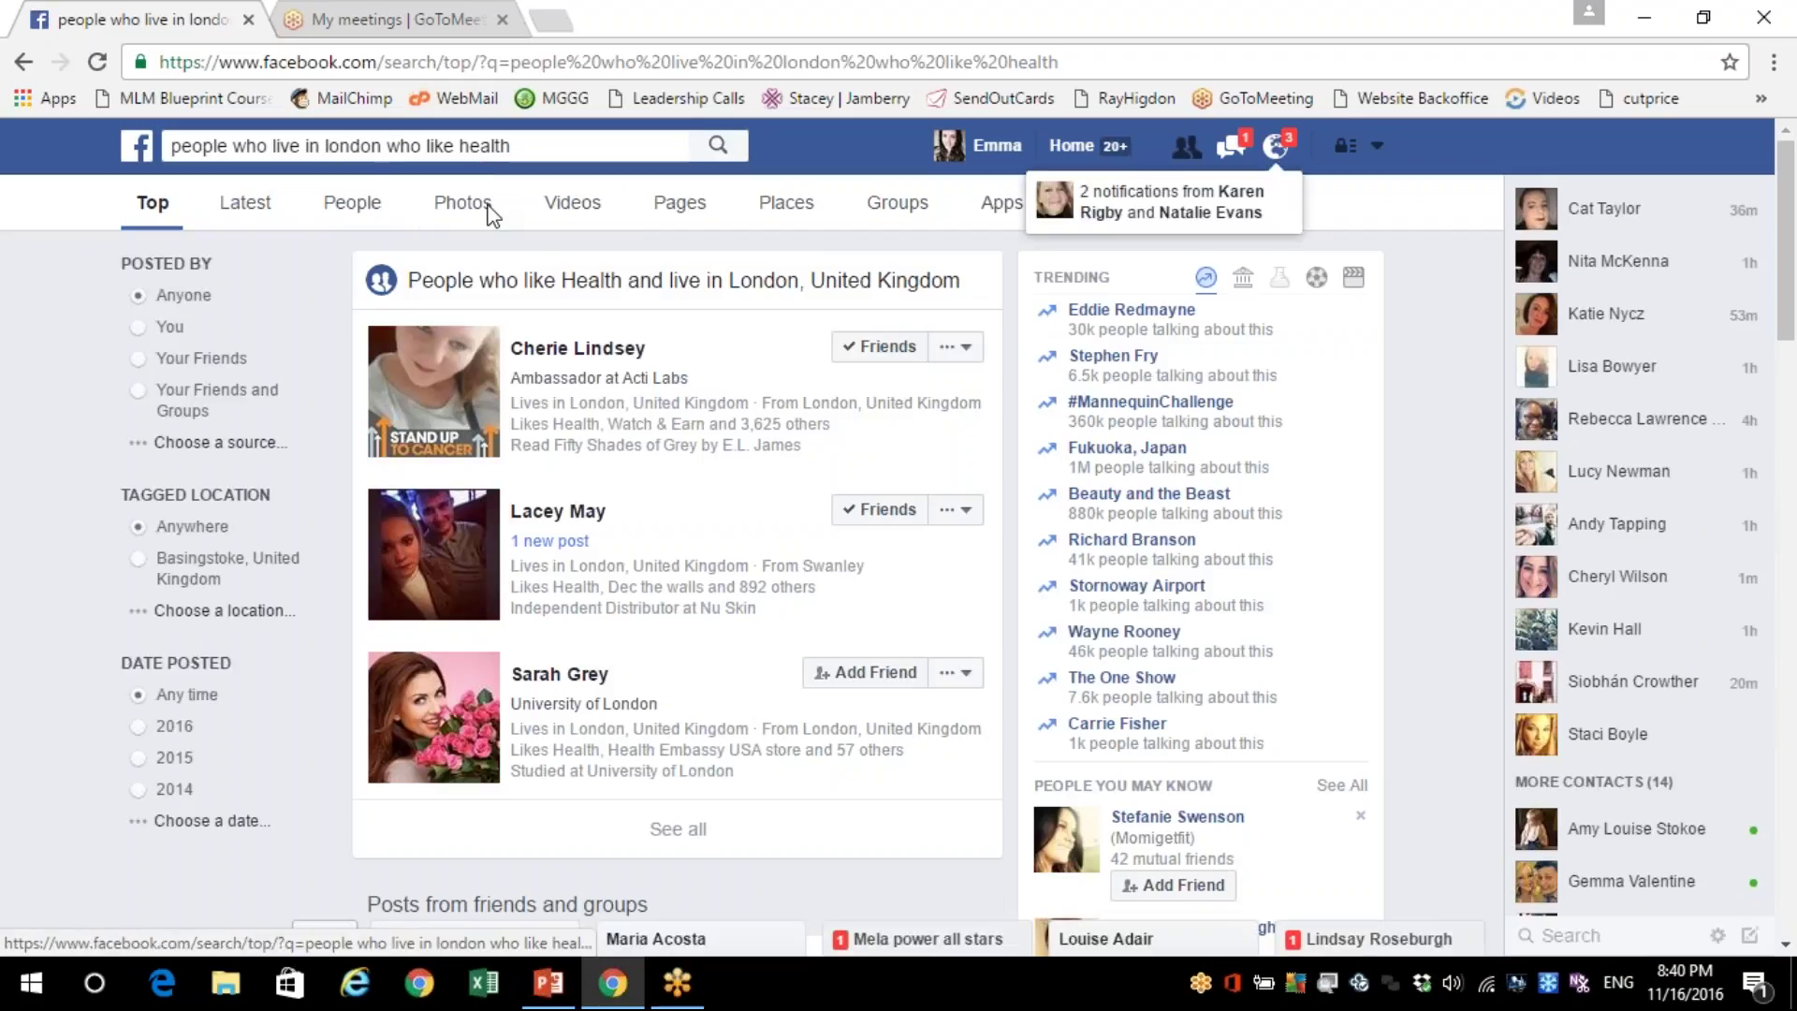
click(675, 830)
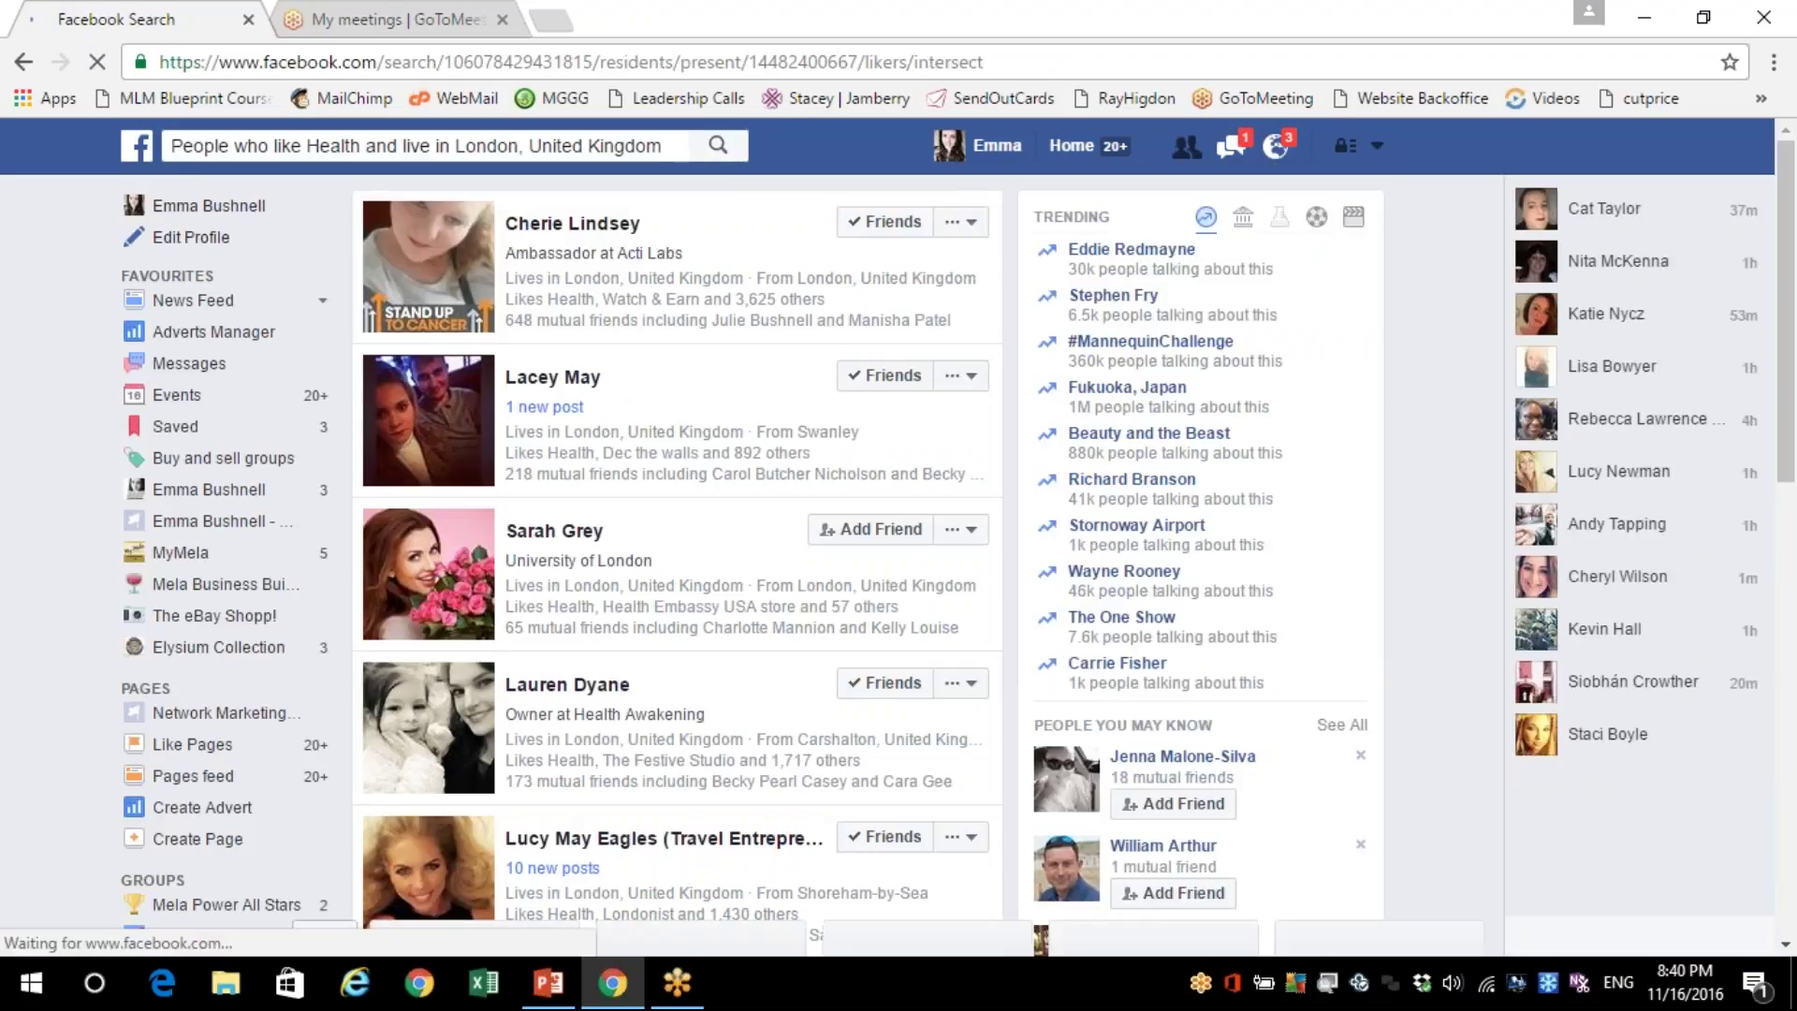
Search Facebook for "people who live in basingstoke who like forever living"
click(340, 148)
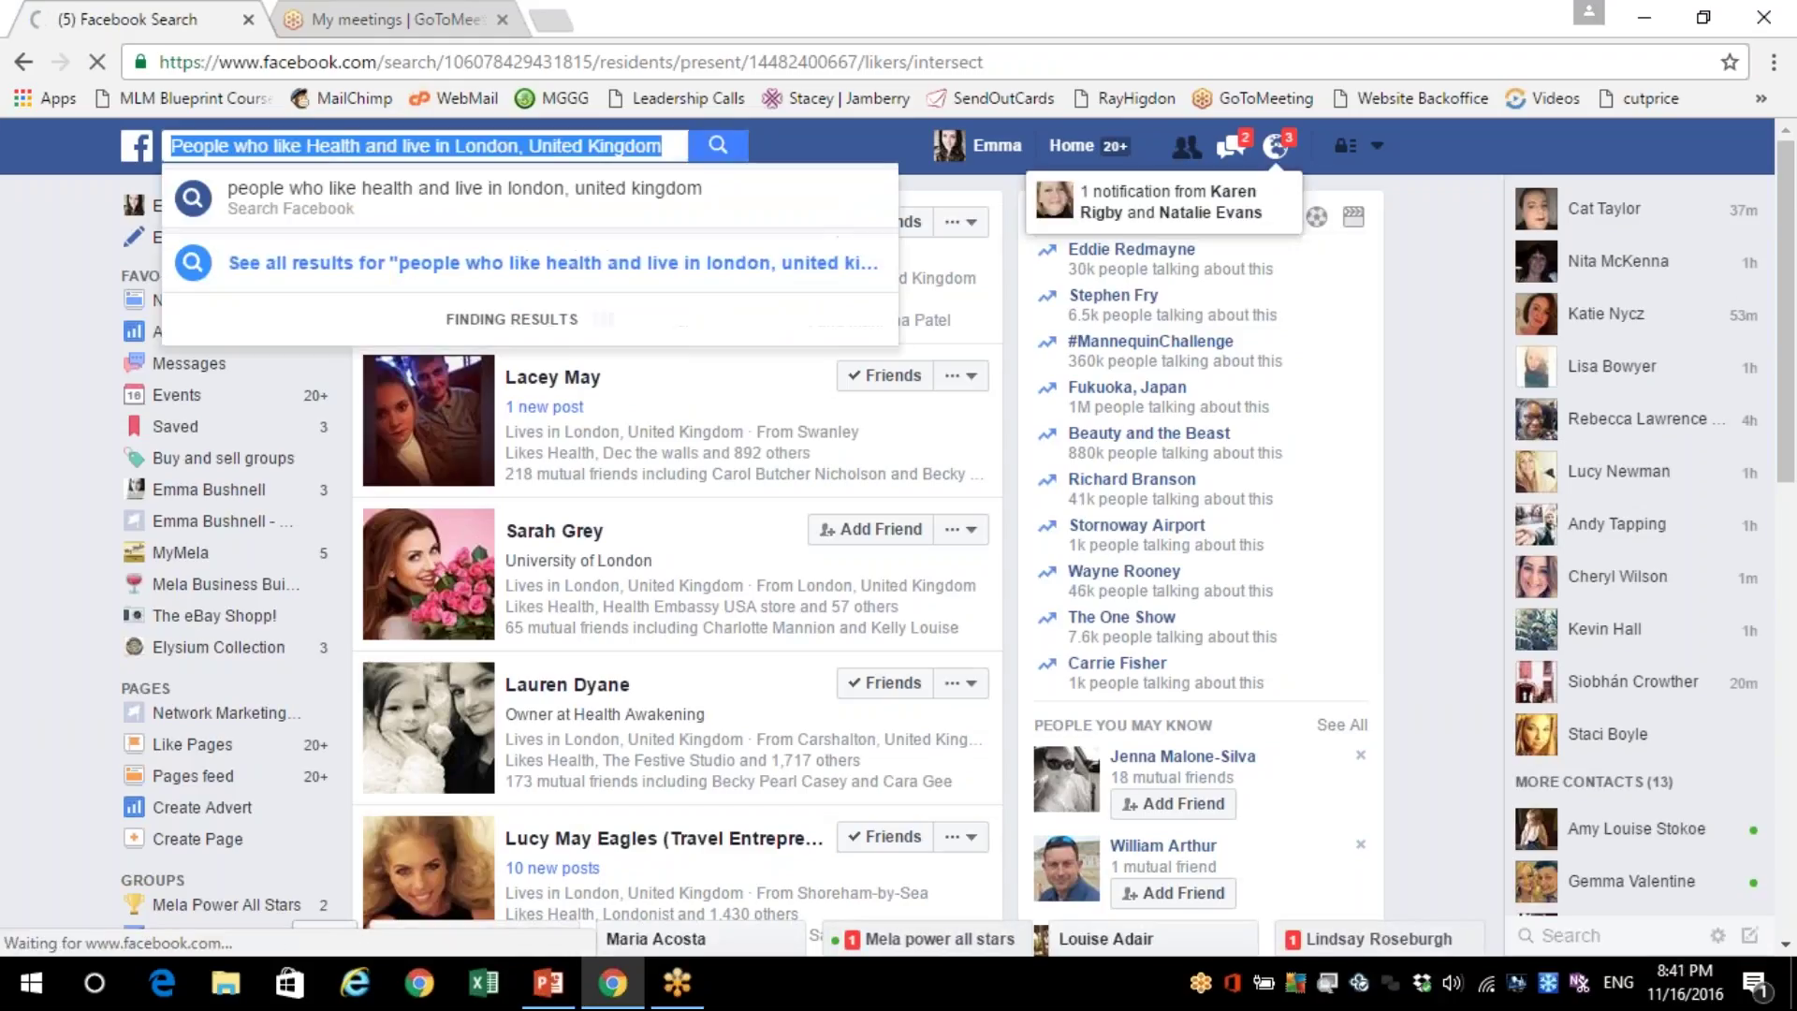
text(people who)
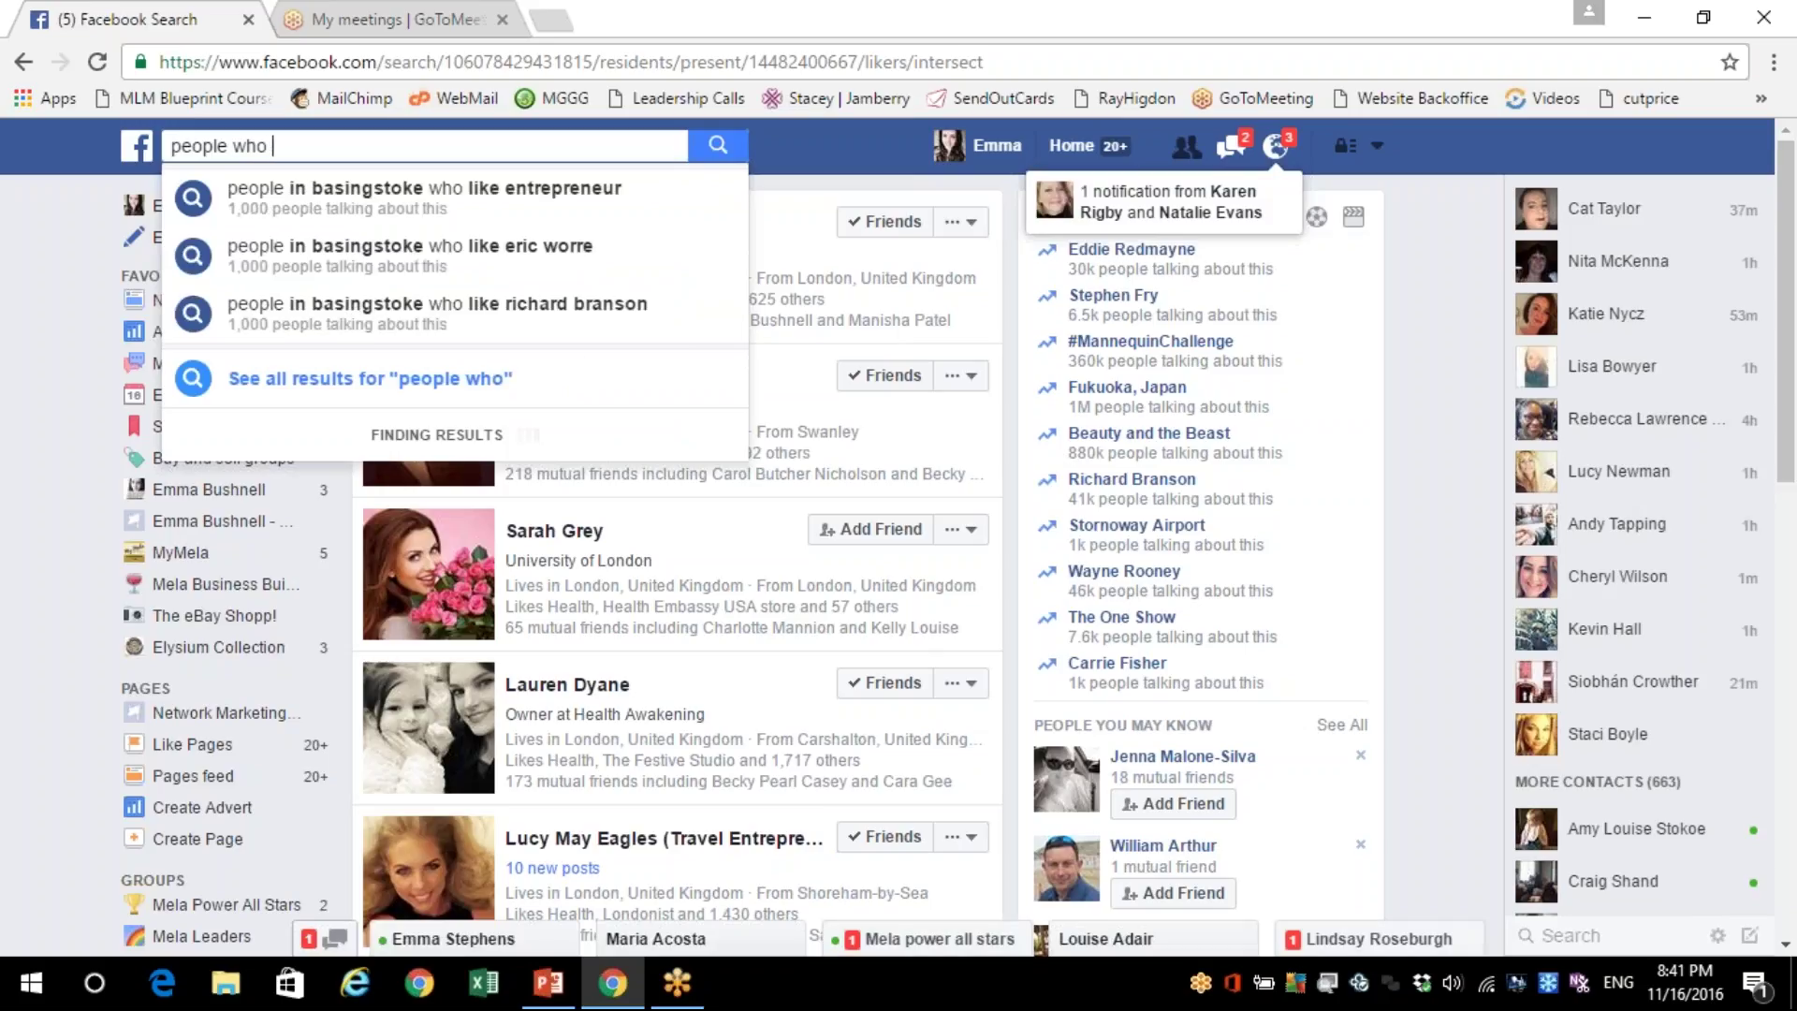
text( live in basingstoke wh)
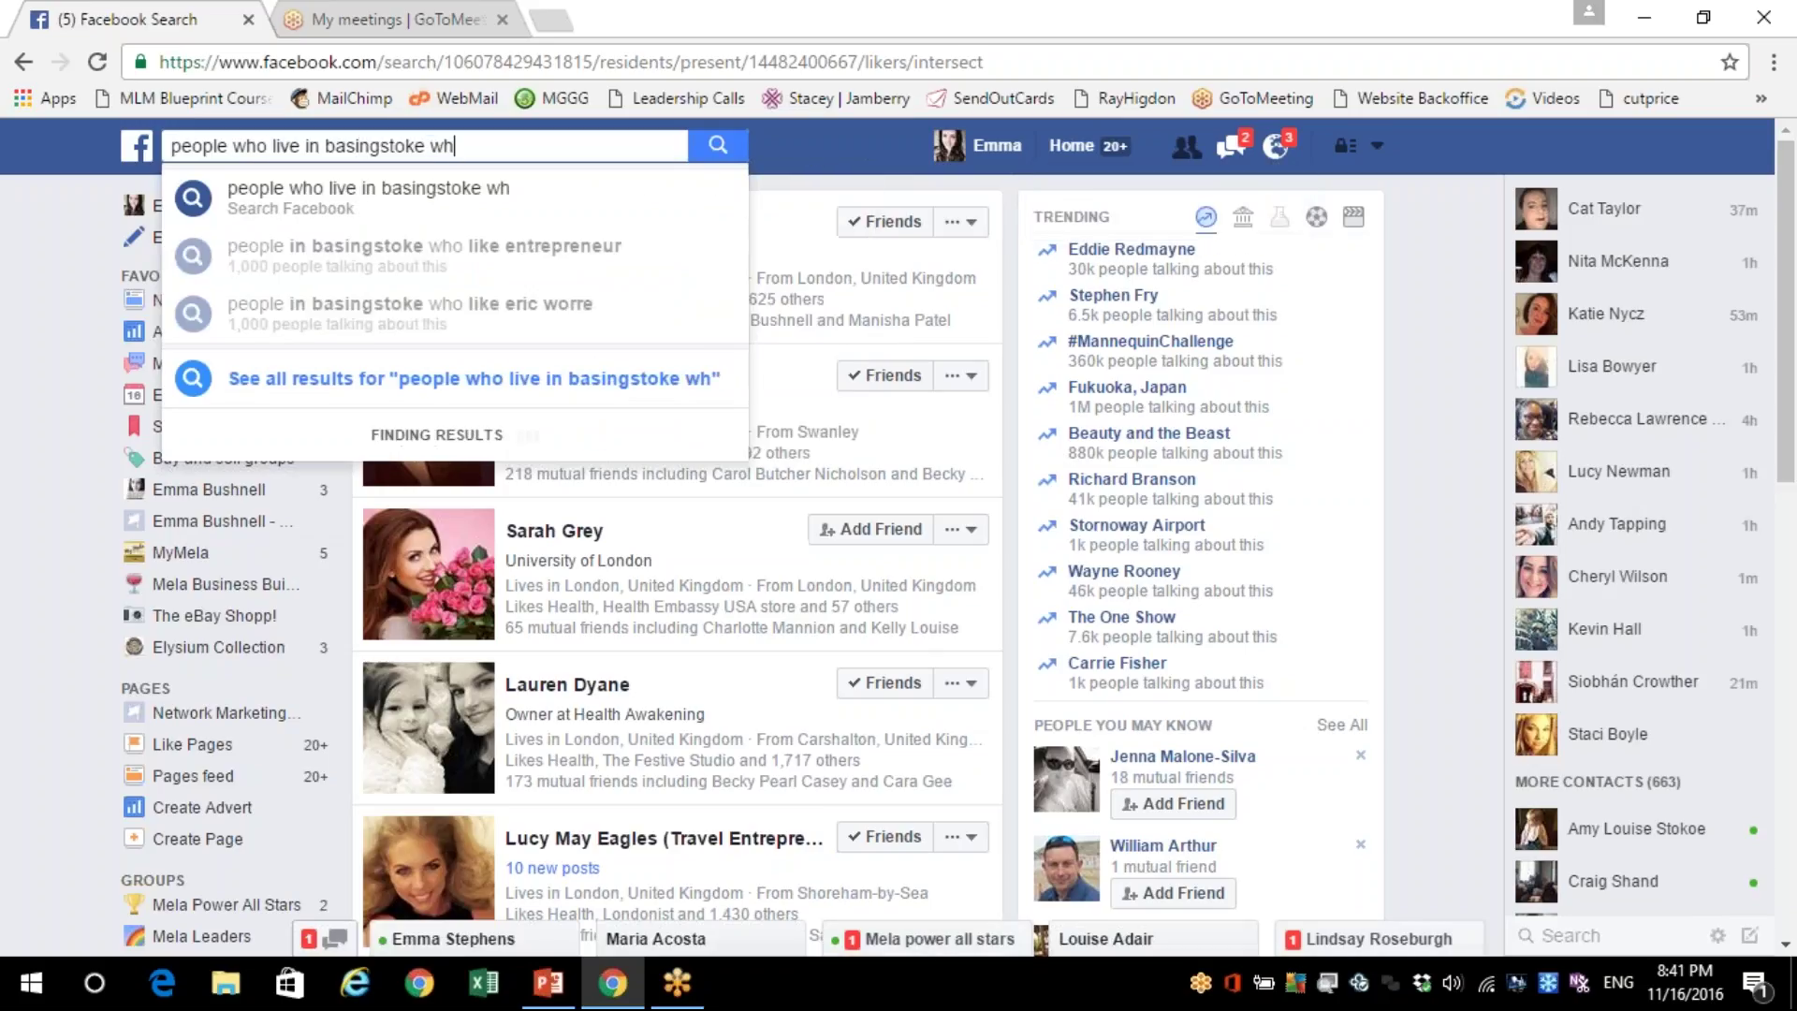
text(o like forever liv)
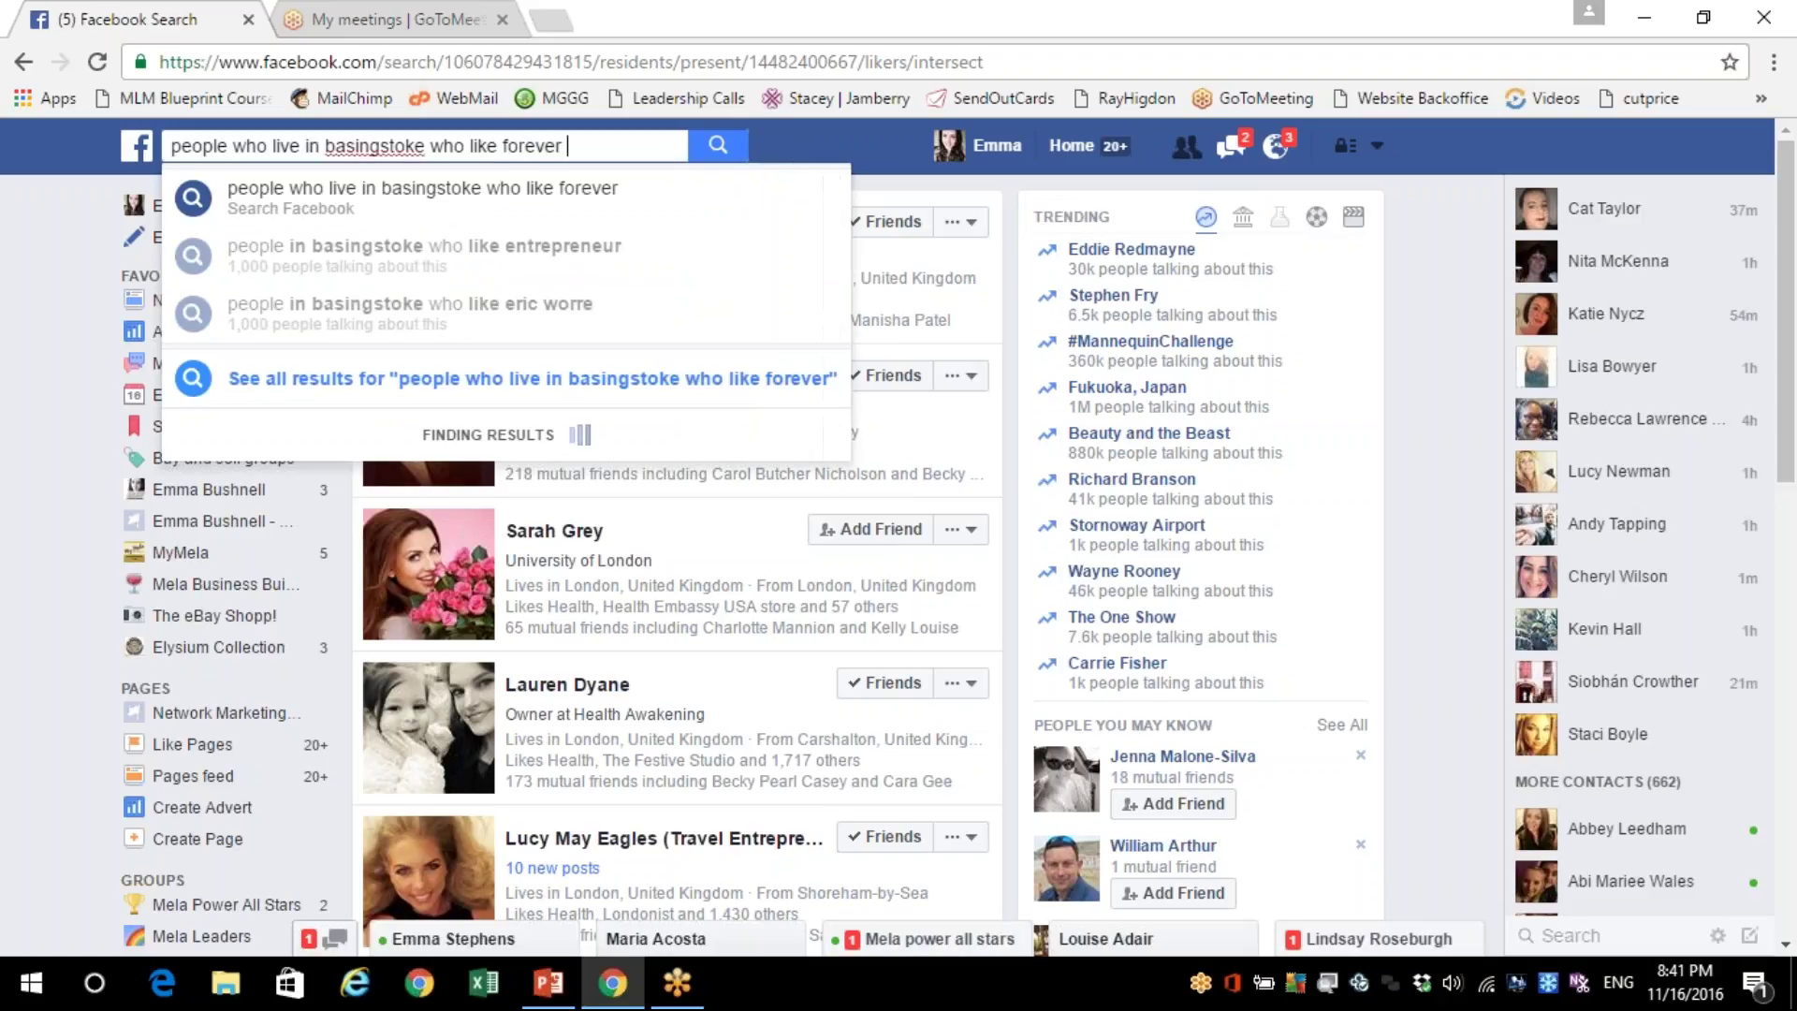
text(ing)
key(Return)
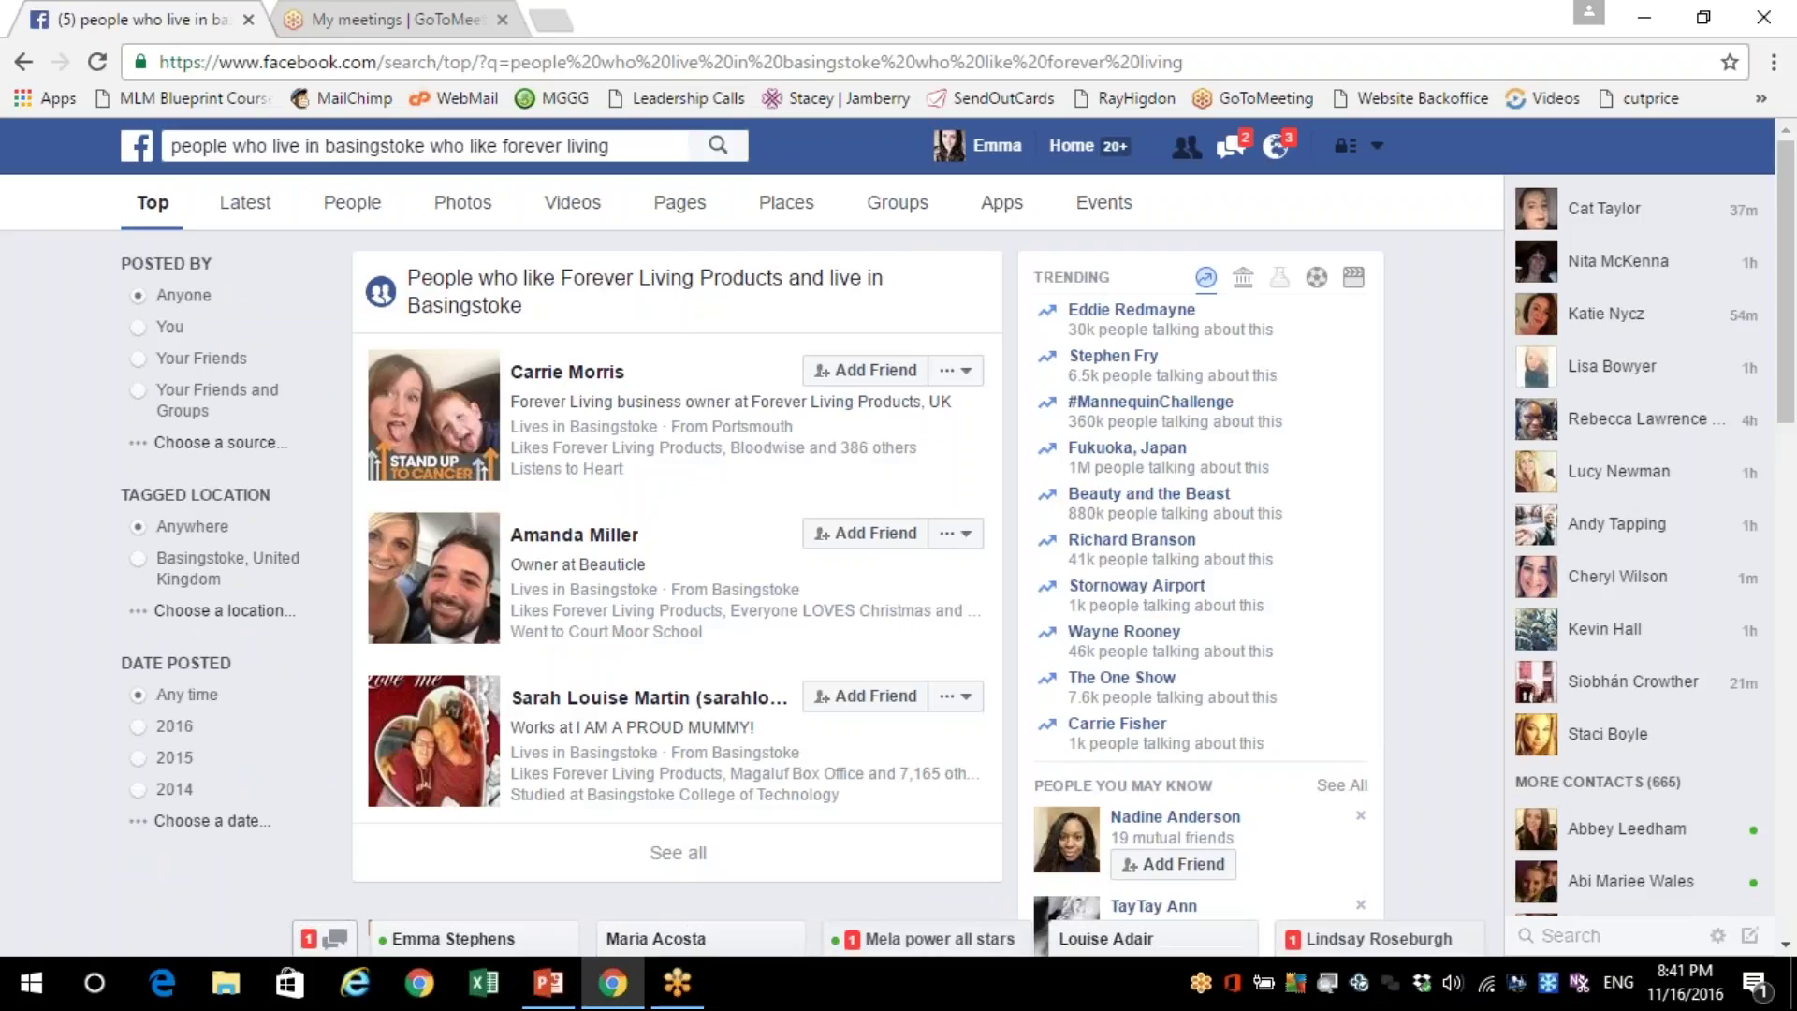
Open the full list of Basingstoke residents who like Forever Living Products and browse the profiles
click(678, 853)
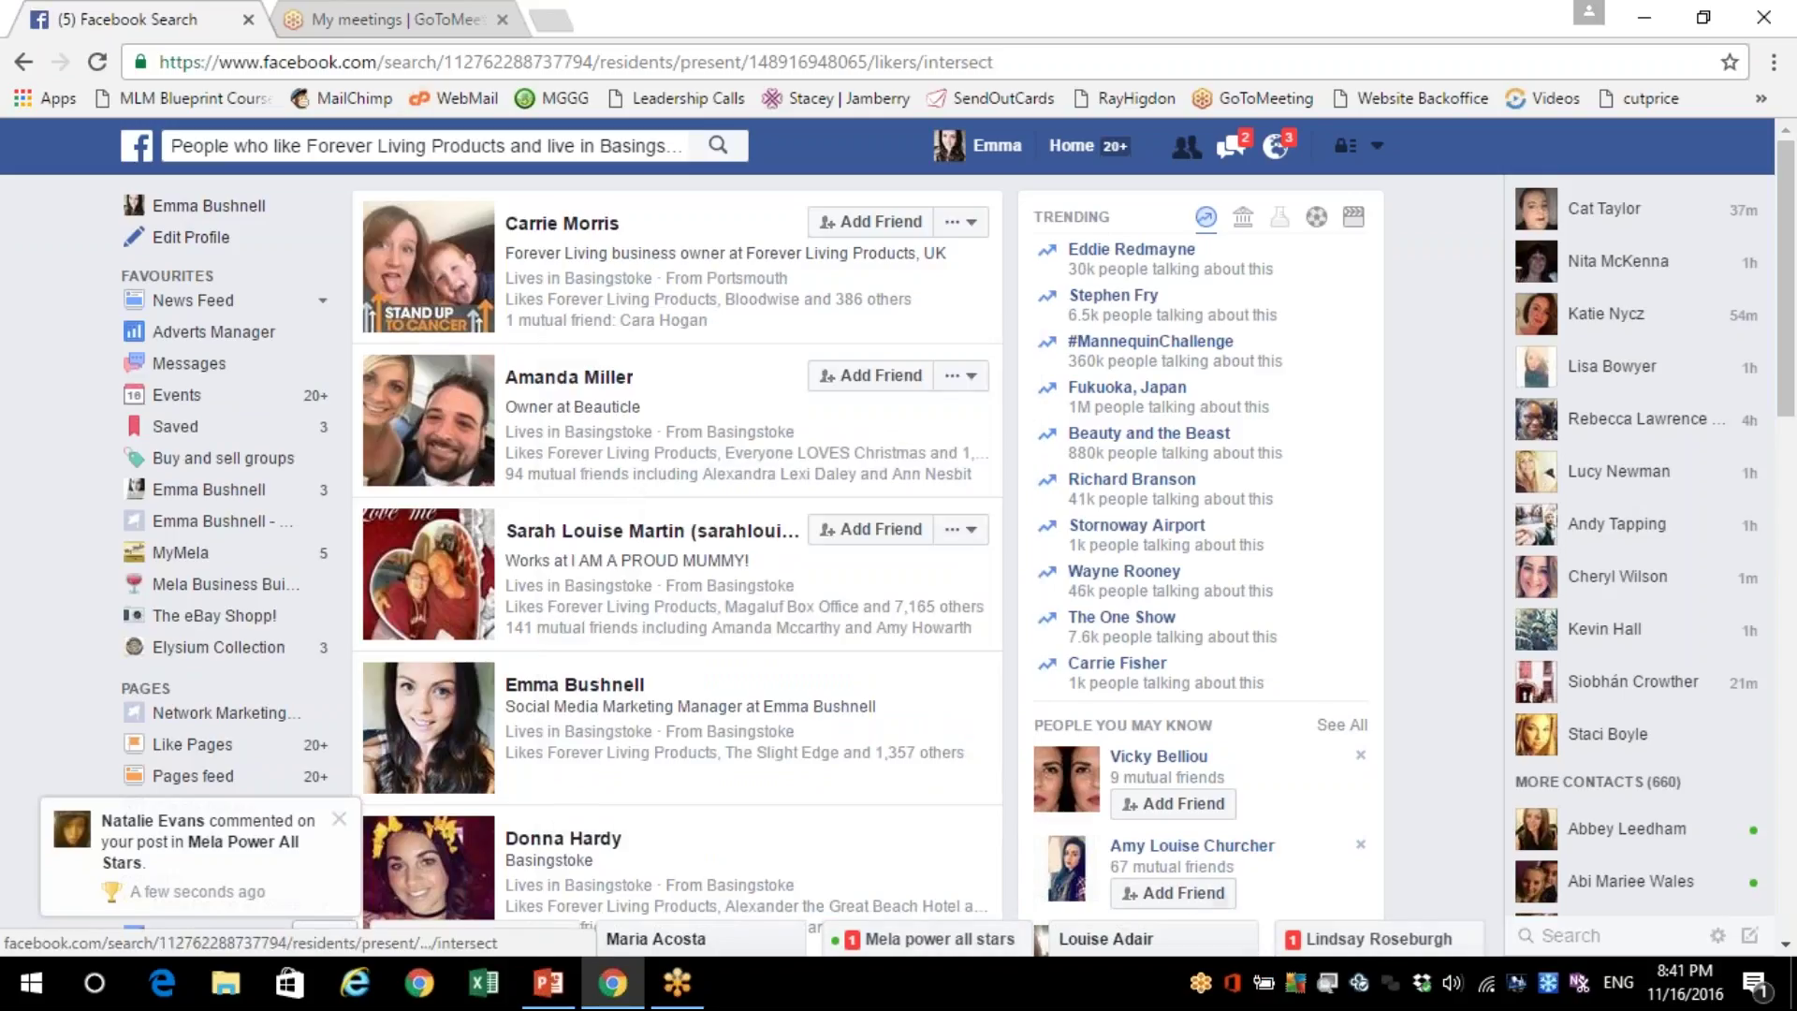
scroll(1788, 950, down, 6)
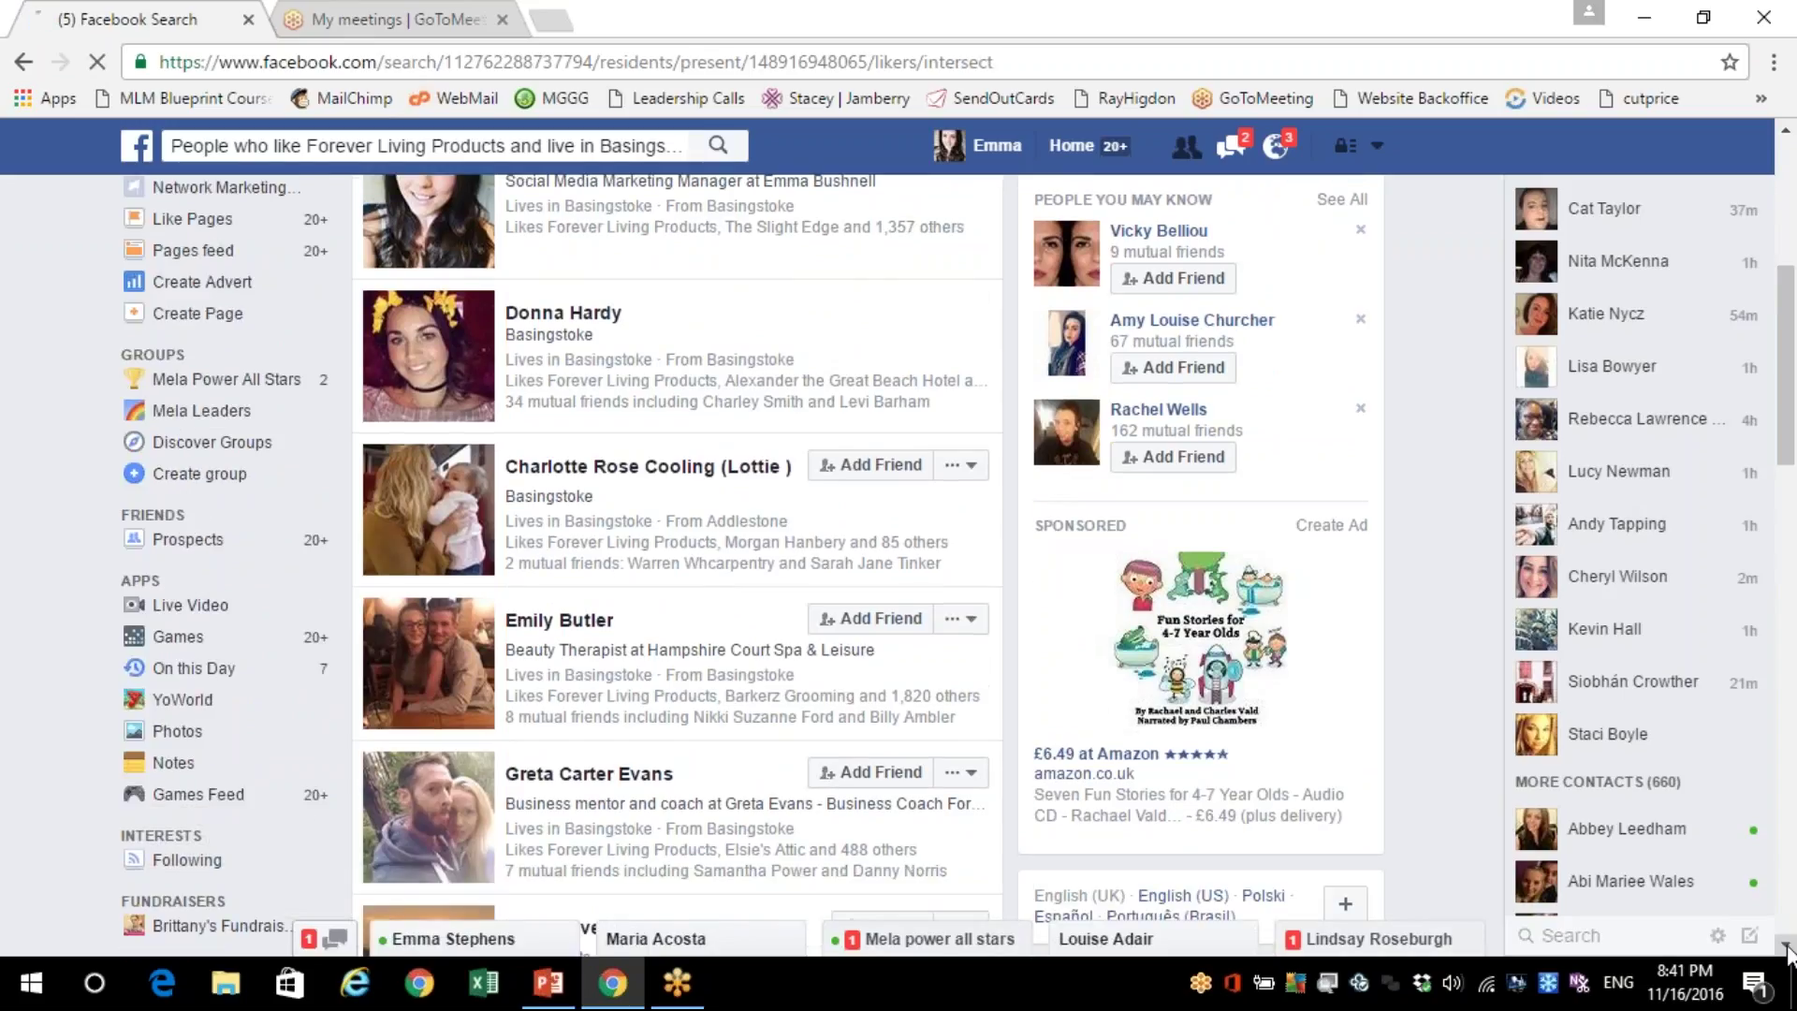
click(1787, 950)
scroll(1787, 950, down, 7)
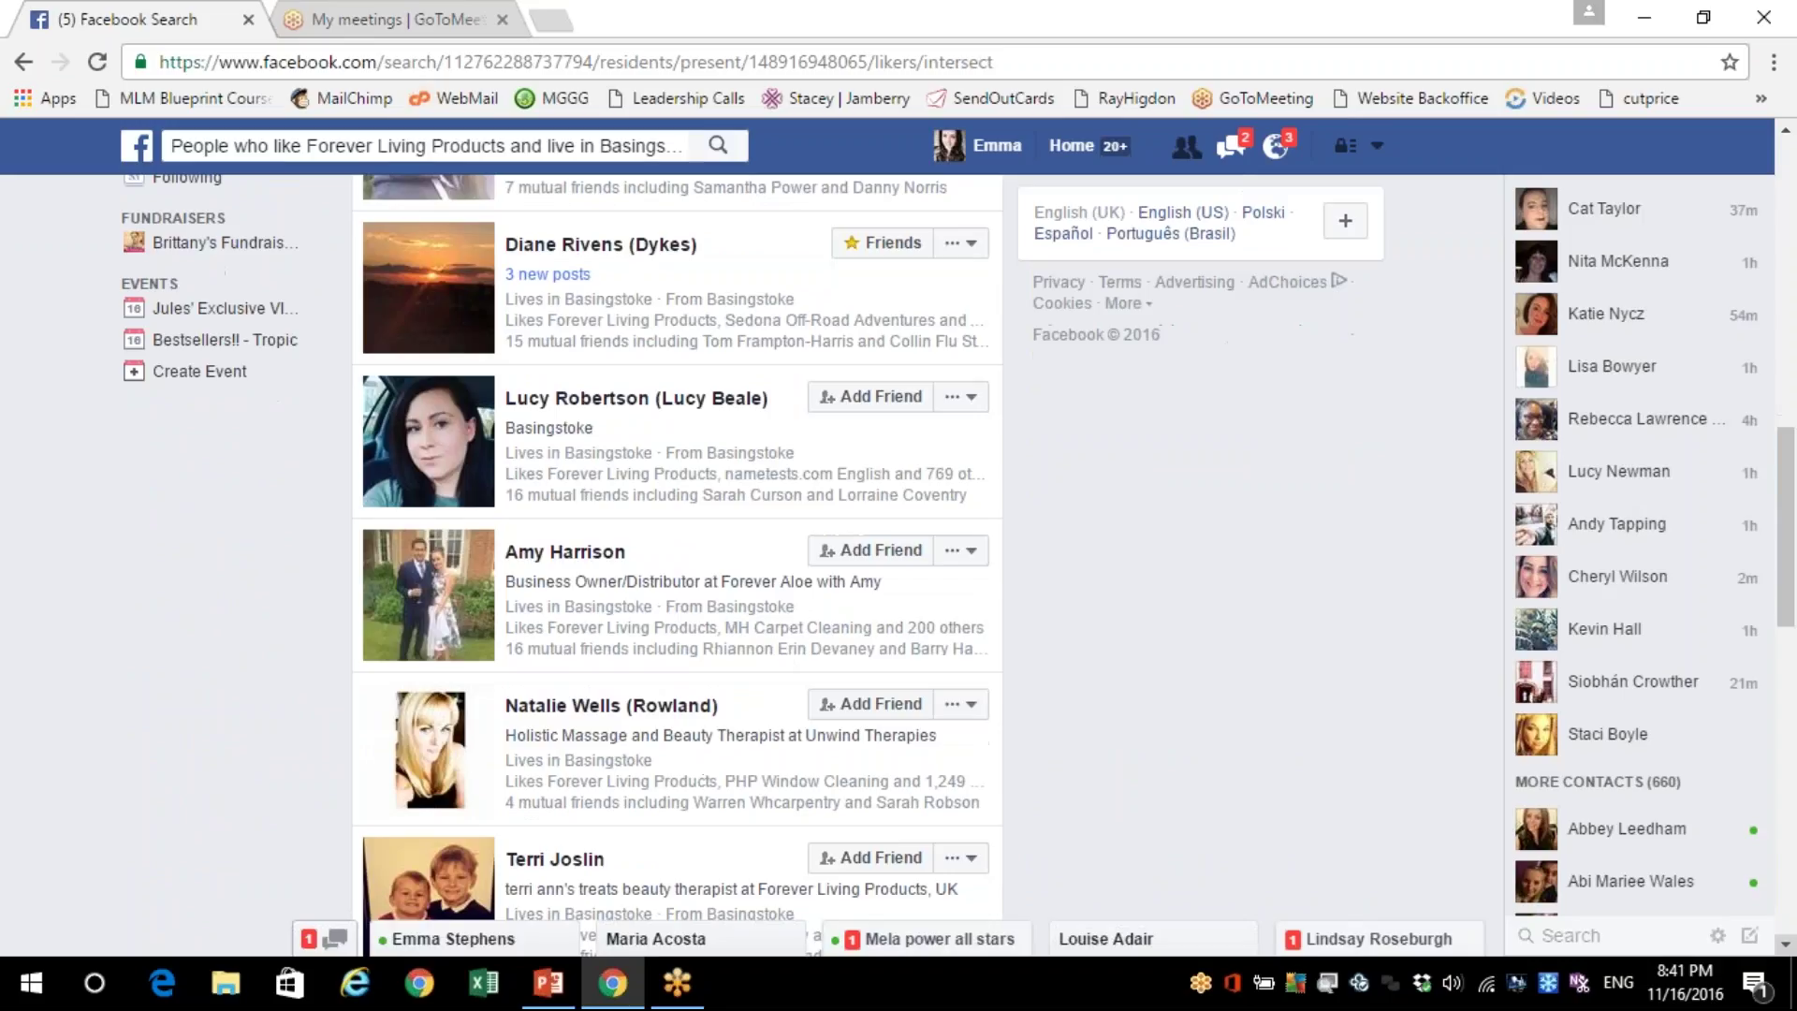
Check the group and page keyword ideas on the "How do we find them?" slide in PowerPoint and return to Facebook in Chrome
click(549, 982)
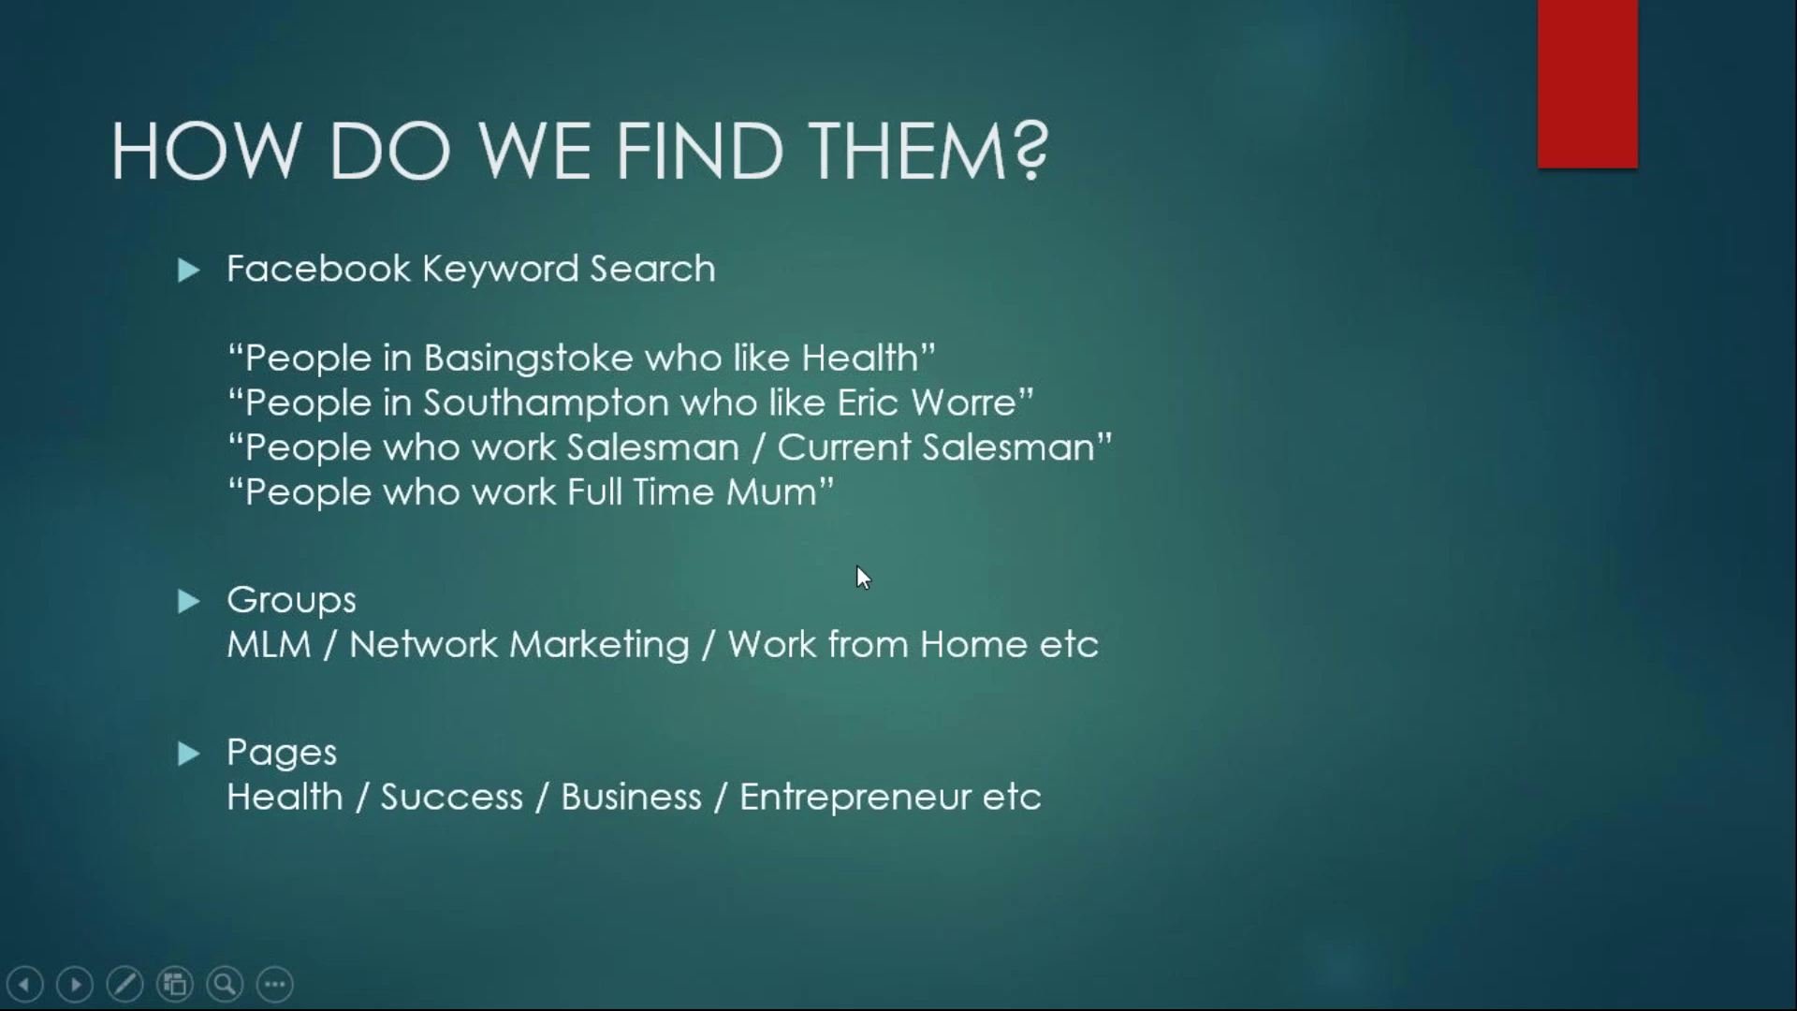
key(Escape)
click(609, 982)
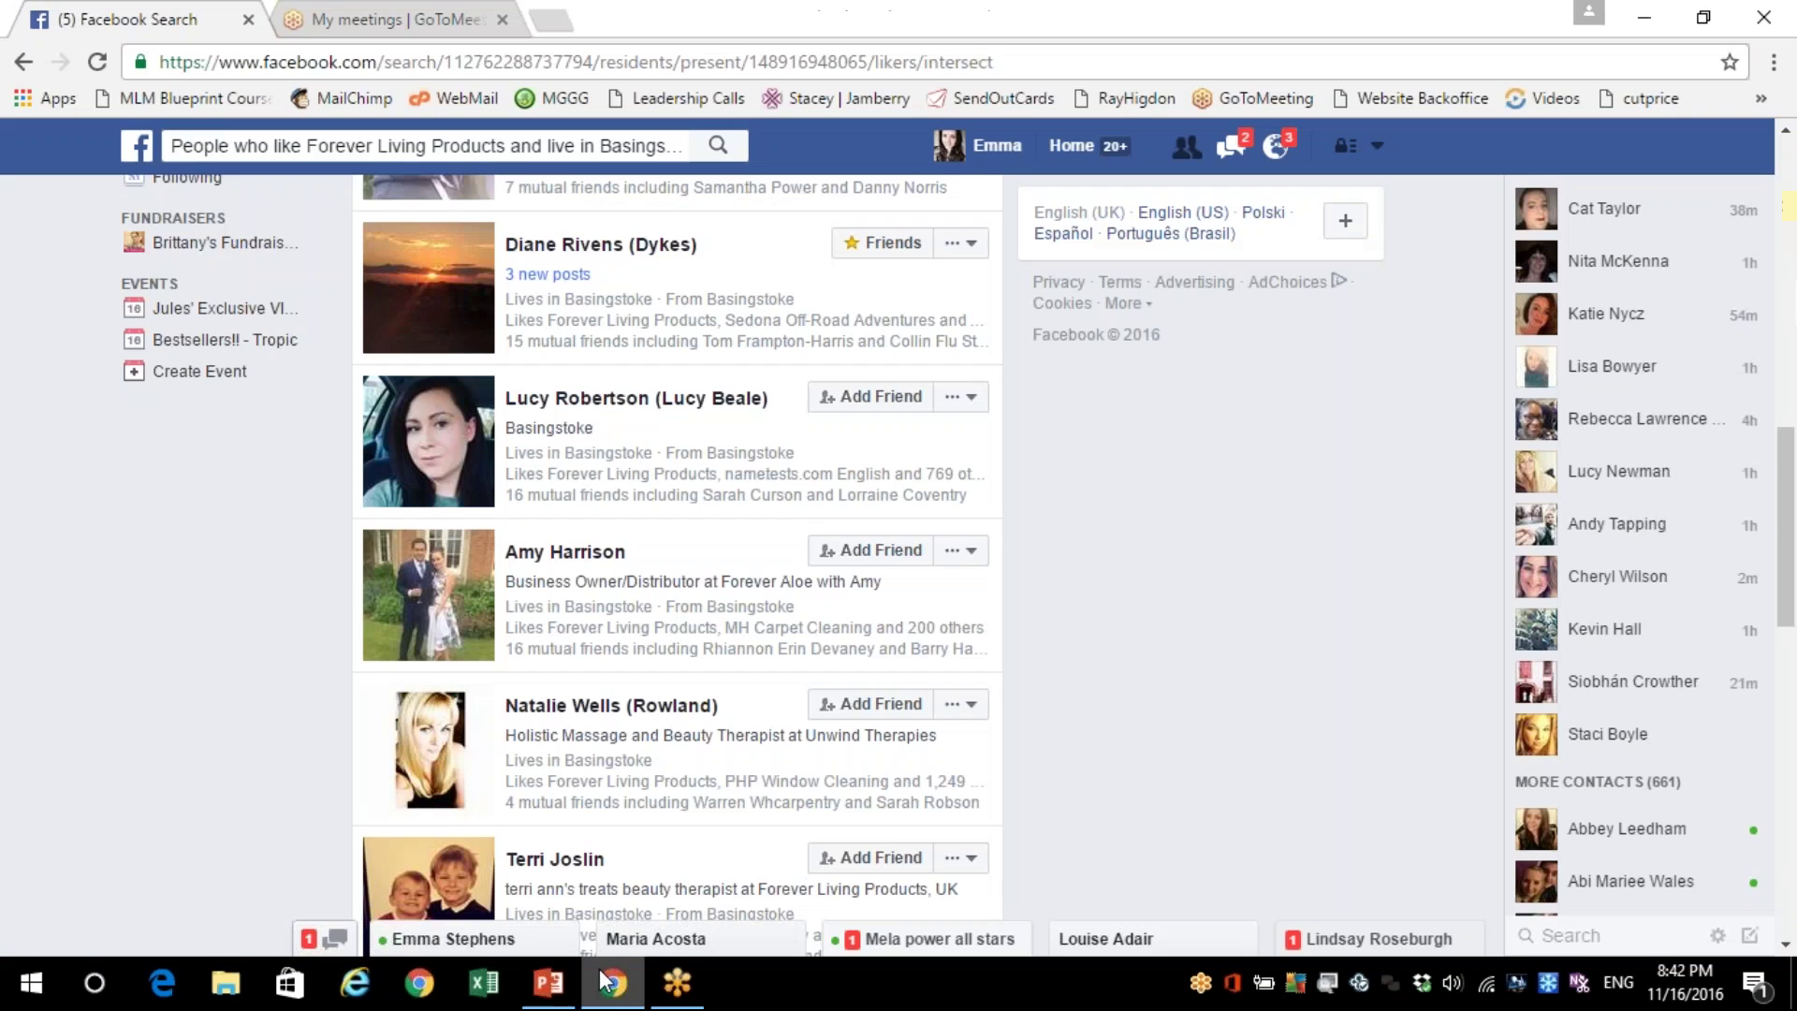
Search Facebook for "mlm" and open the closed group "Network Marketing UK + MLM + Work from Home UK"
click(466, 142)
text(mlm)
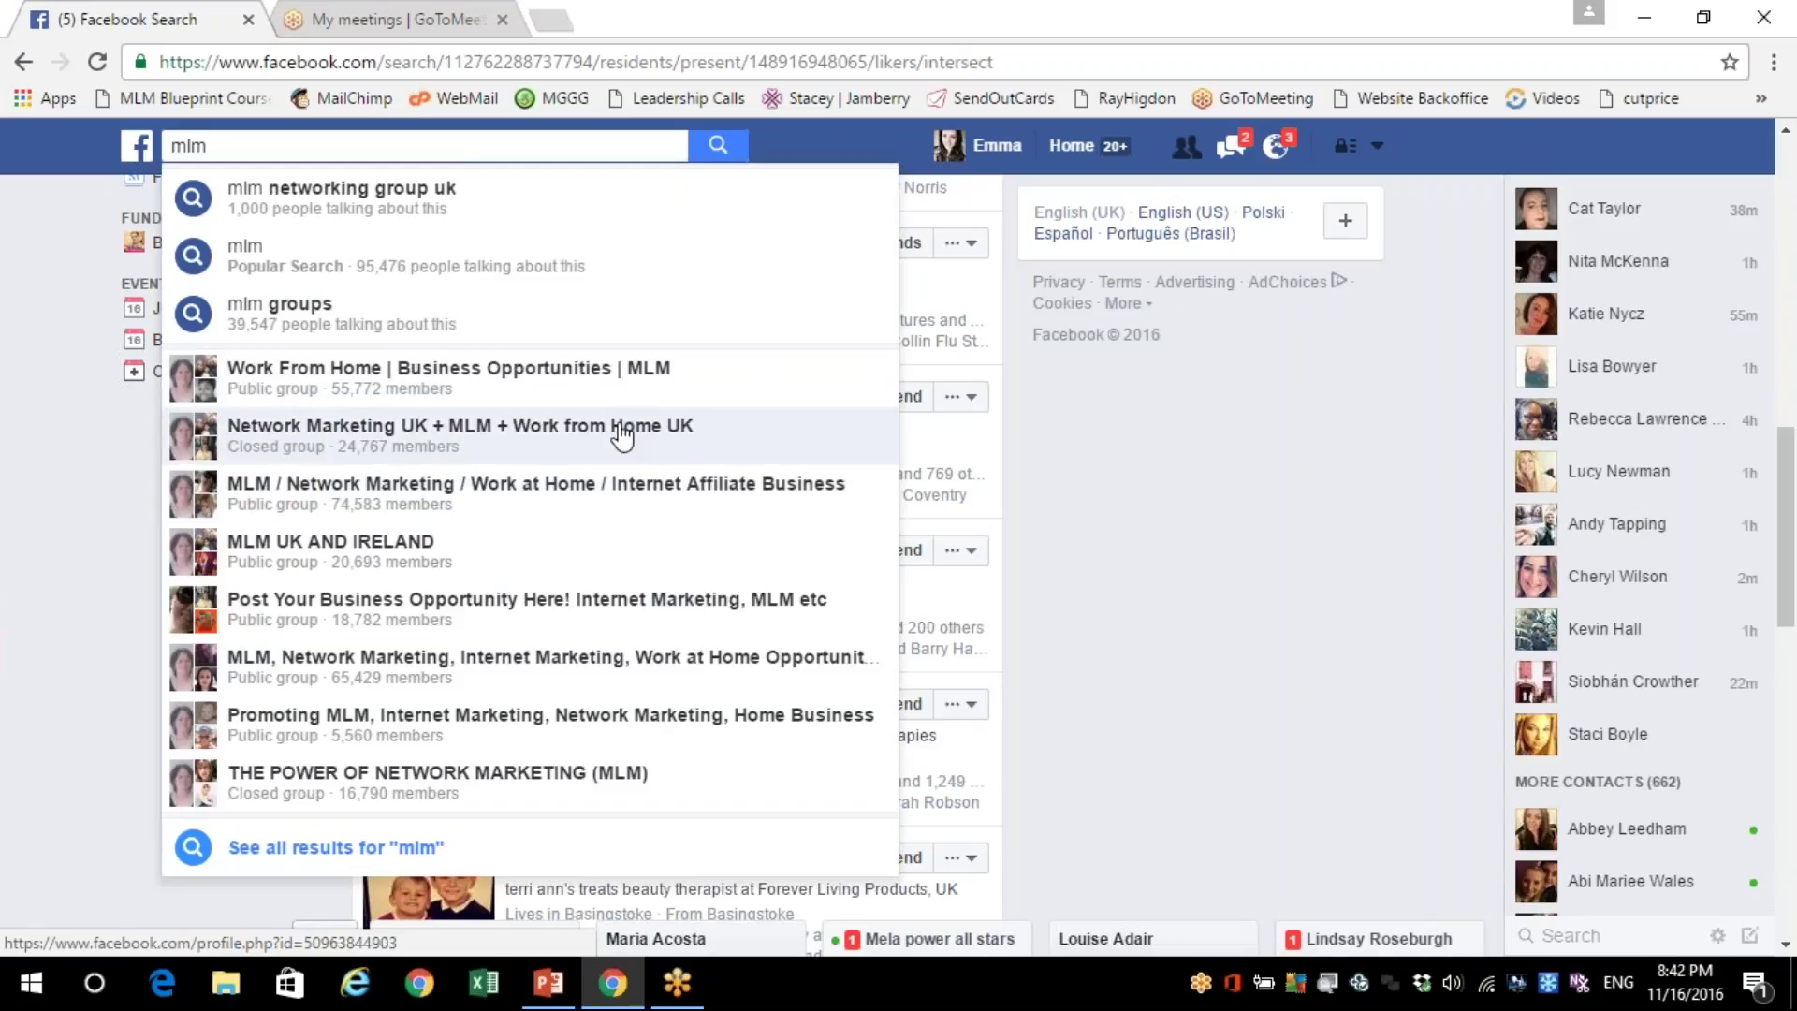
click(559, 457)
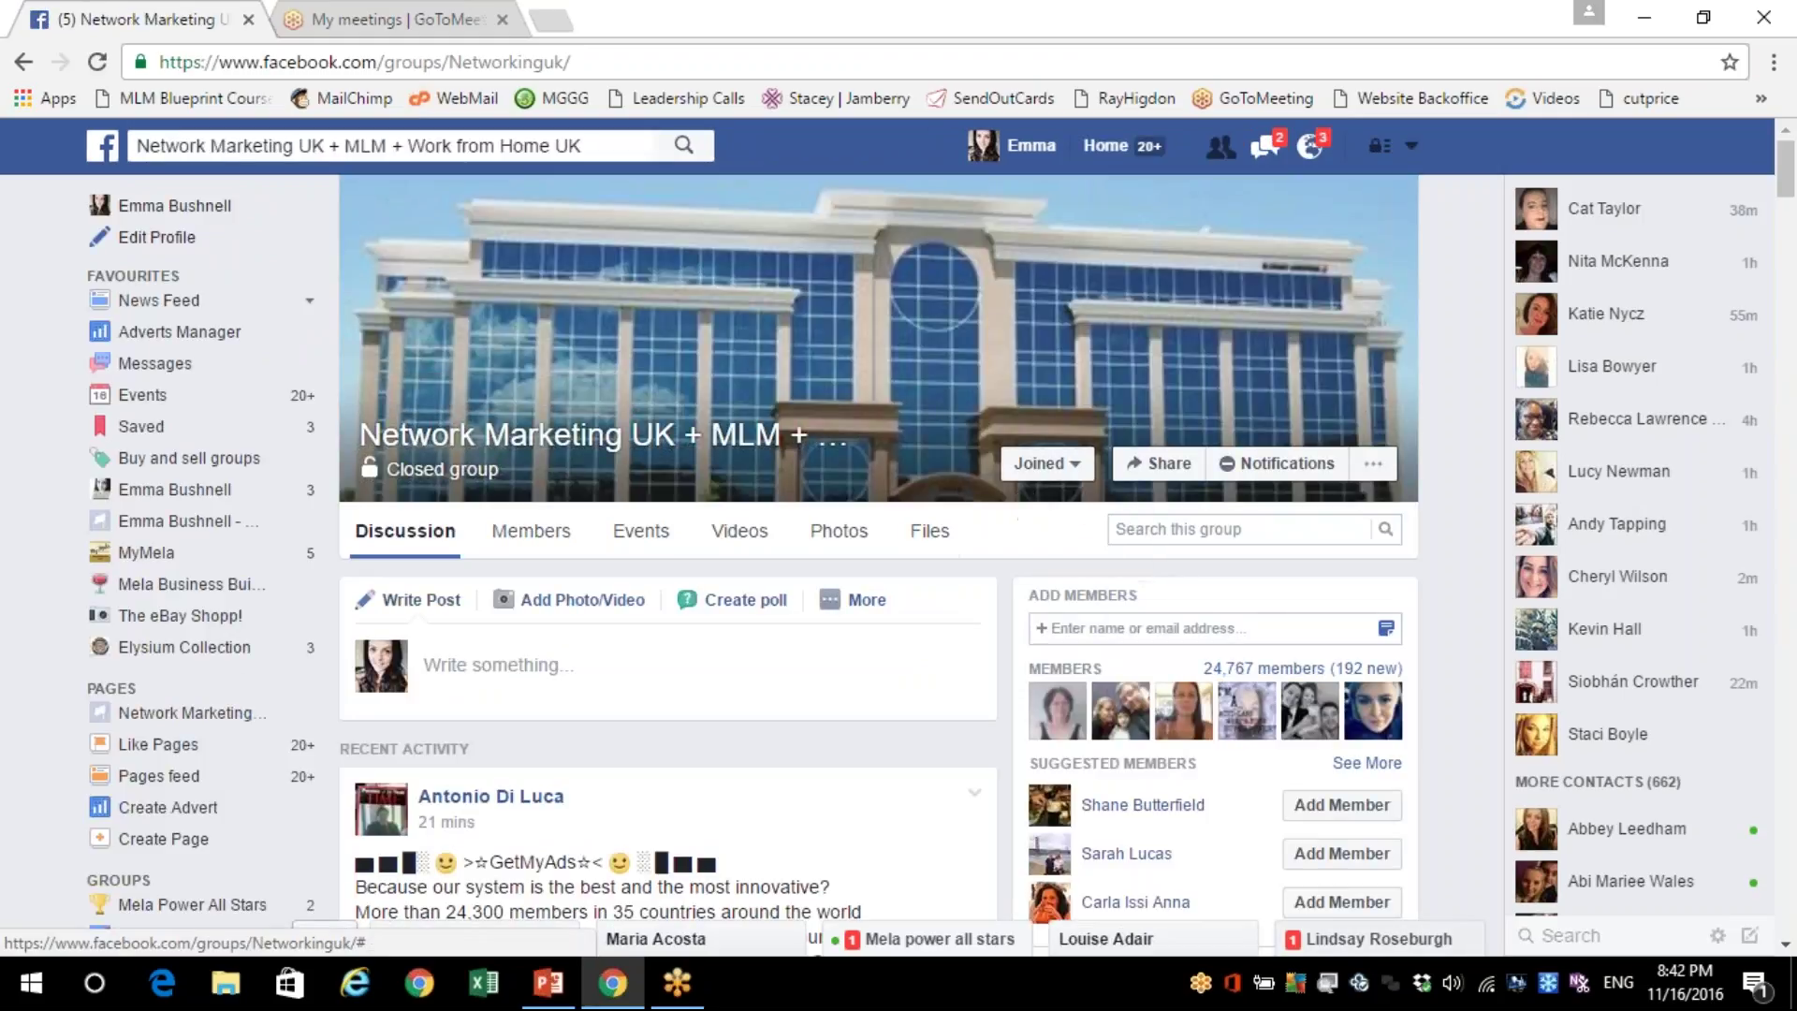
Open the member list of the Network Marketing UK group and sort it by Join Date
click(1273, 669)
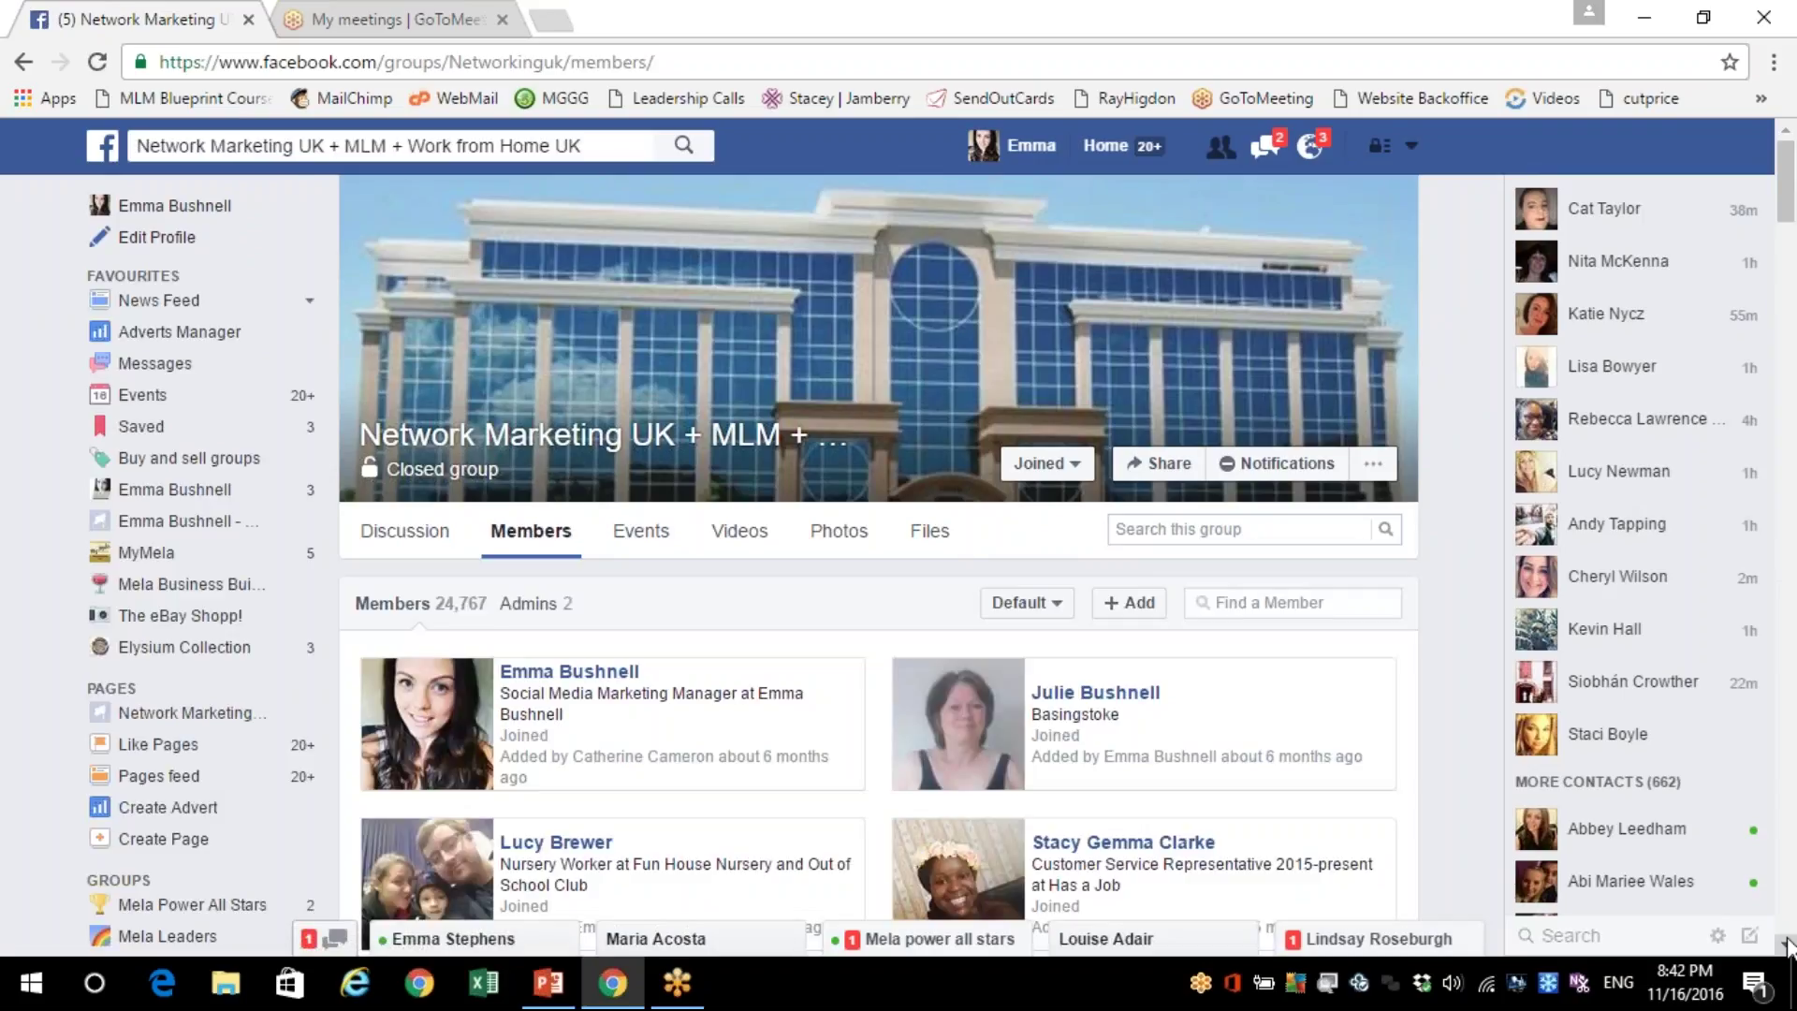
click(1788, 945)
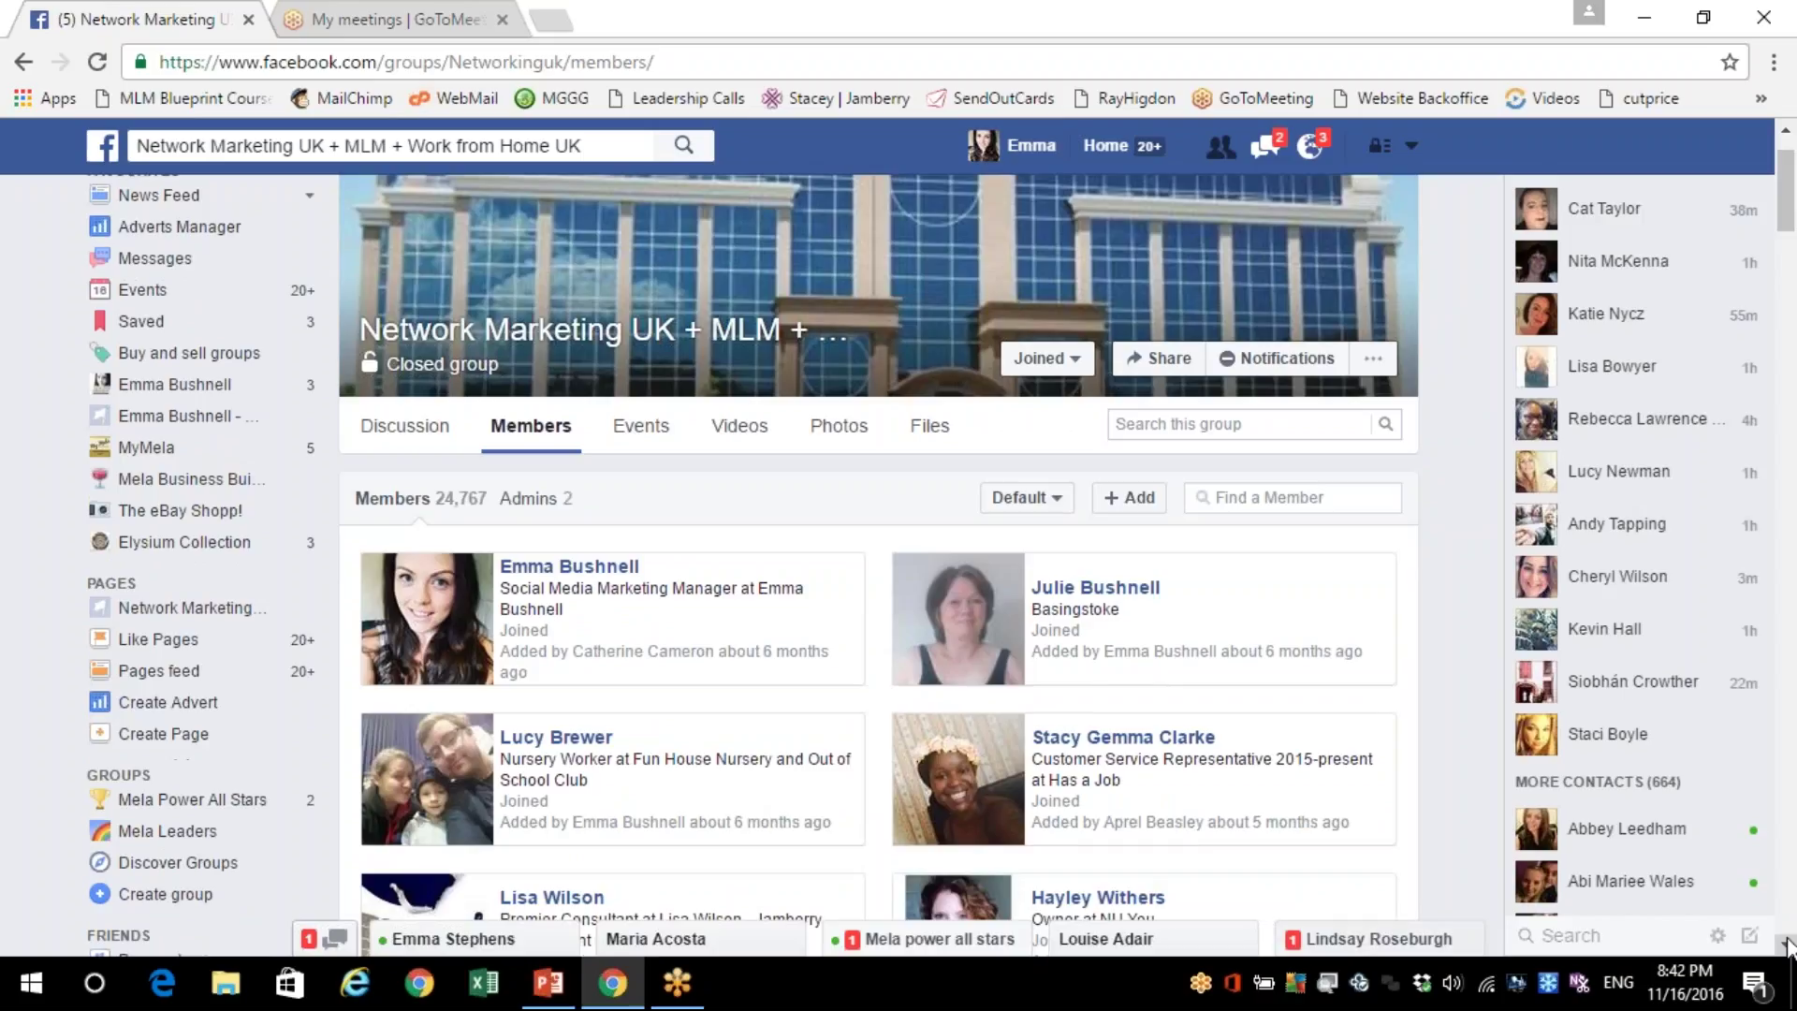
click(1788, 945)
click(1048, 449)
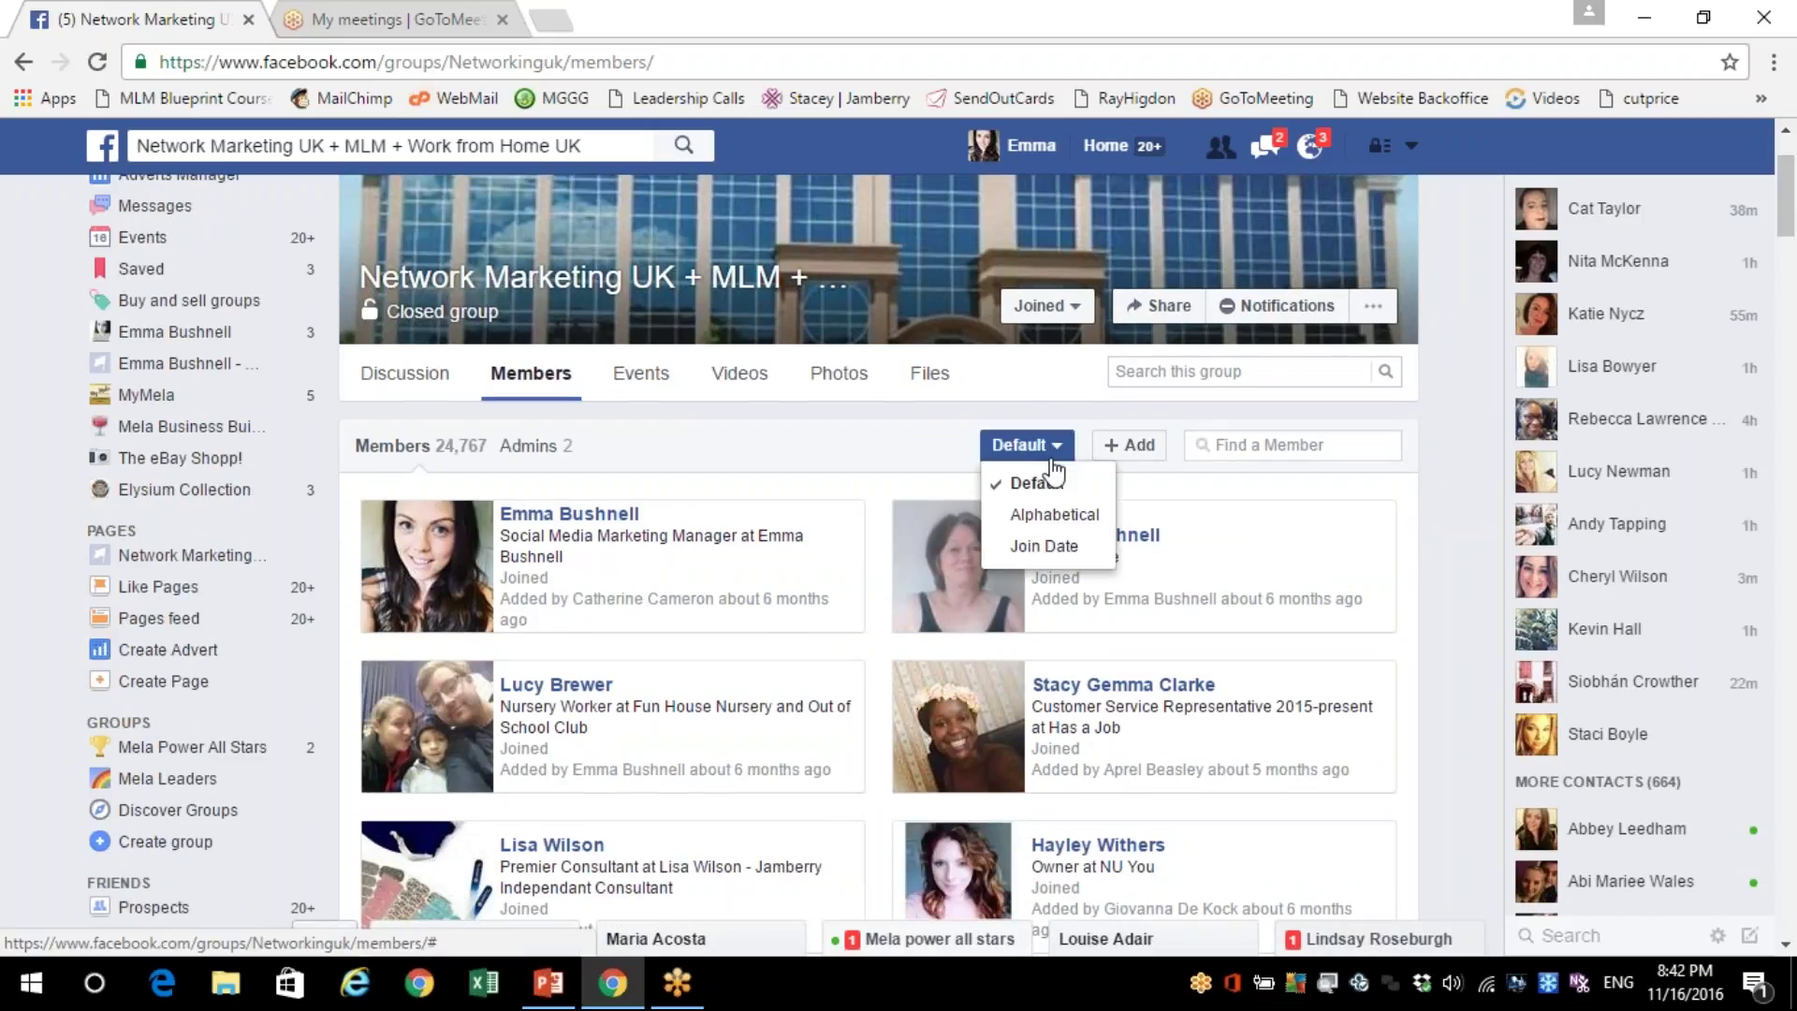
click(1060, 552)
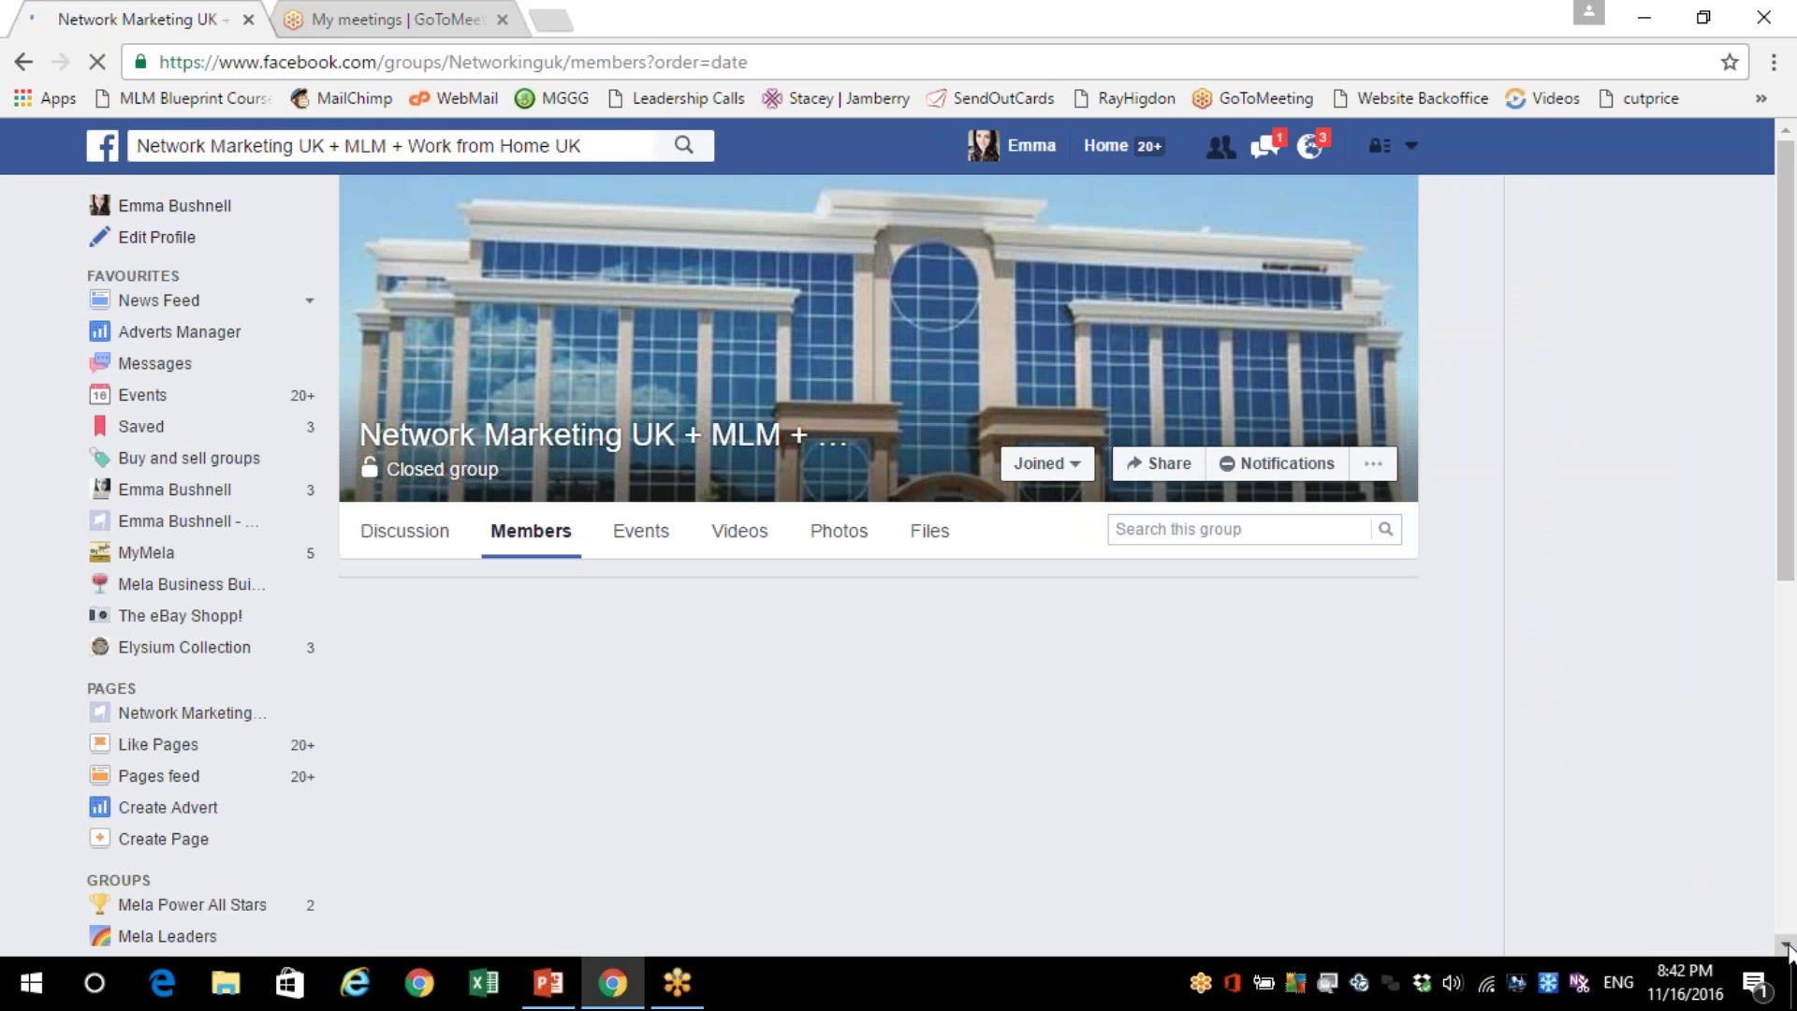
Browse the group's most recently joined members, checking their occupations and locations for potential prospects
click(1788, 948)
scroll(1787, 948, down, 2)
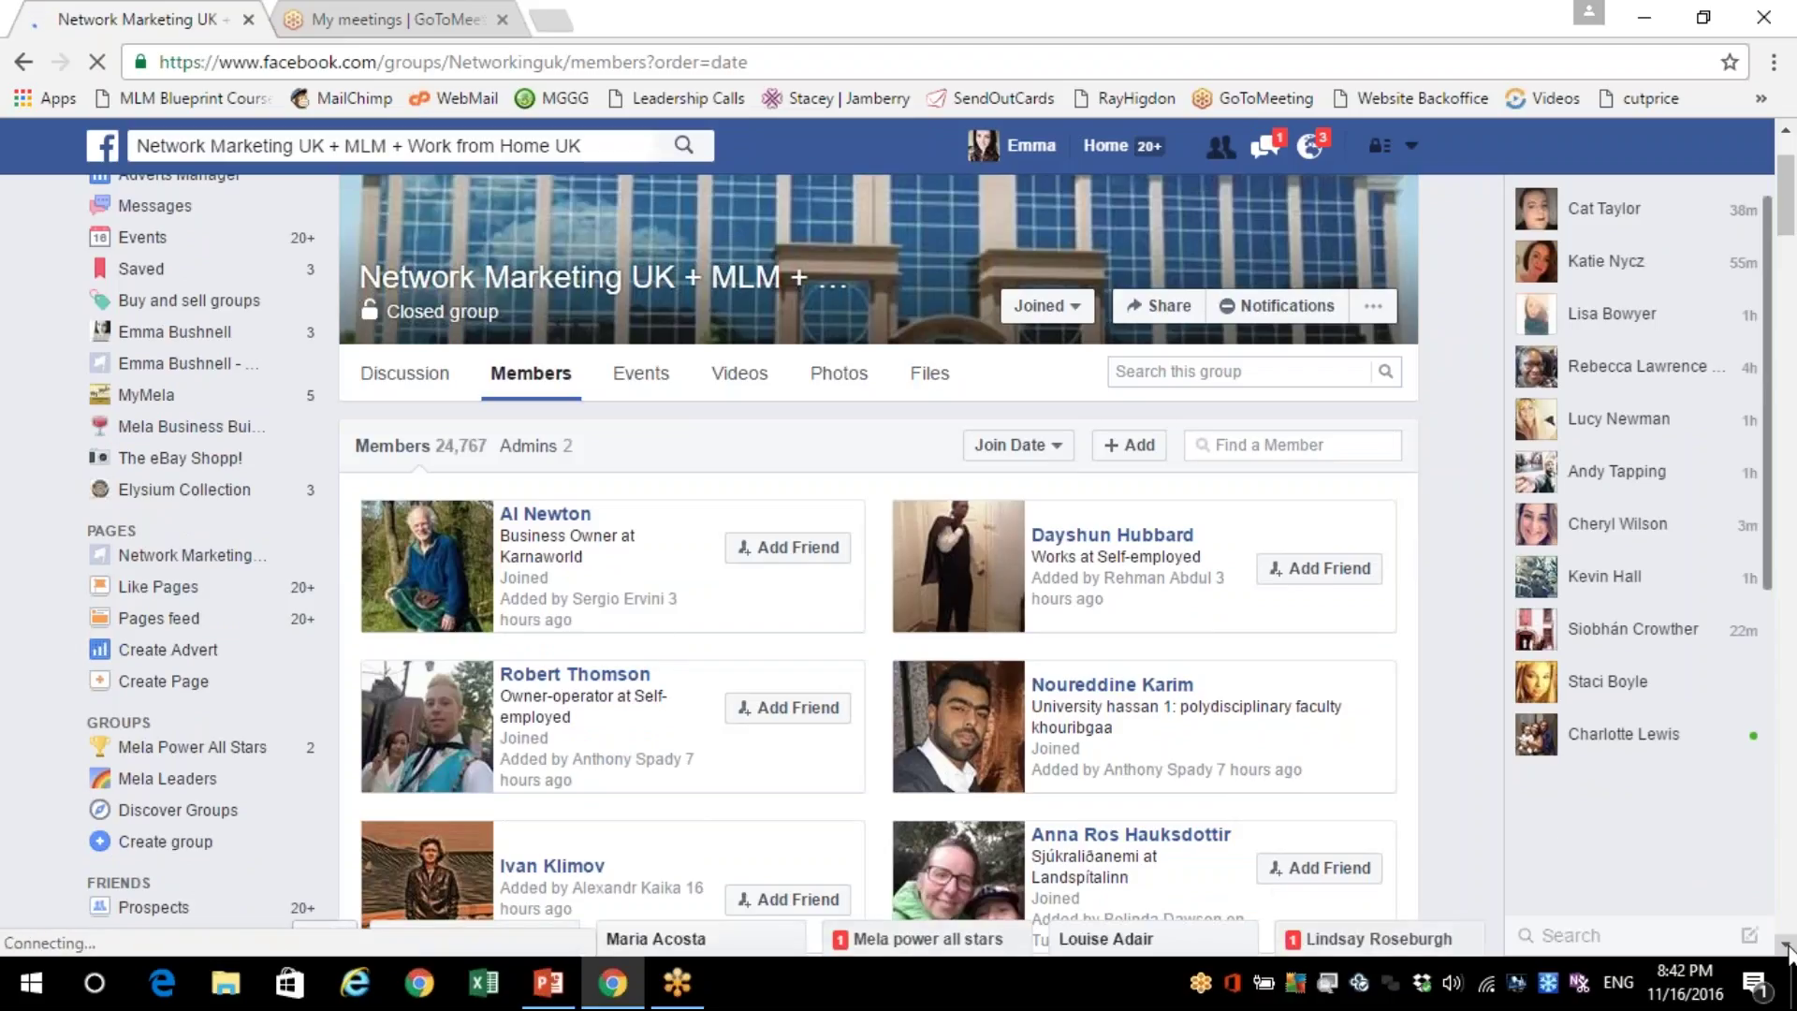
click(1788, 948)
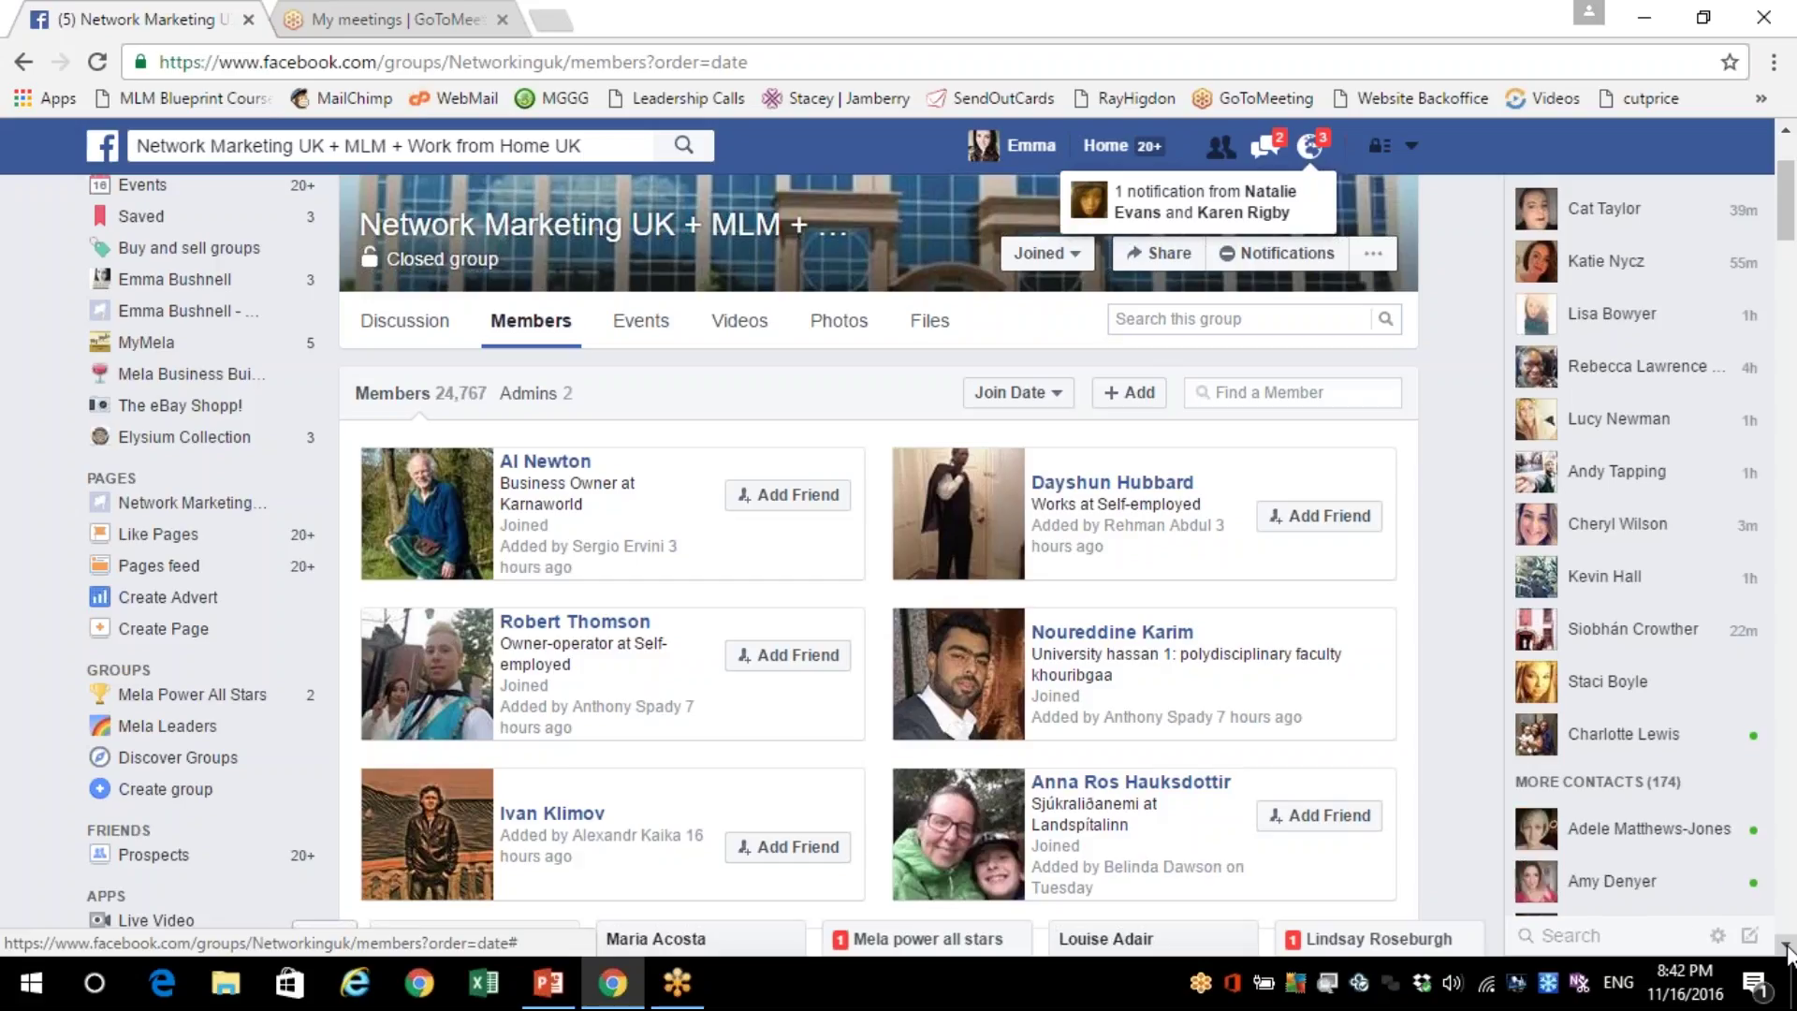
click(1788, 948)
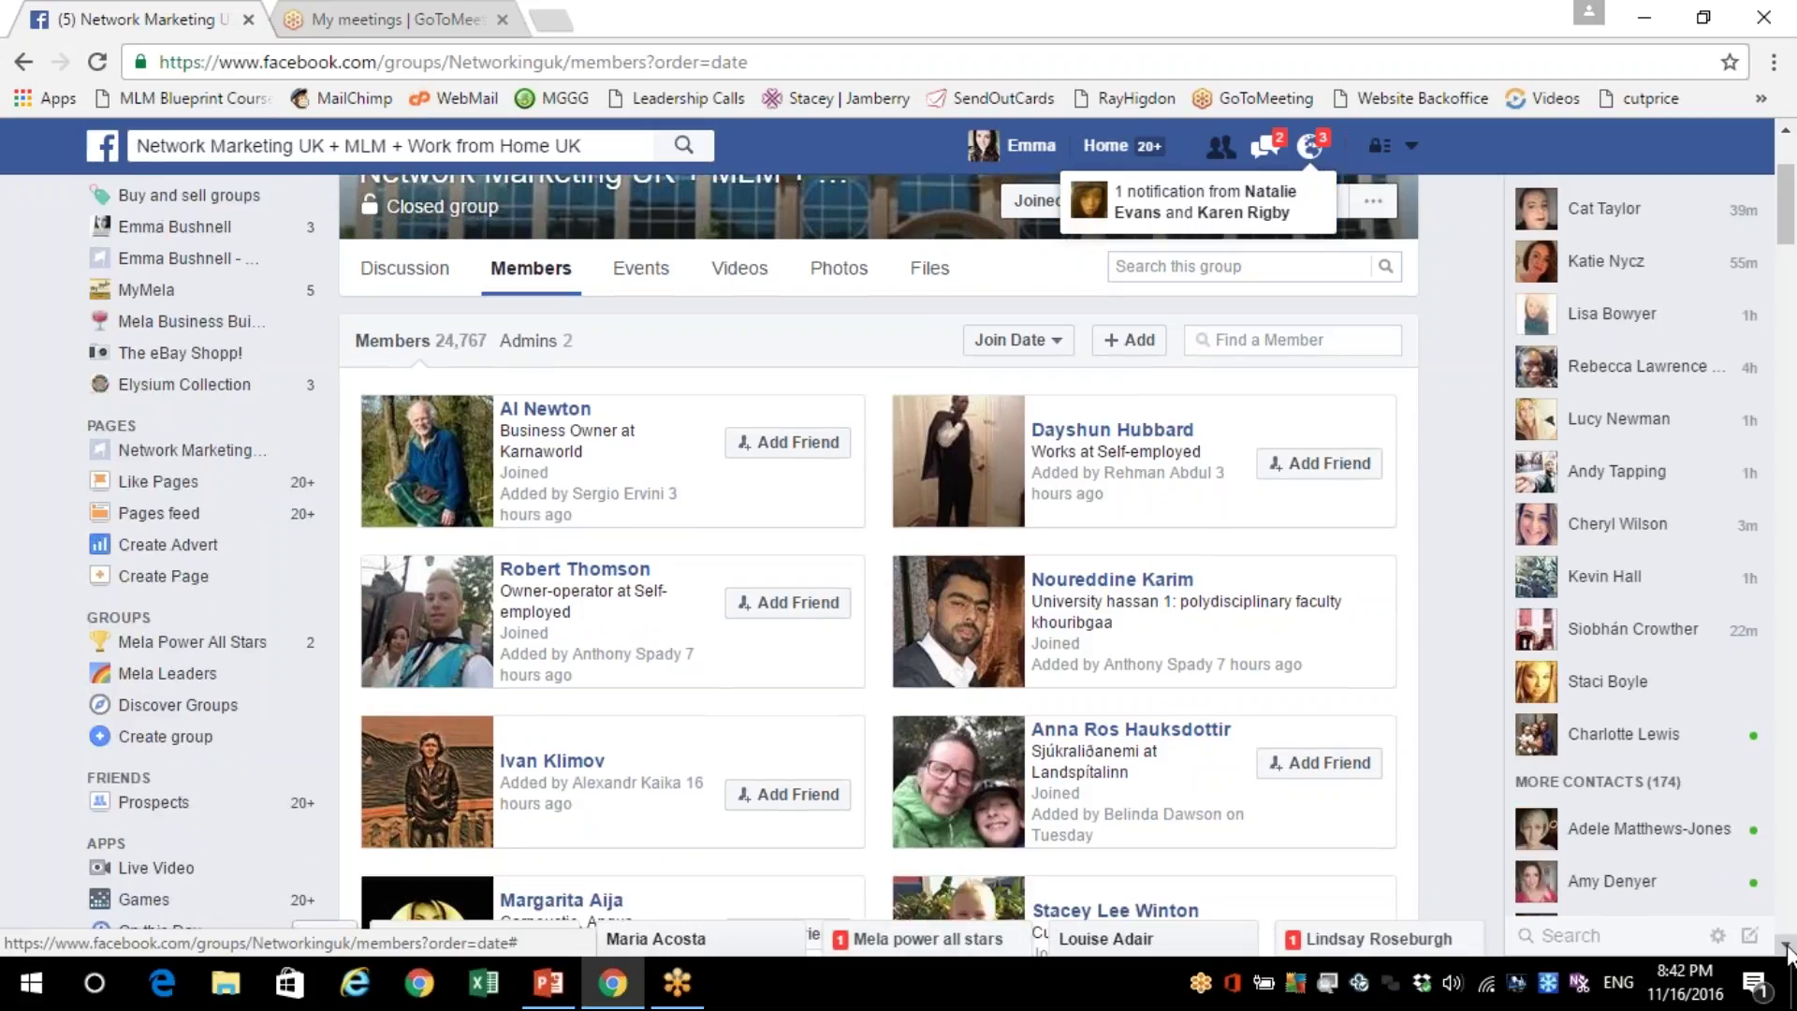
click(1788, 948)
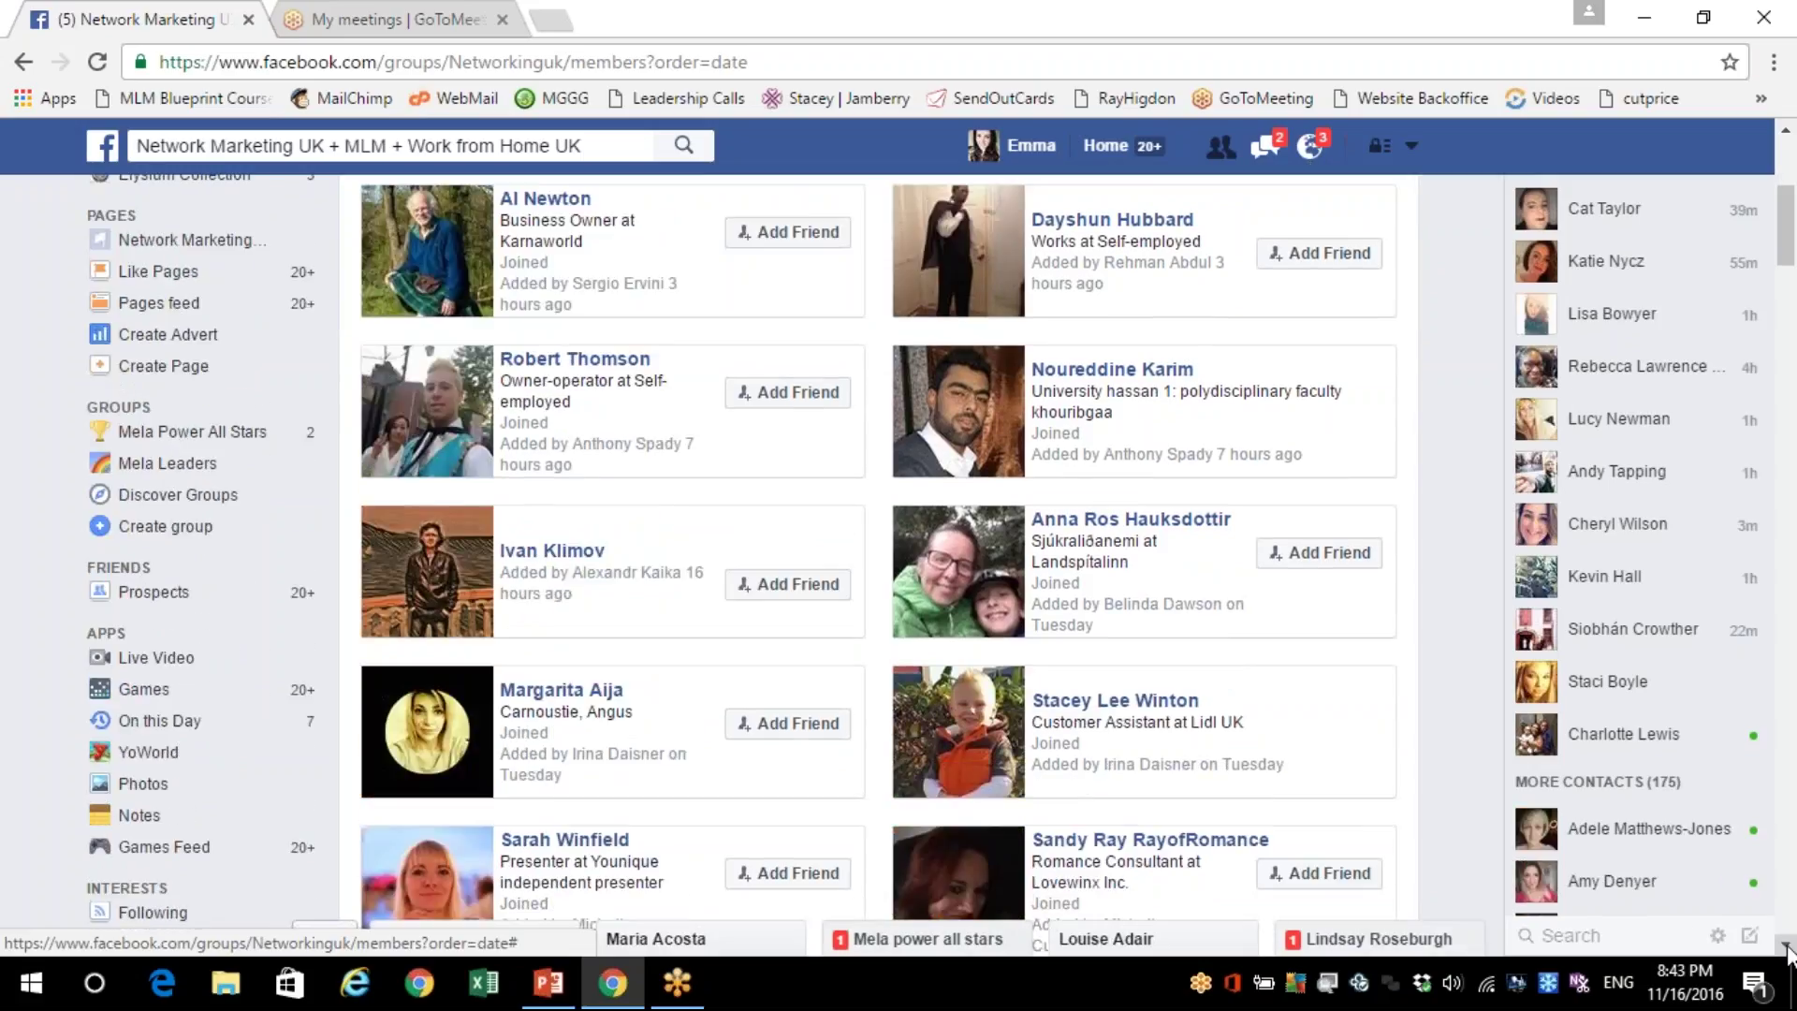
click(1787, 948)
click(1788, 948)
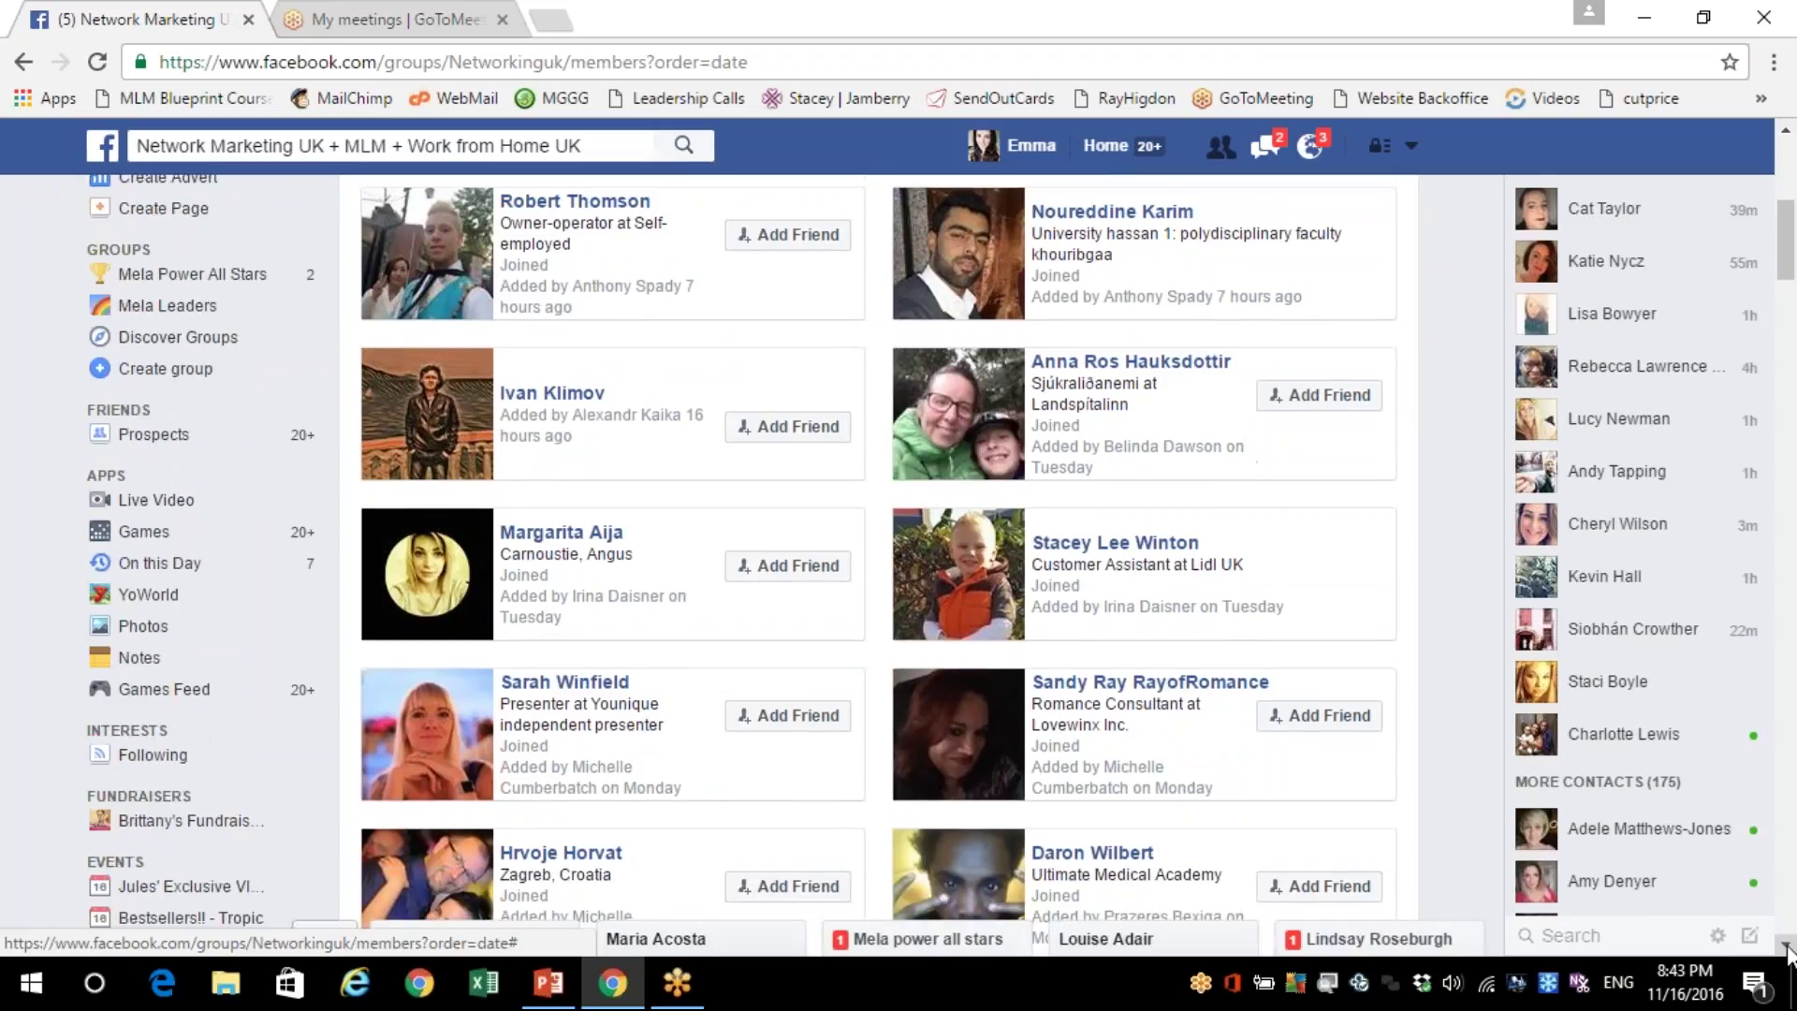
click(1788, 948)
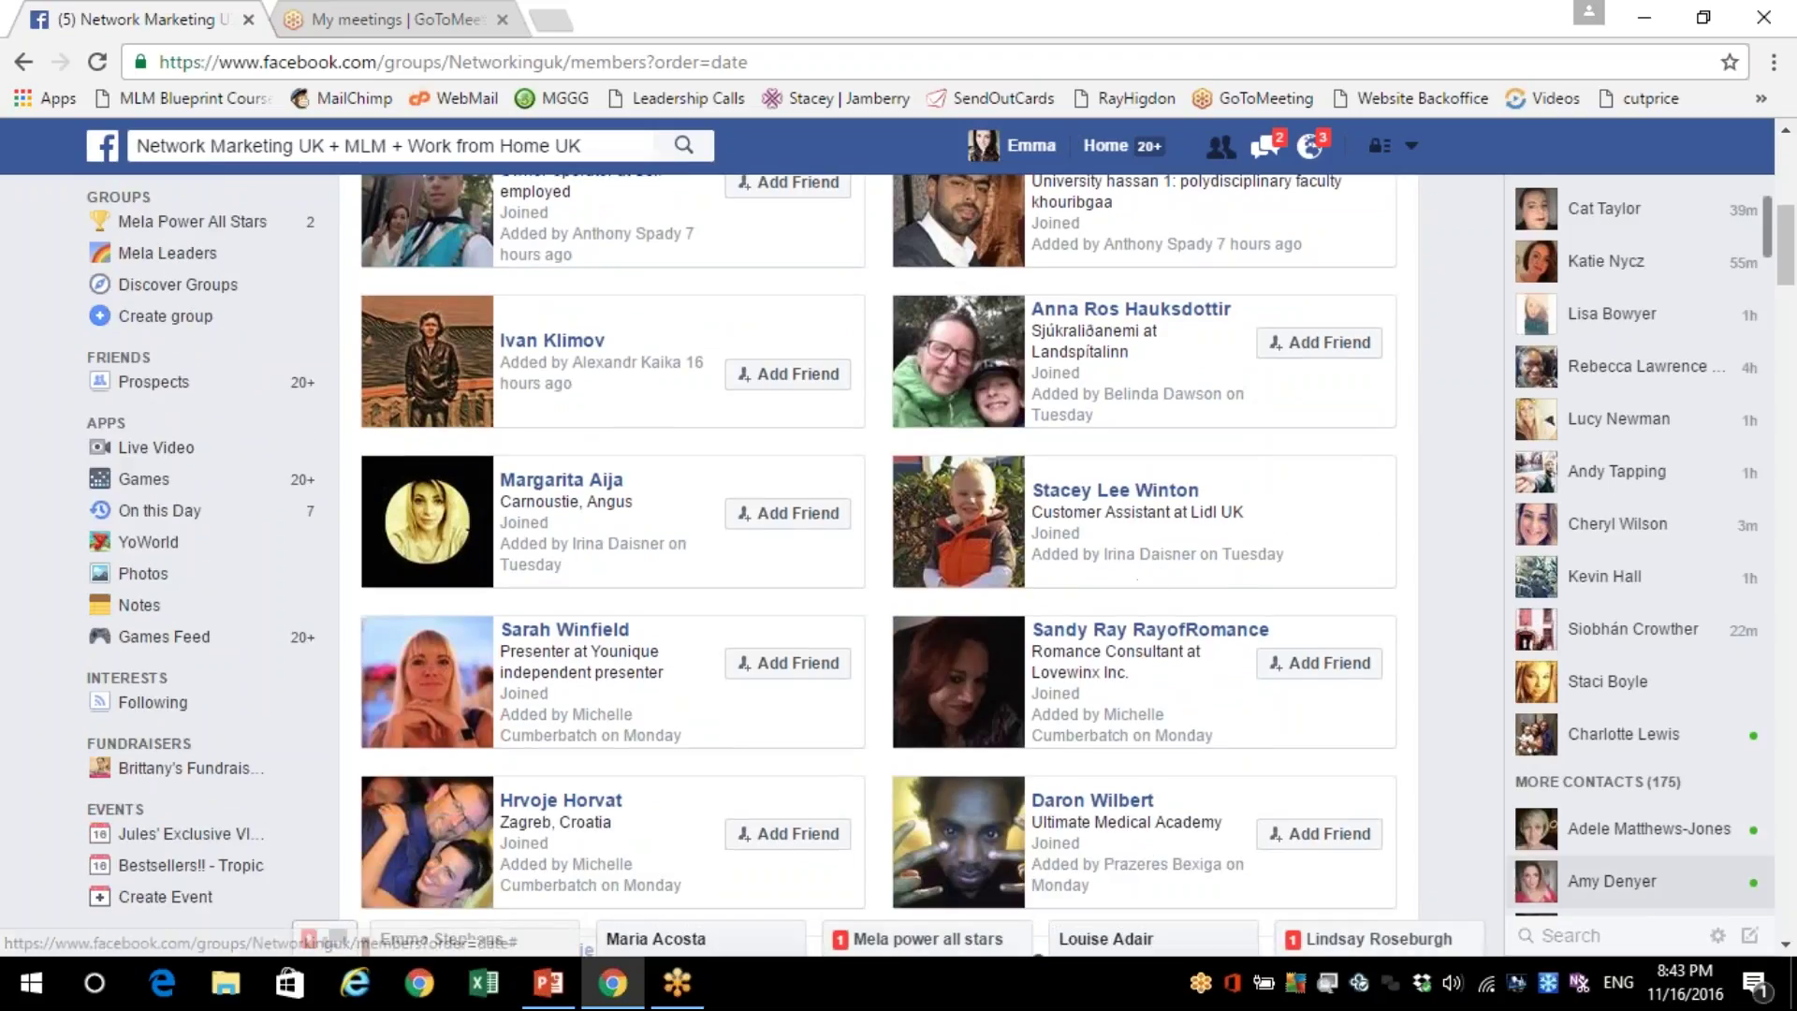
click(1788, 949)
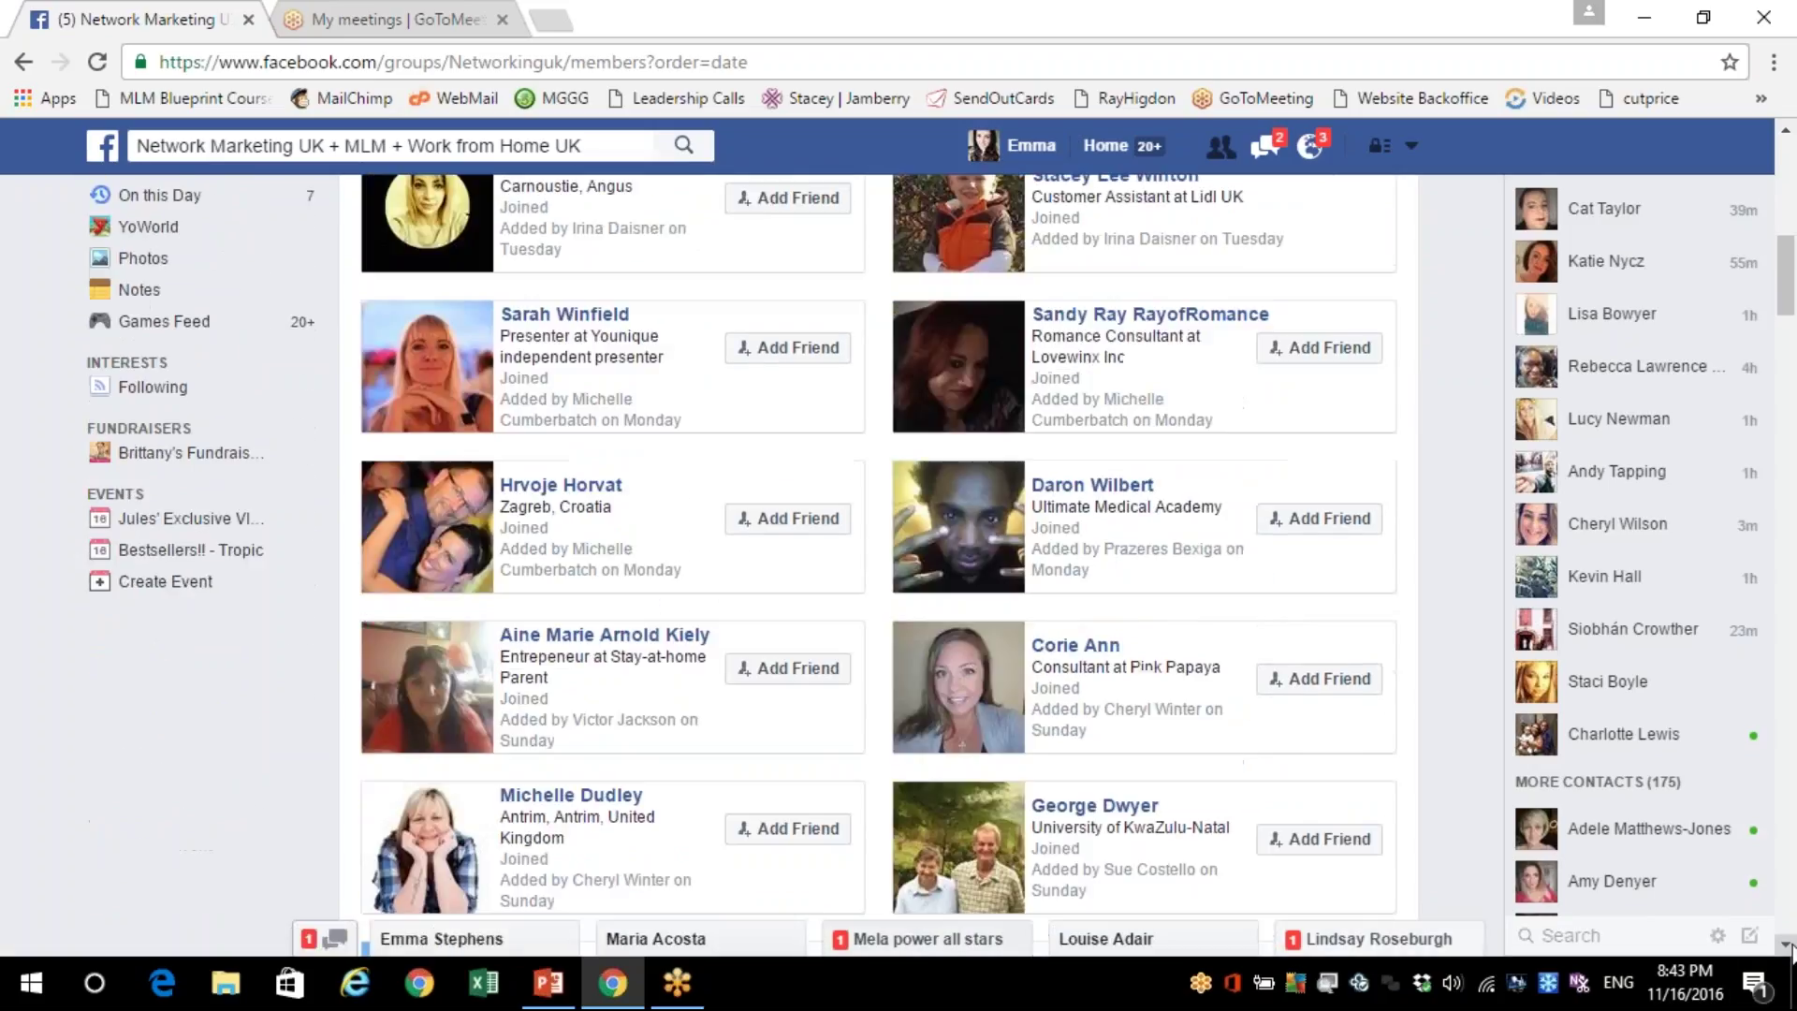
click(1788, 948)
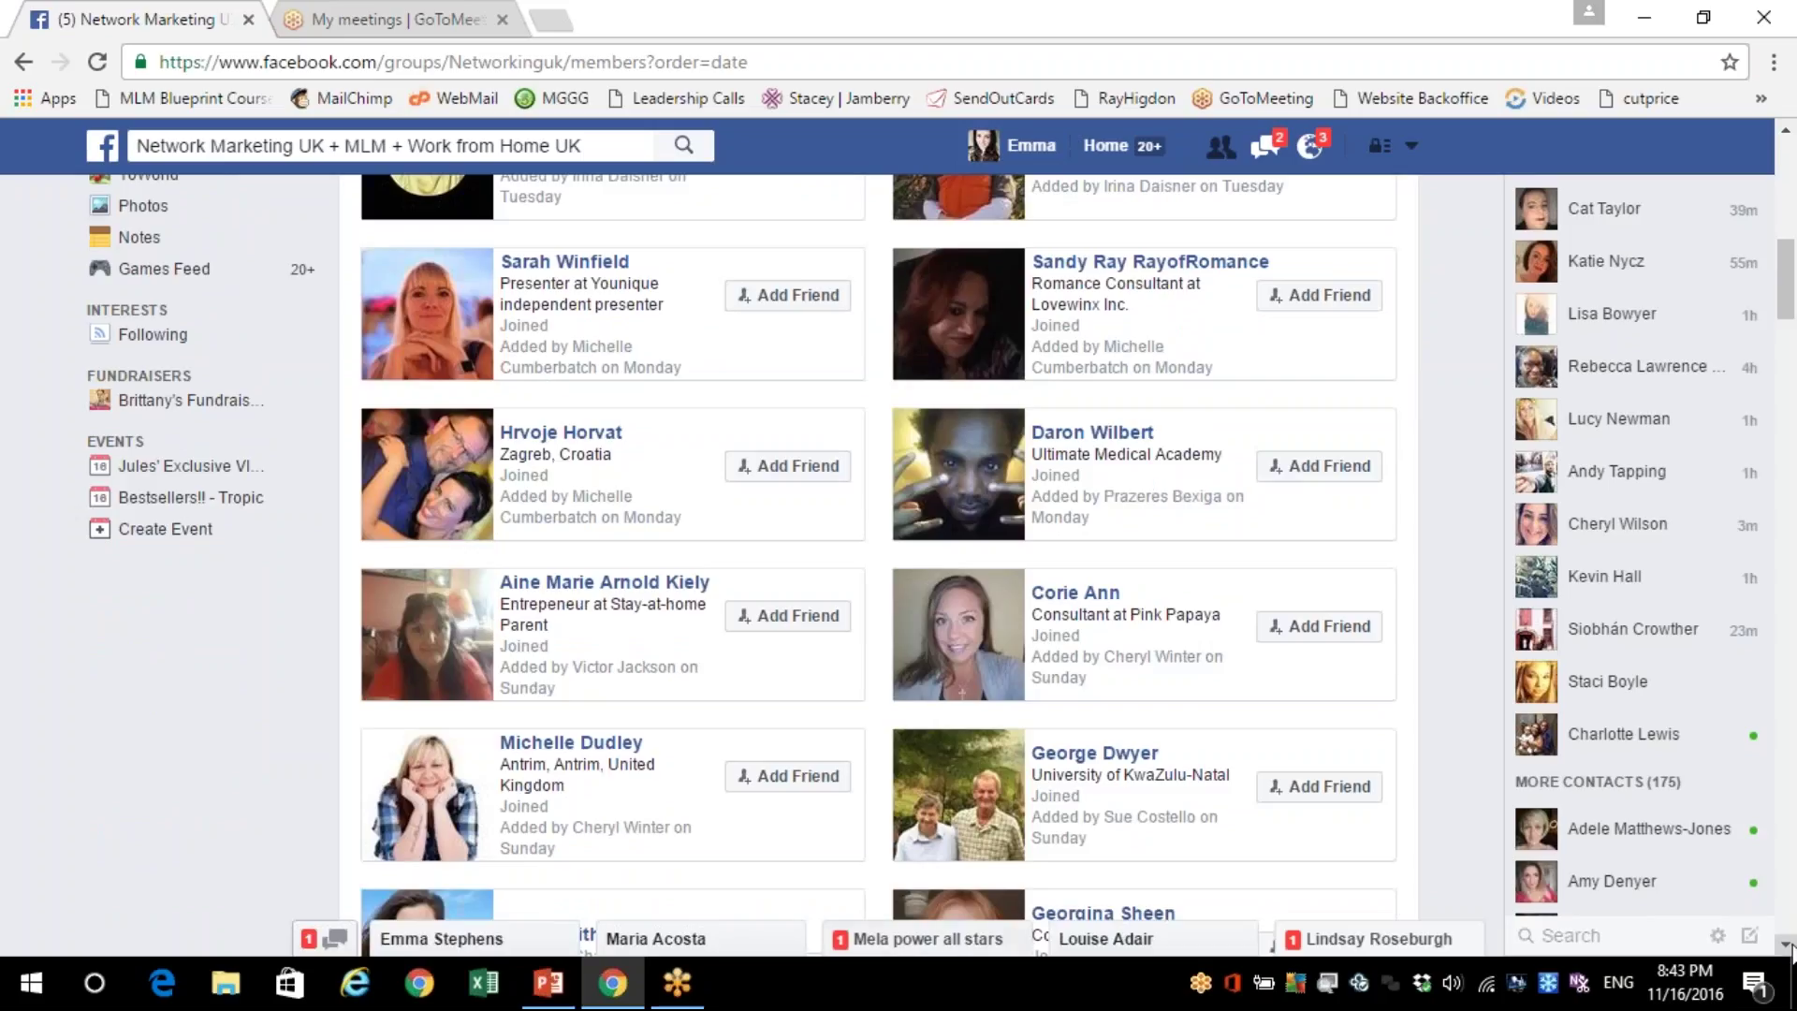
click(1787, 948)
click(1788, 949)
click(1787, 948)
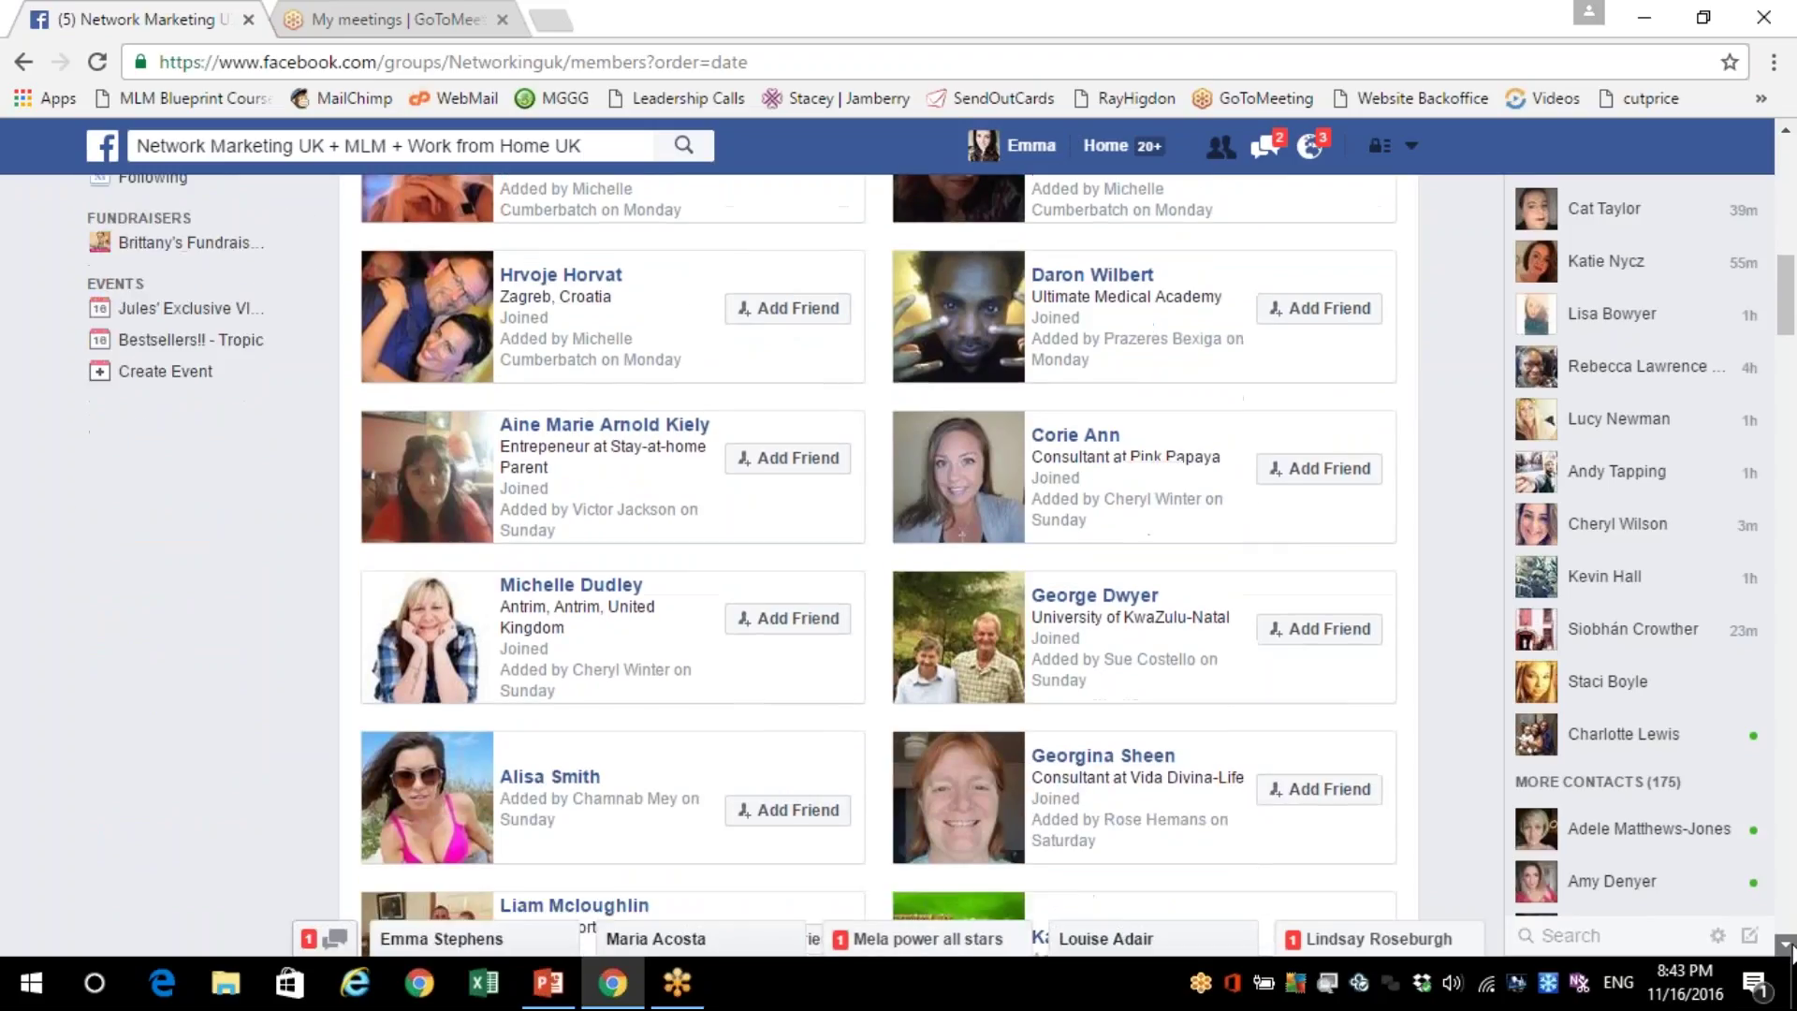
click(1788, 948)
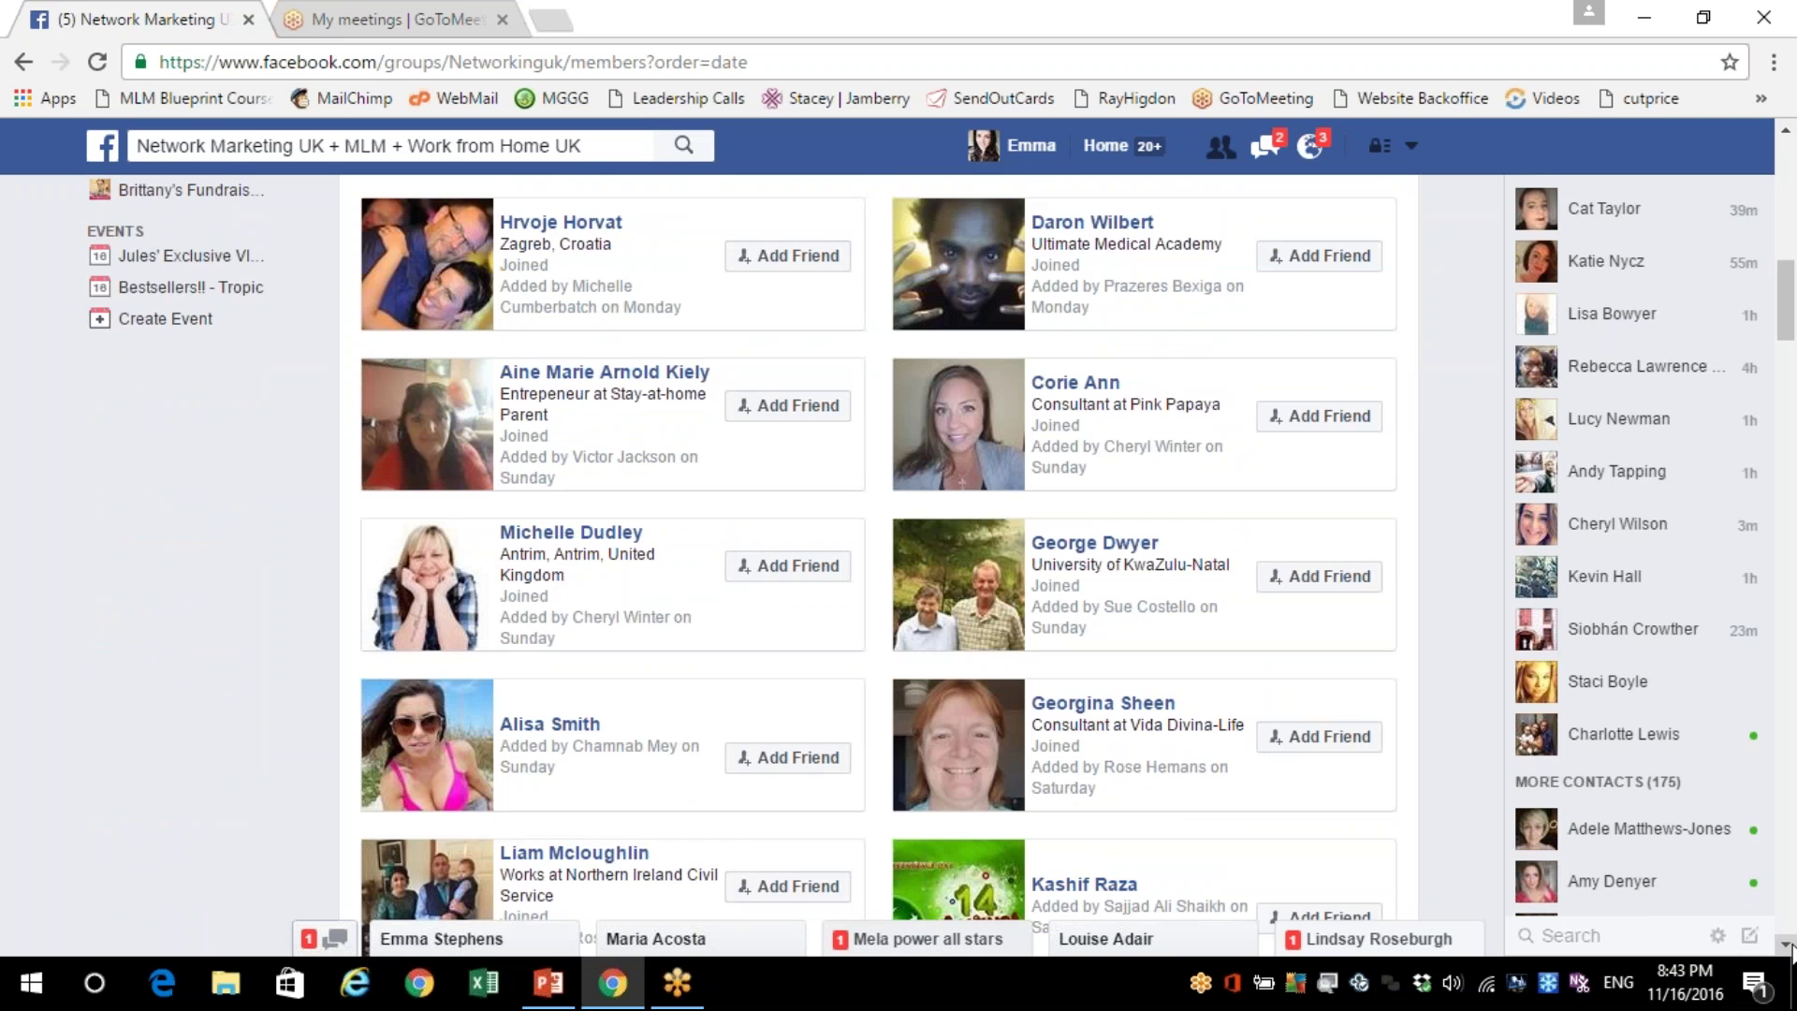
drag(1788, 948, 1787, 948)
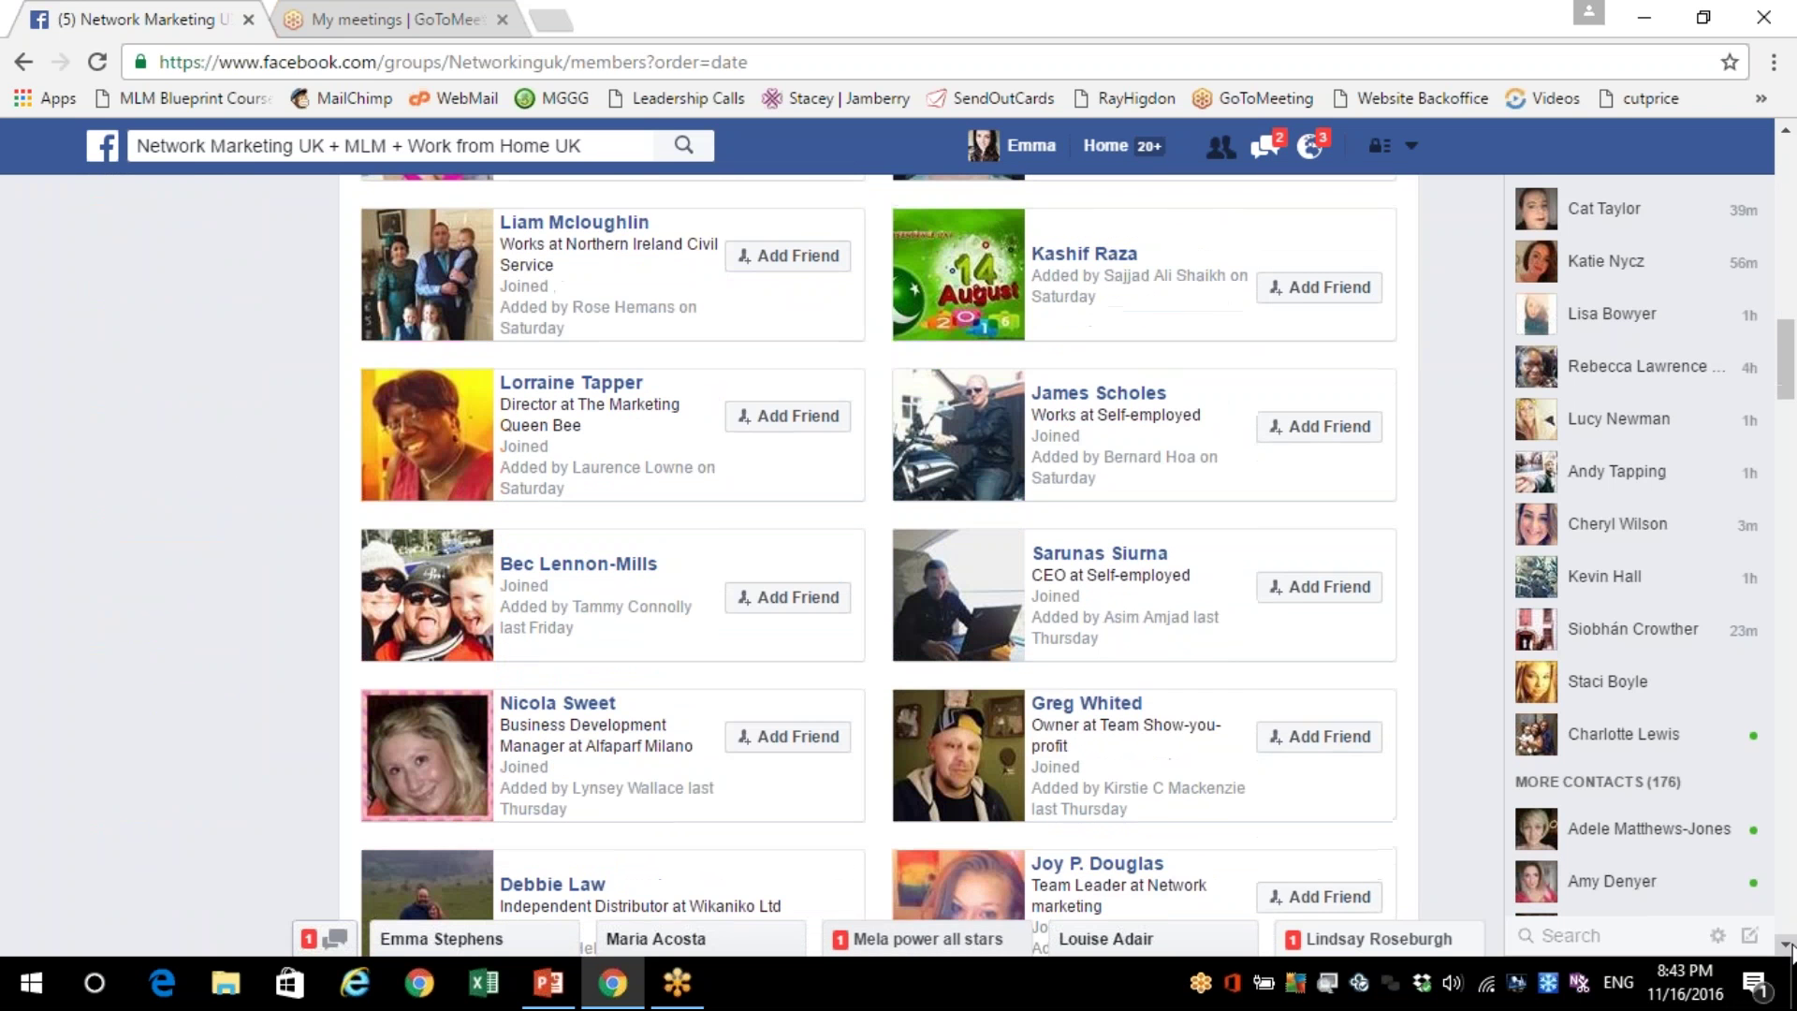
click(1788, 948)
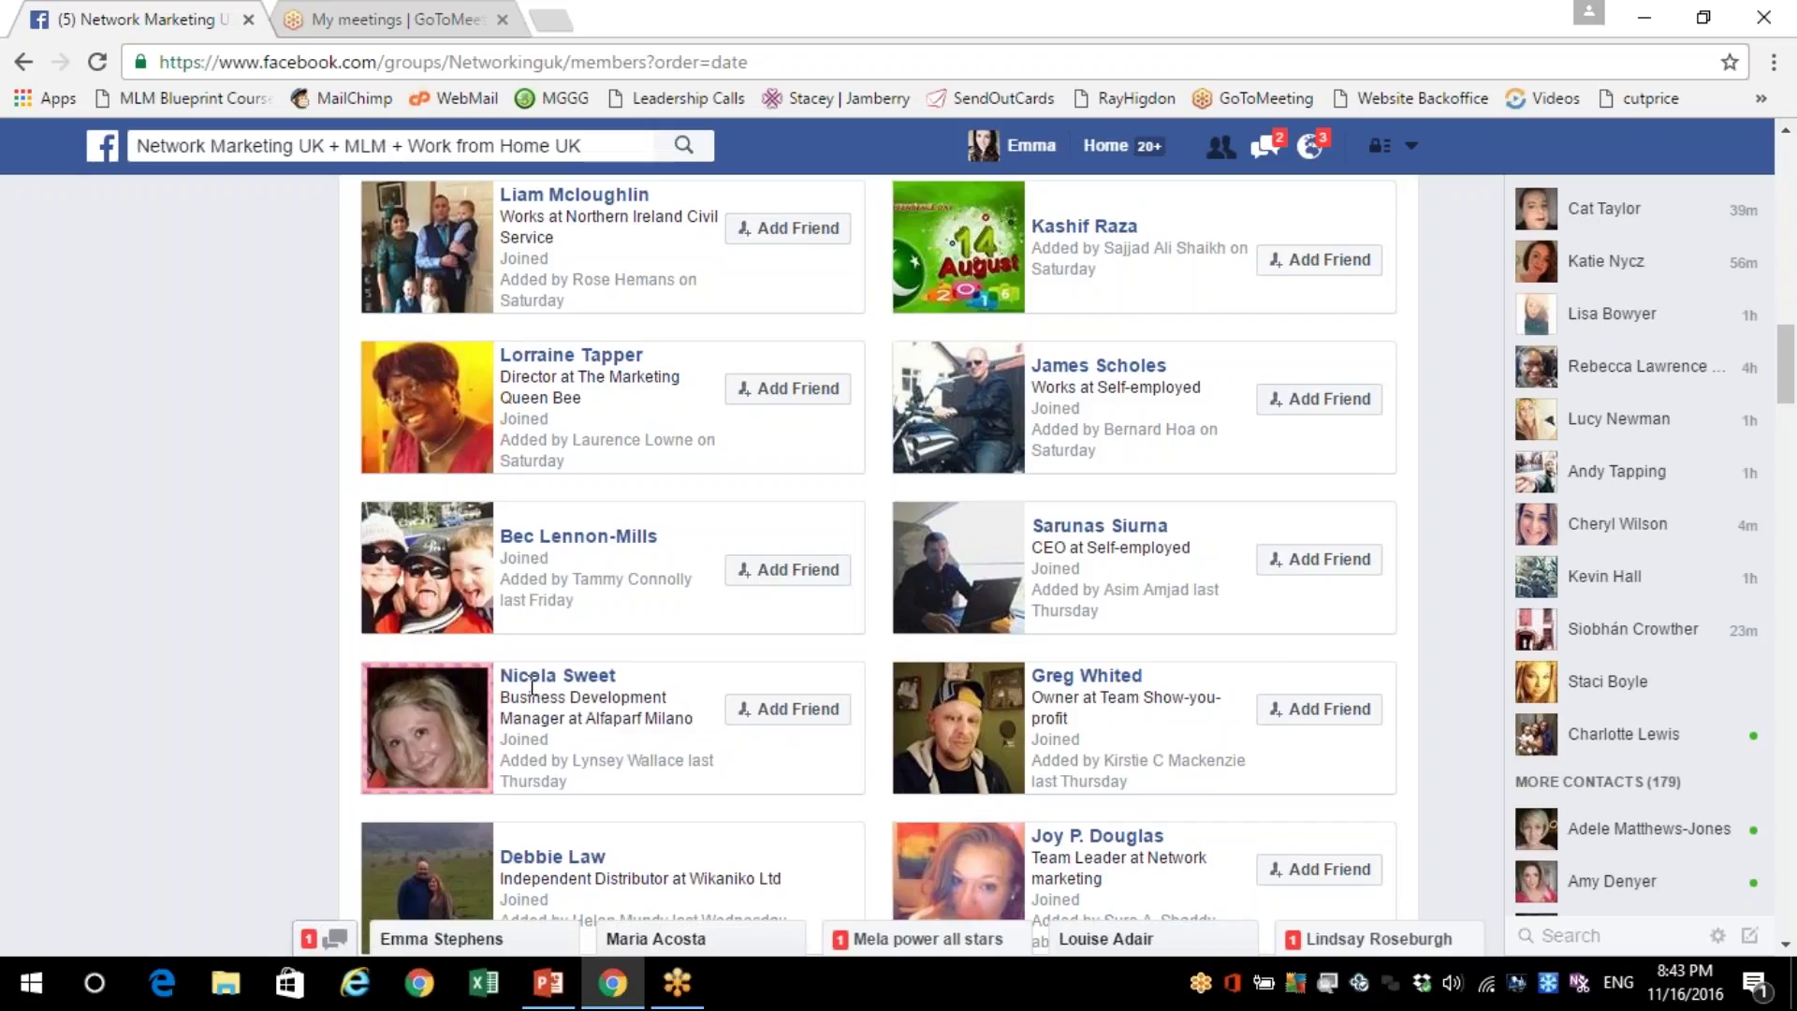
Search Facebook for "the slight edge" and open the most-liked book page, The Slight Edge
mouse_move(555, 1000)
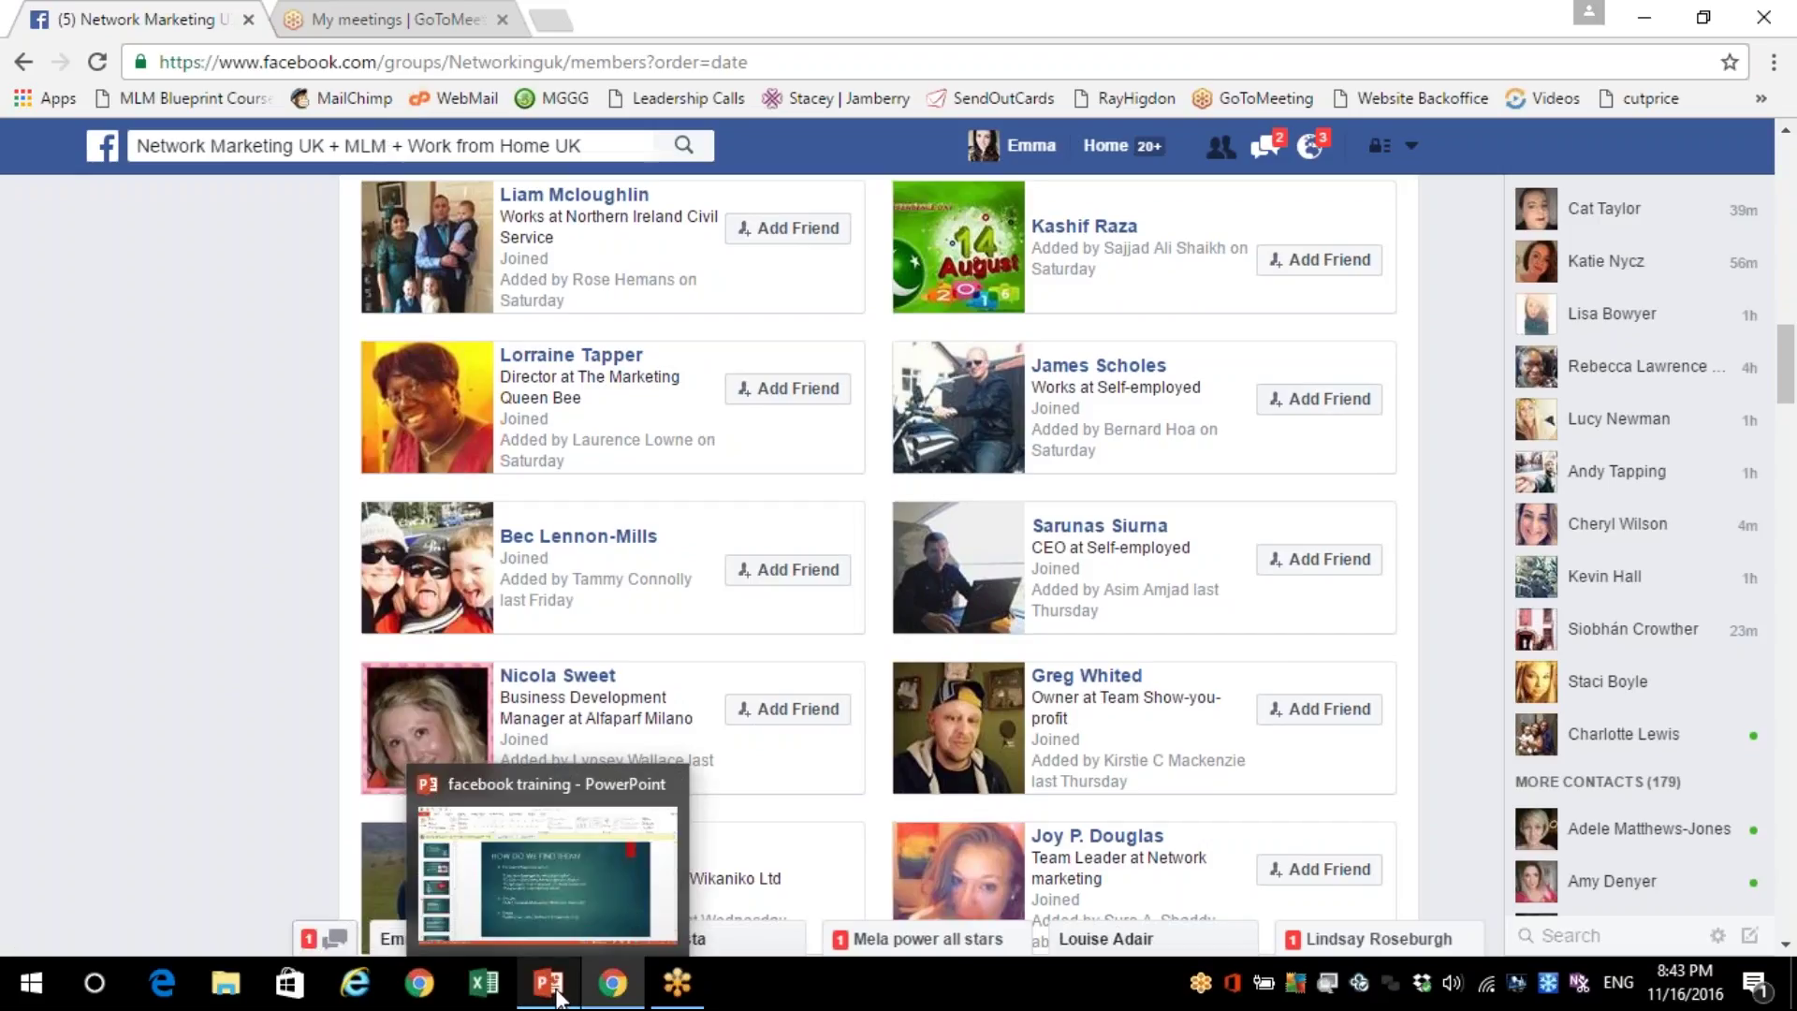
click(476, 150)
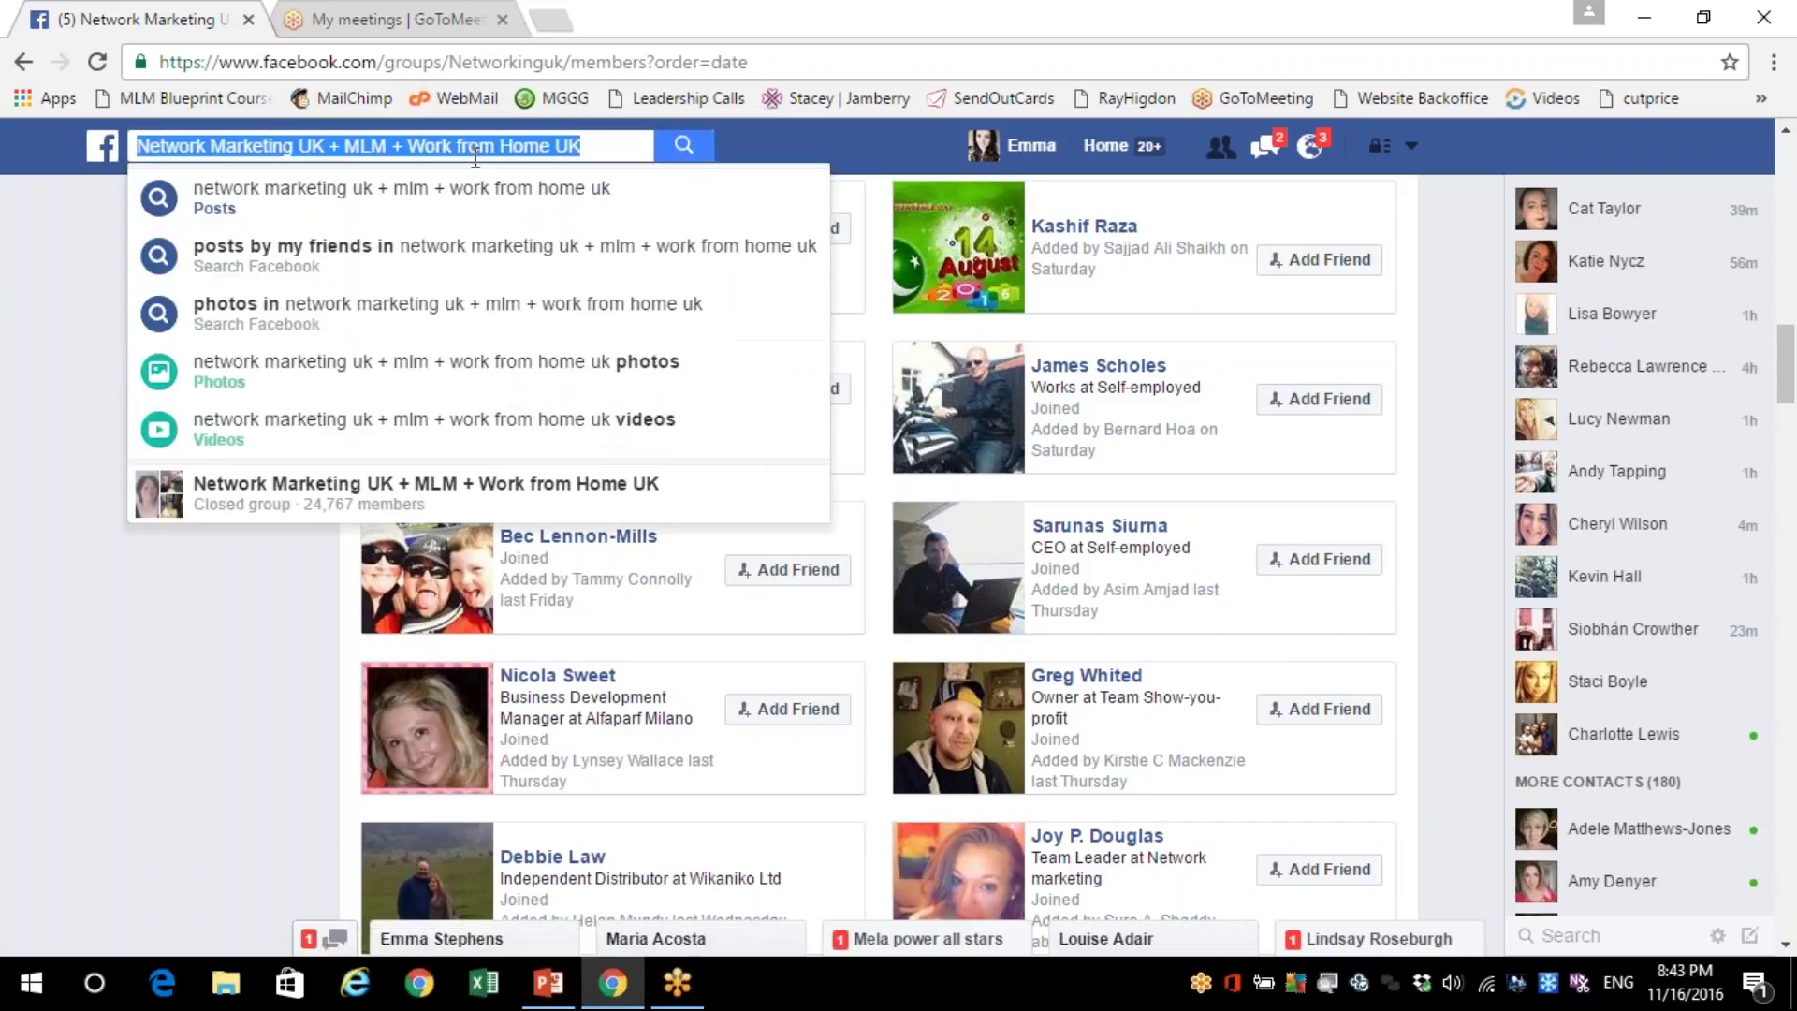
text(the slight)
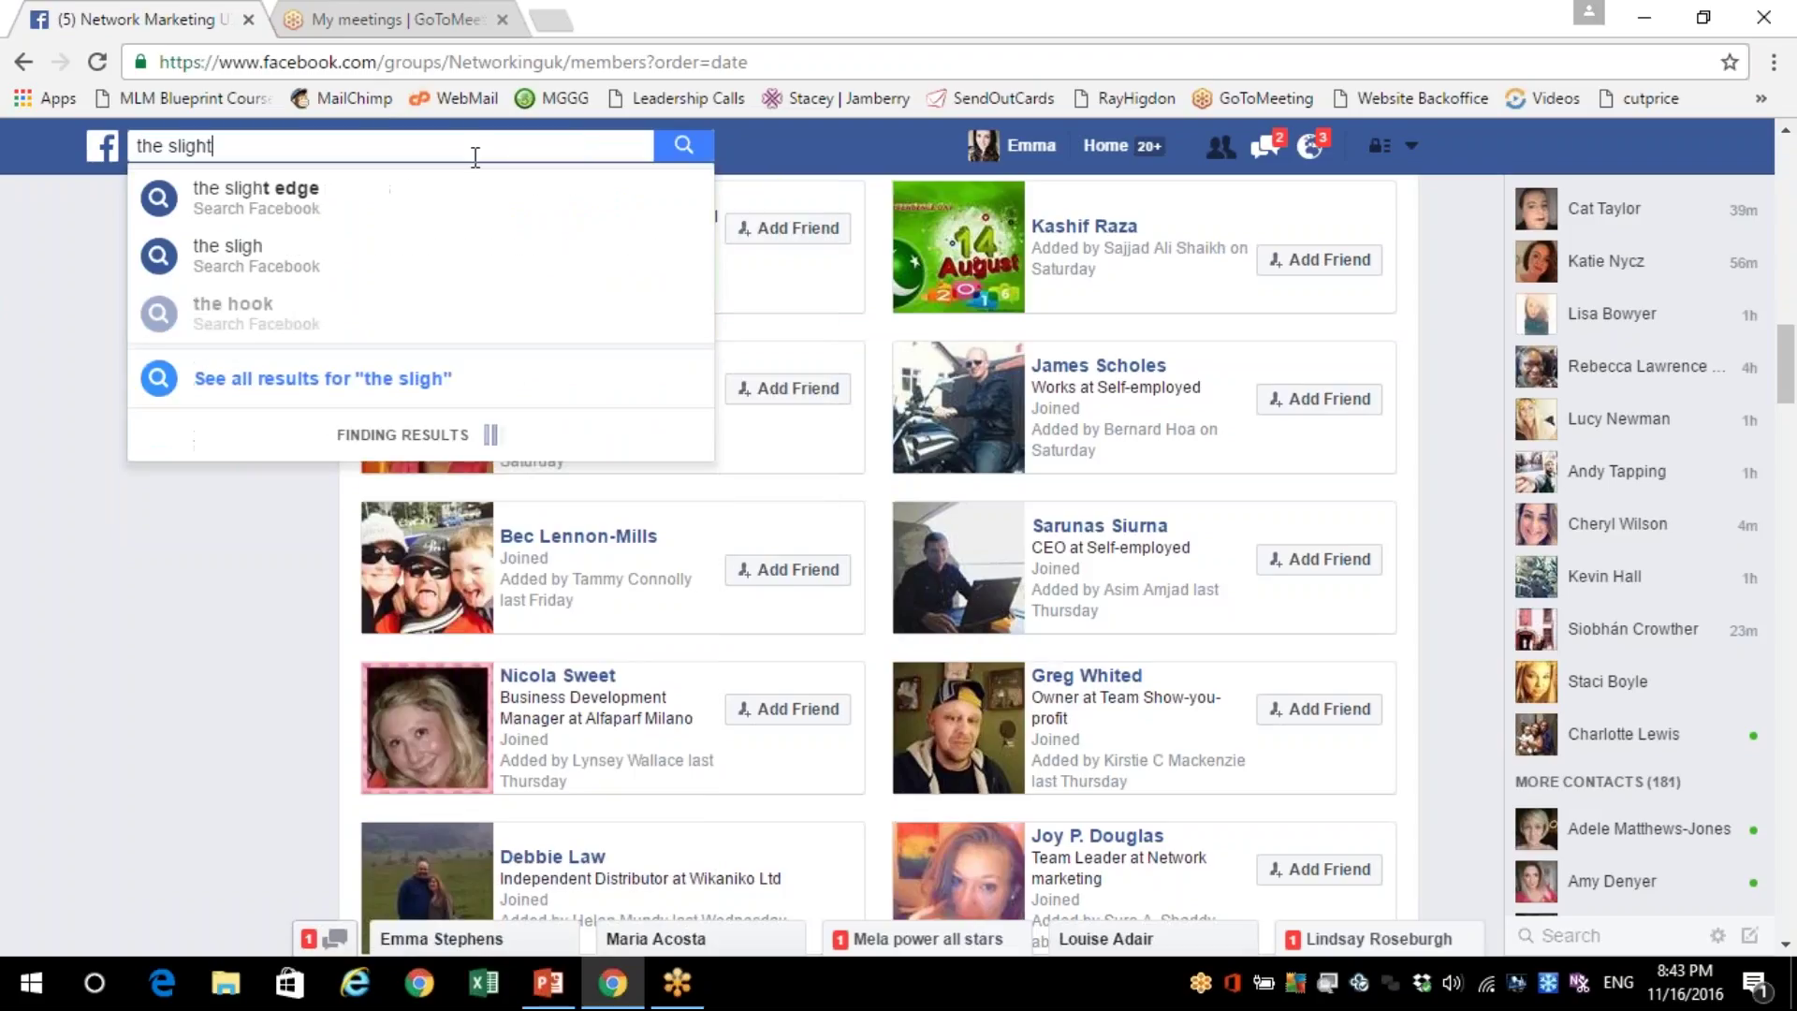
text( edge)
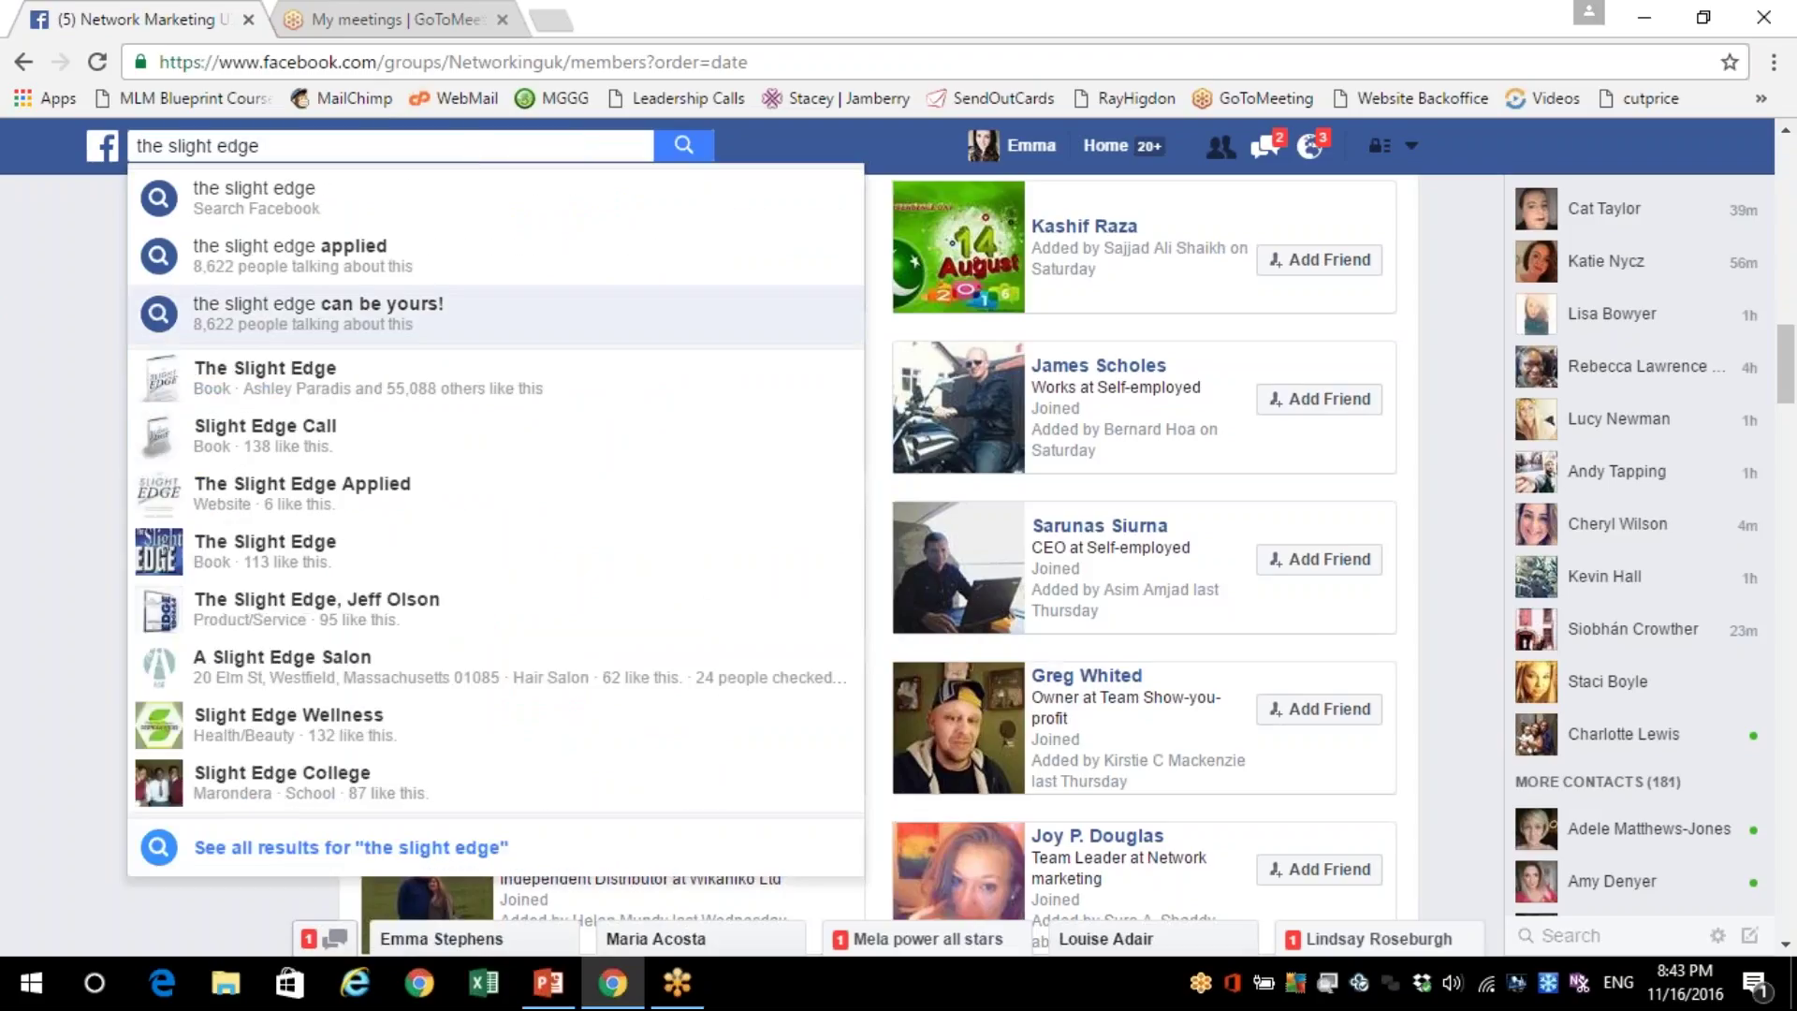
click(423, 381)
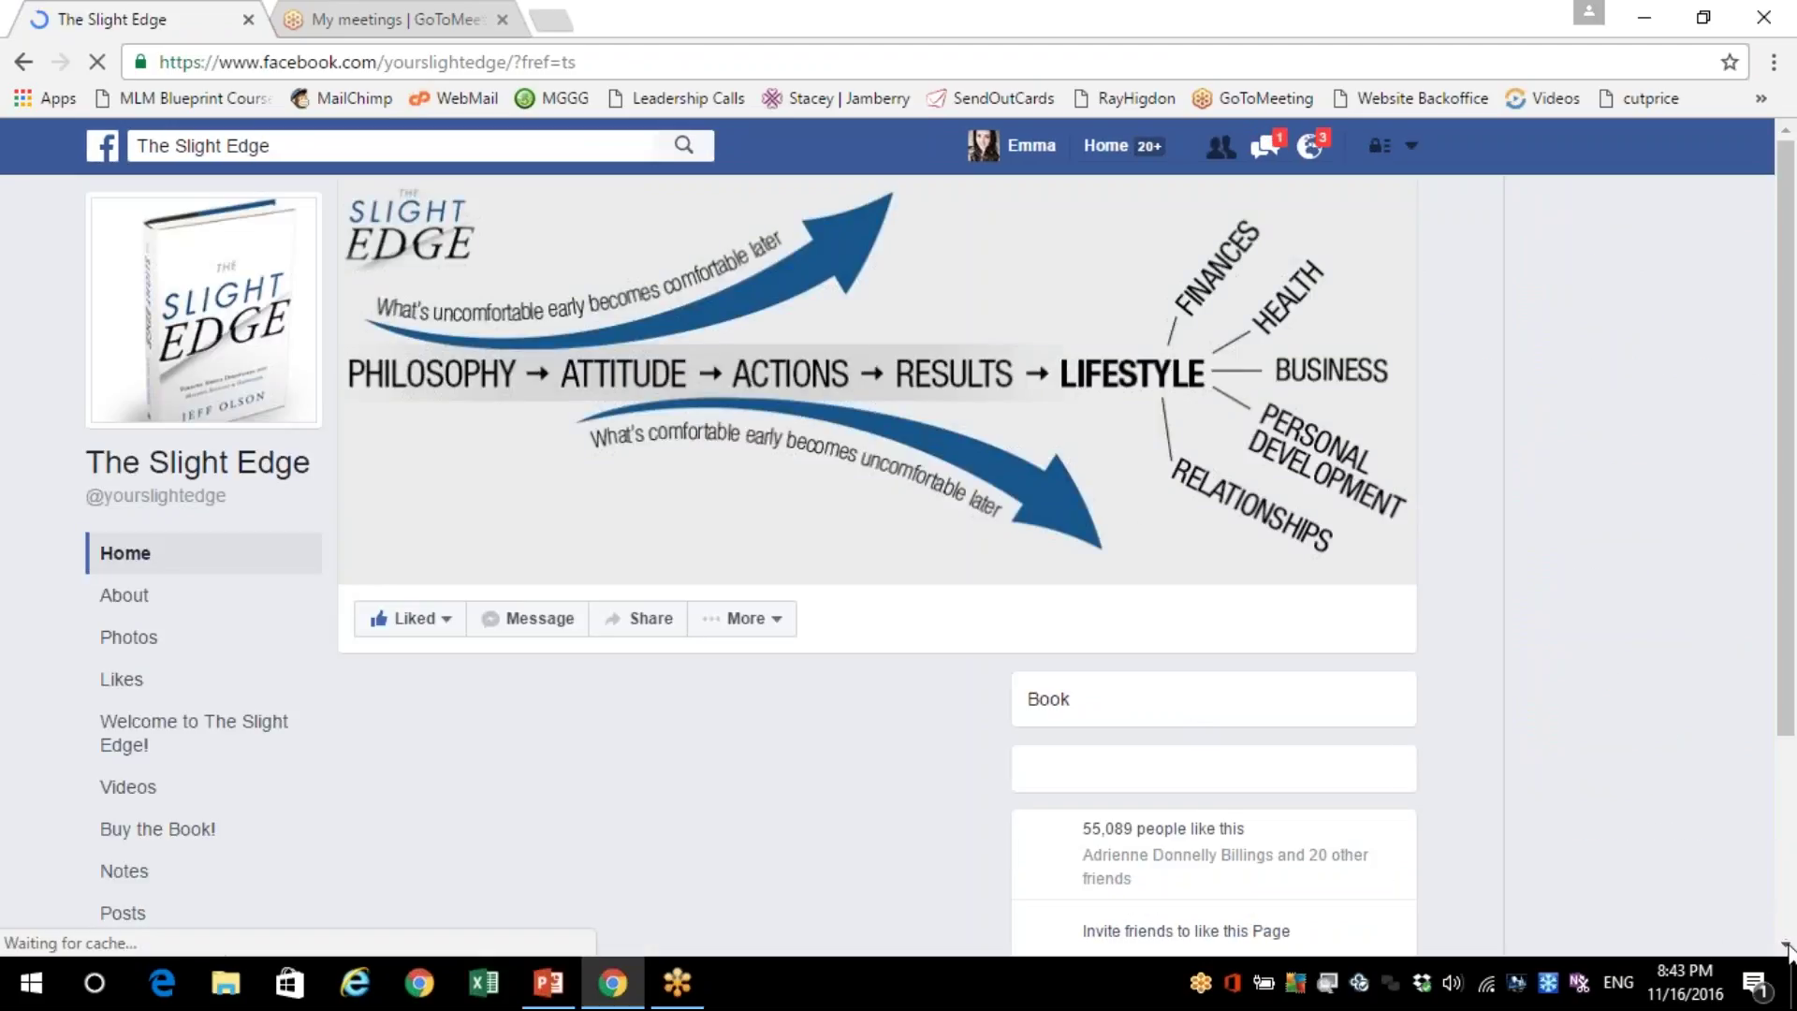
Open the list of people who reacted to the page's 4 November post about the weekend reading list
scroll(1787, 947, down, 1)
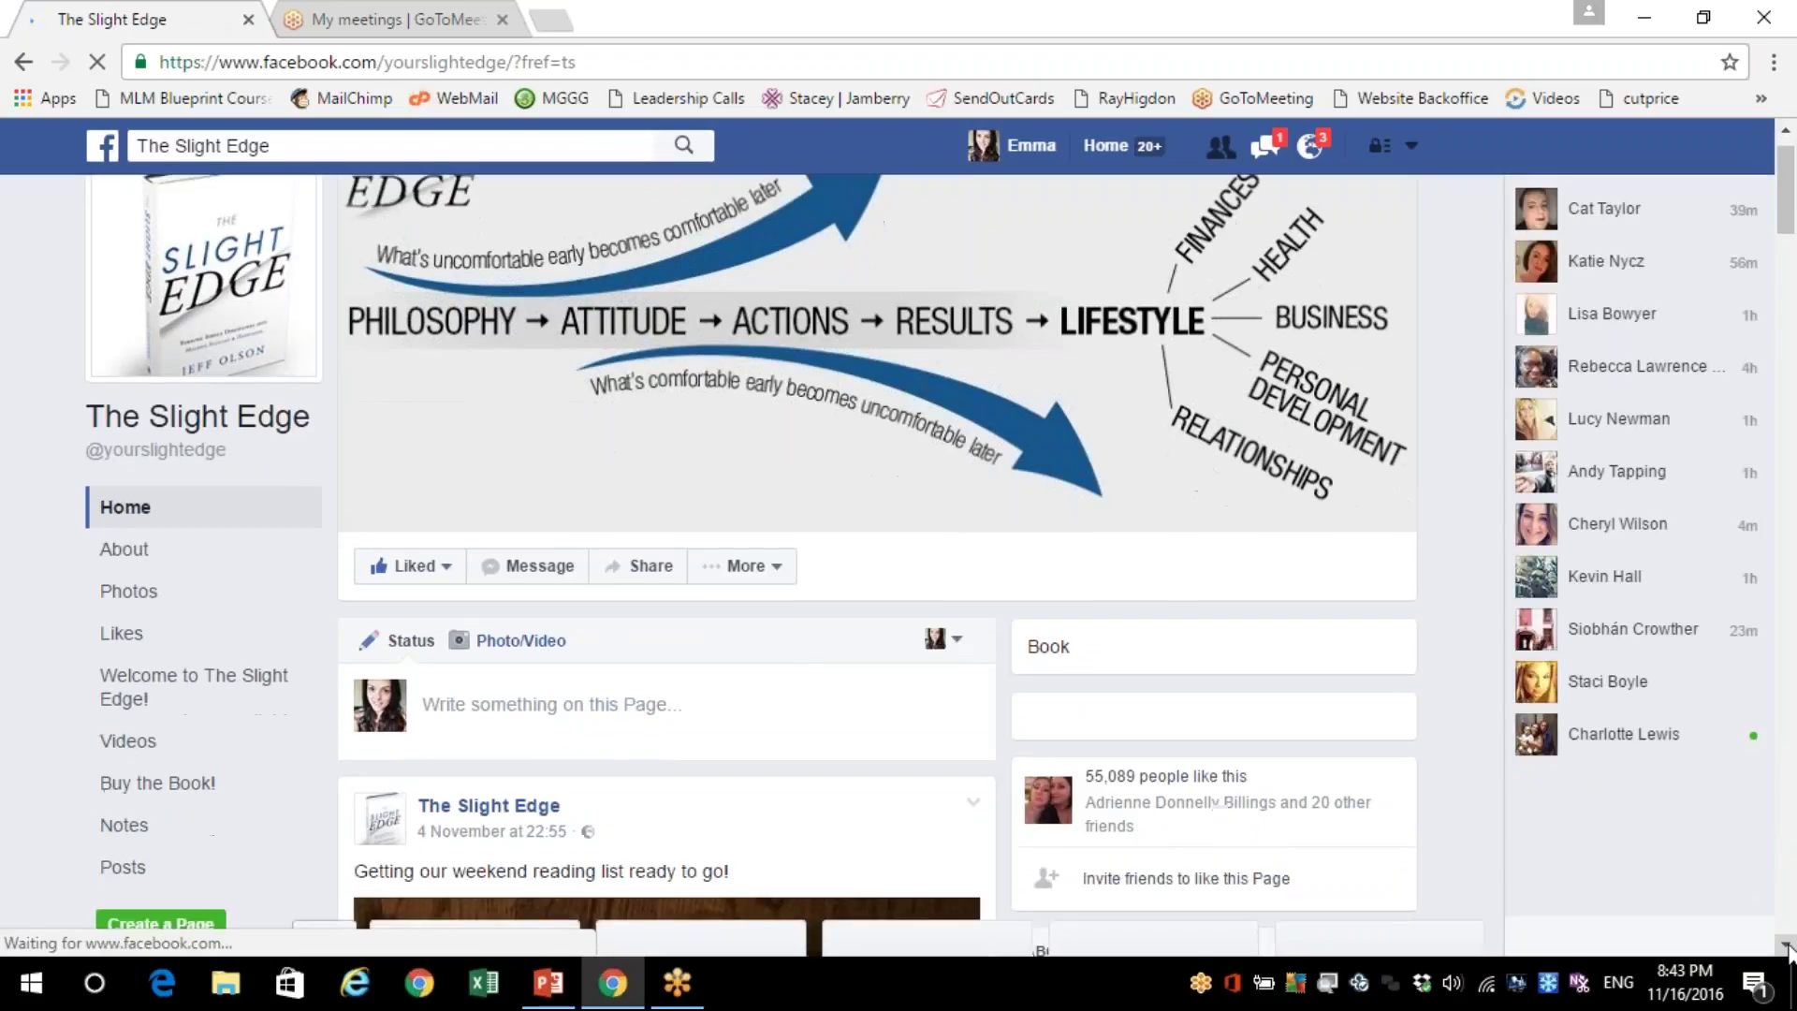
scroll(1787, 948, down, 1)
click(1788, 948)
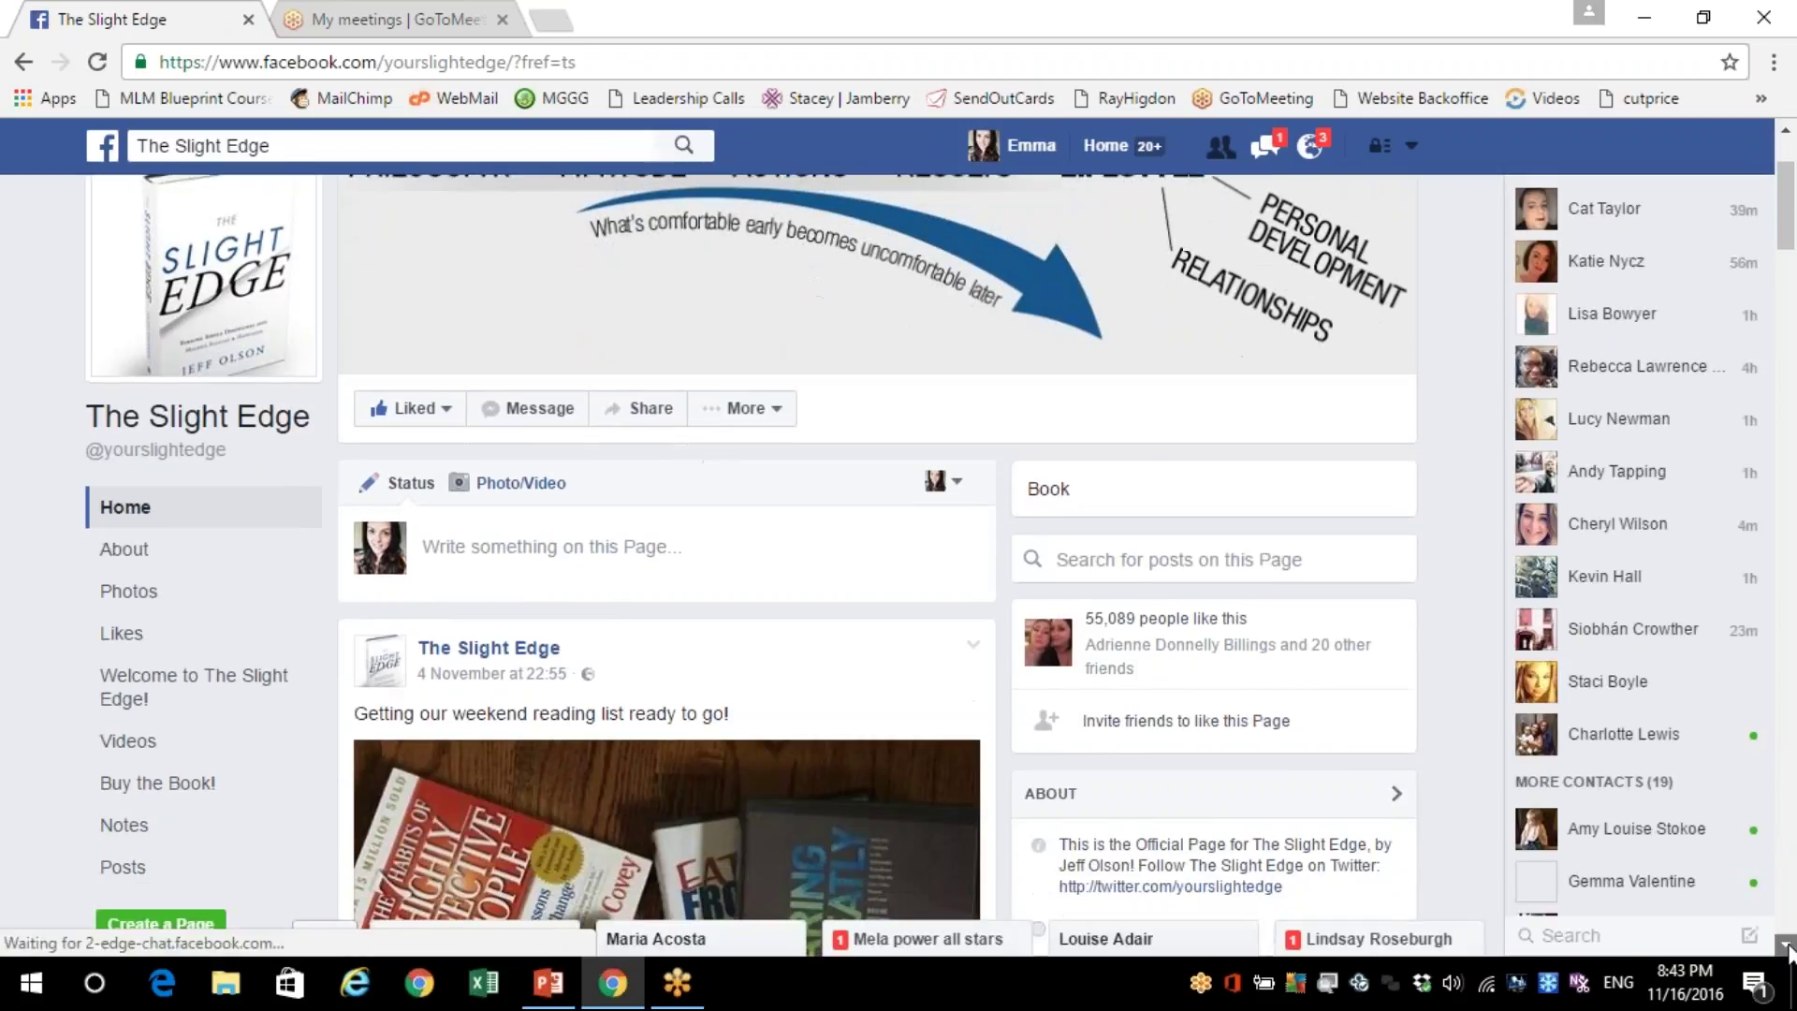
click(1788, 947)
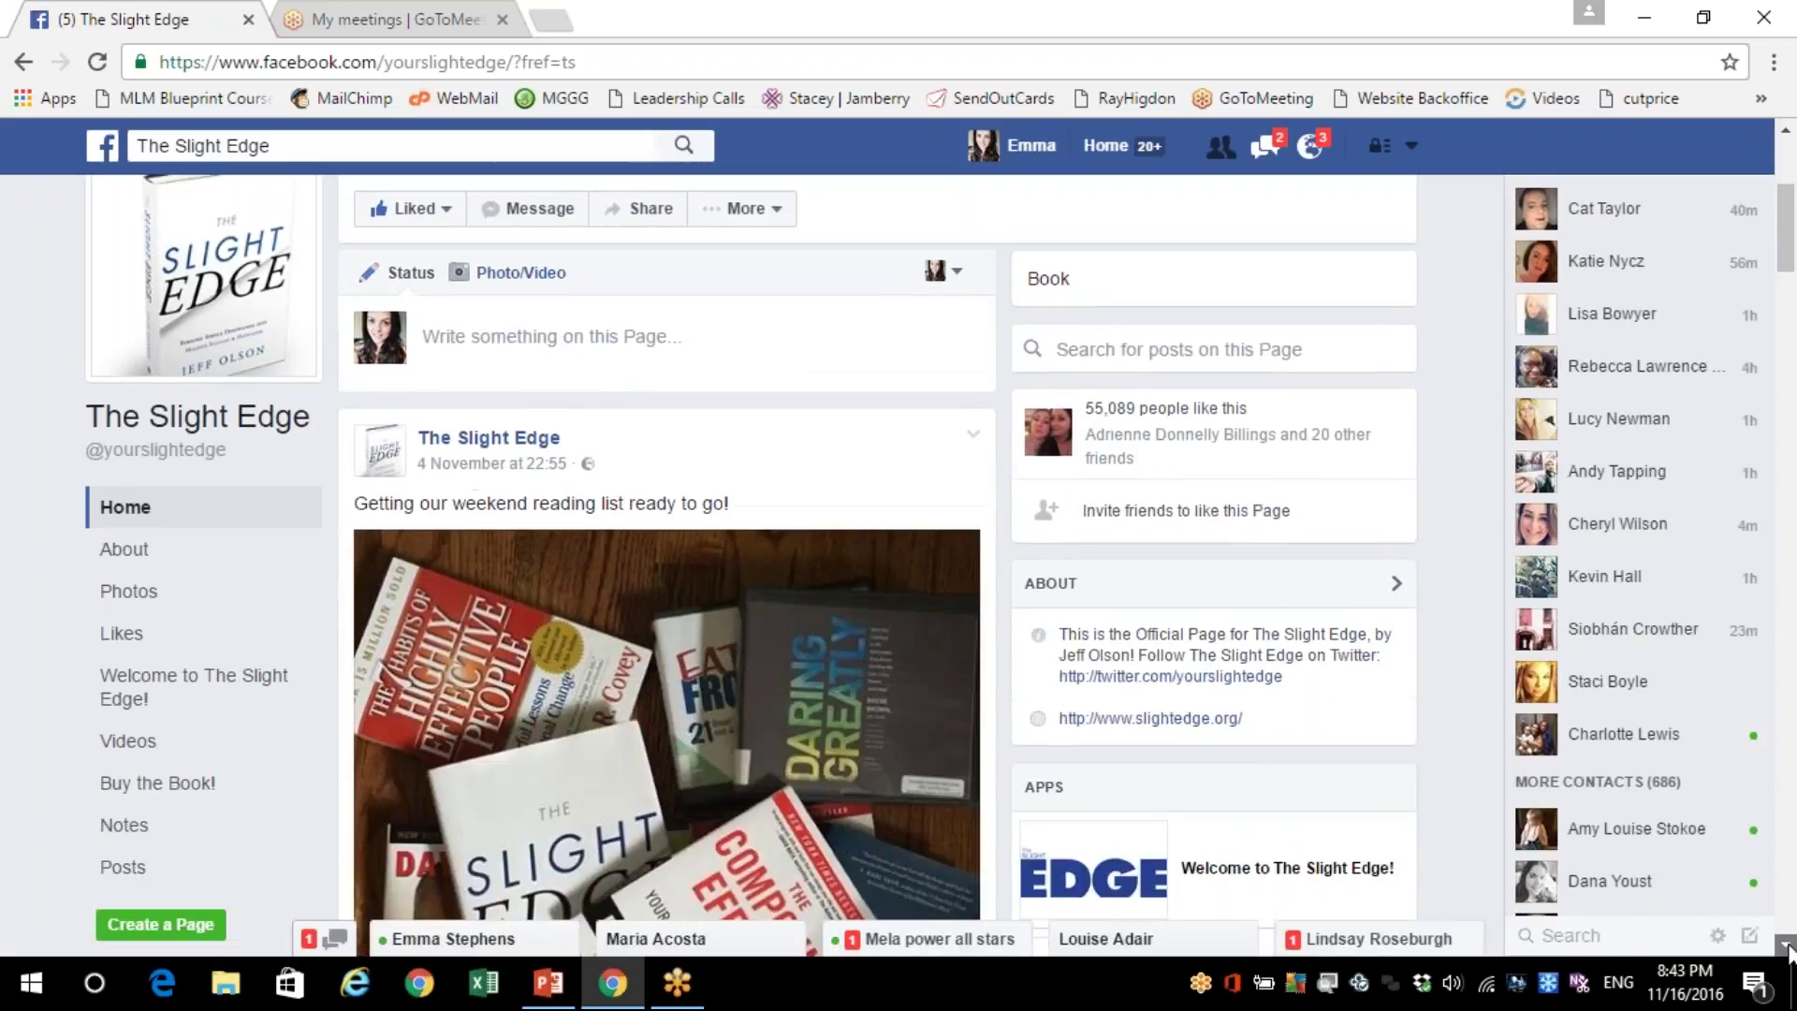
click(1787, 947)
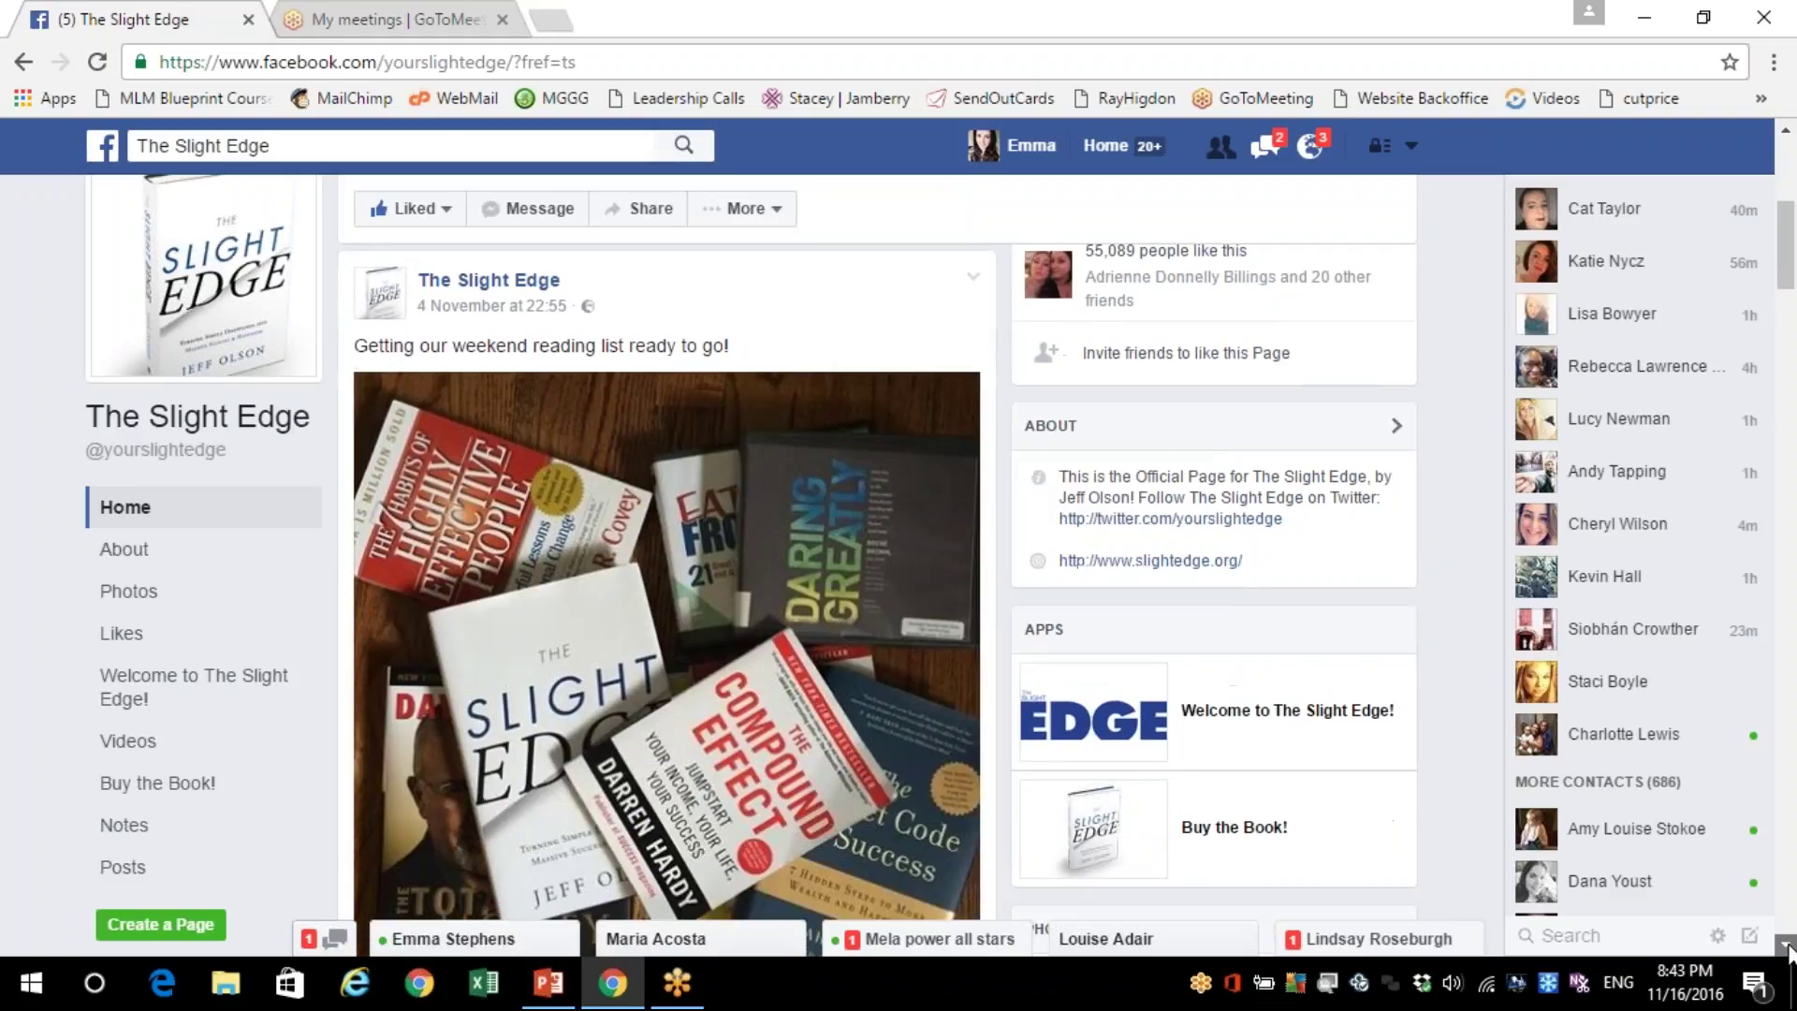
click(1788, 947)
click(1788, 947)
click(1788, 947)
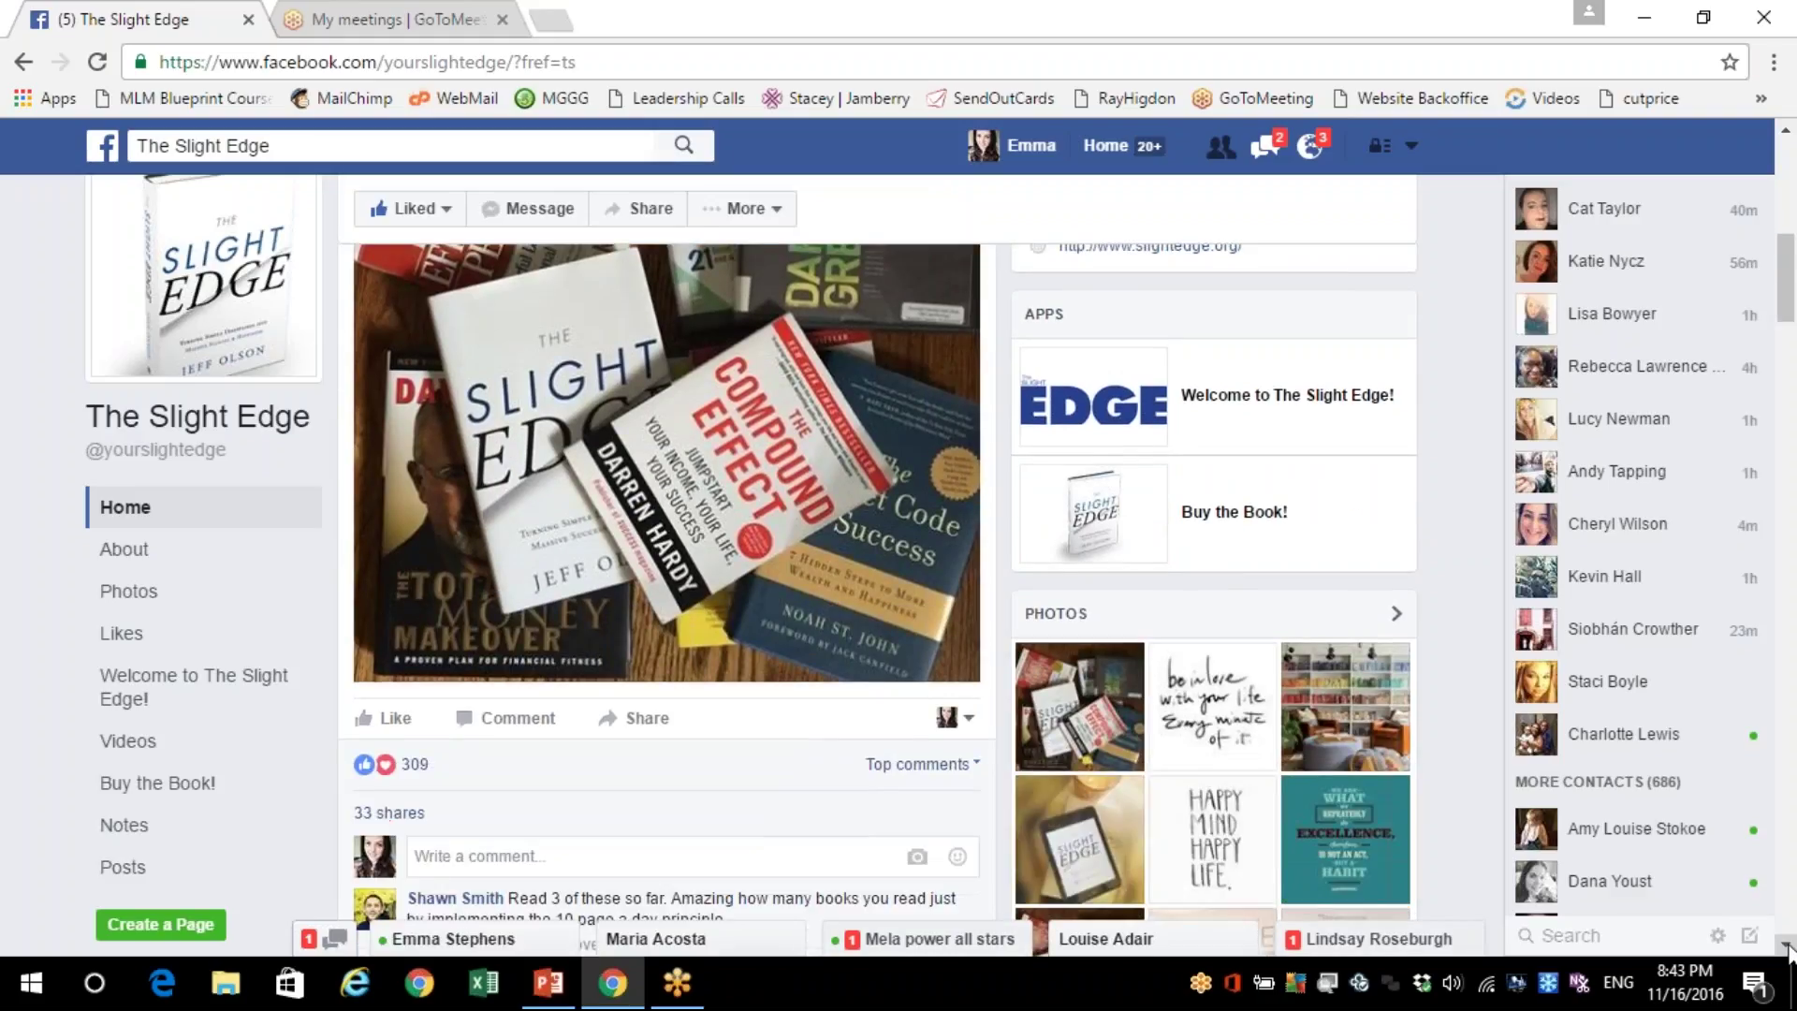
click(1788, 947)
mouse_move(421, 721)
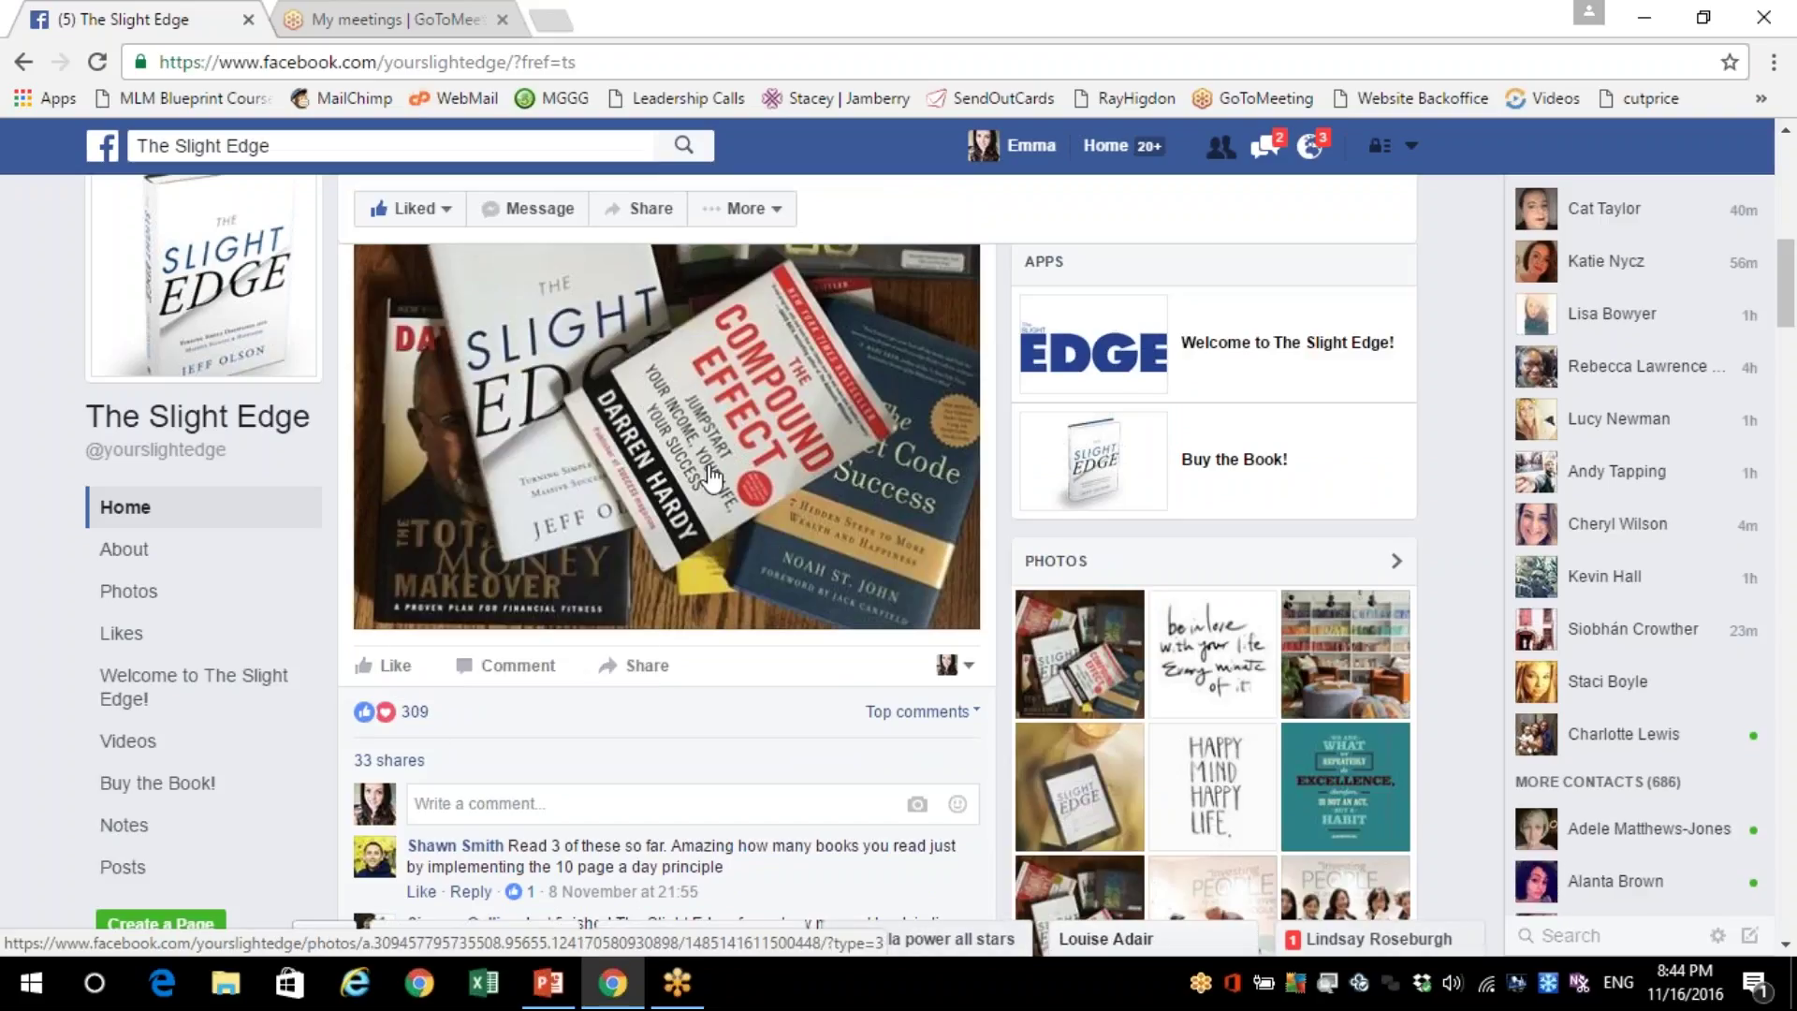
click(414, 715)
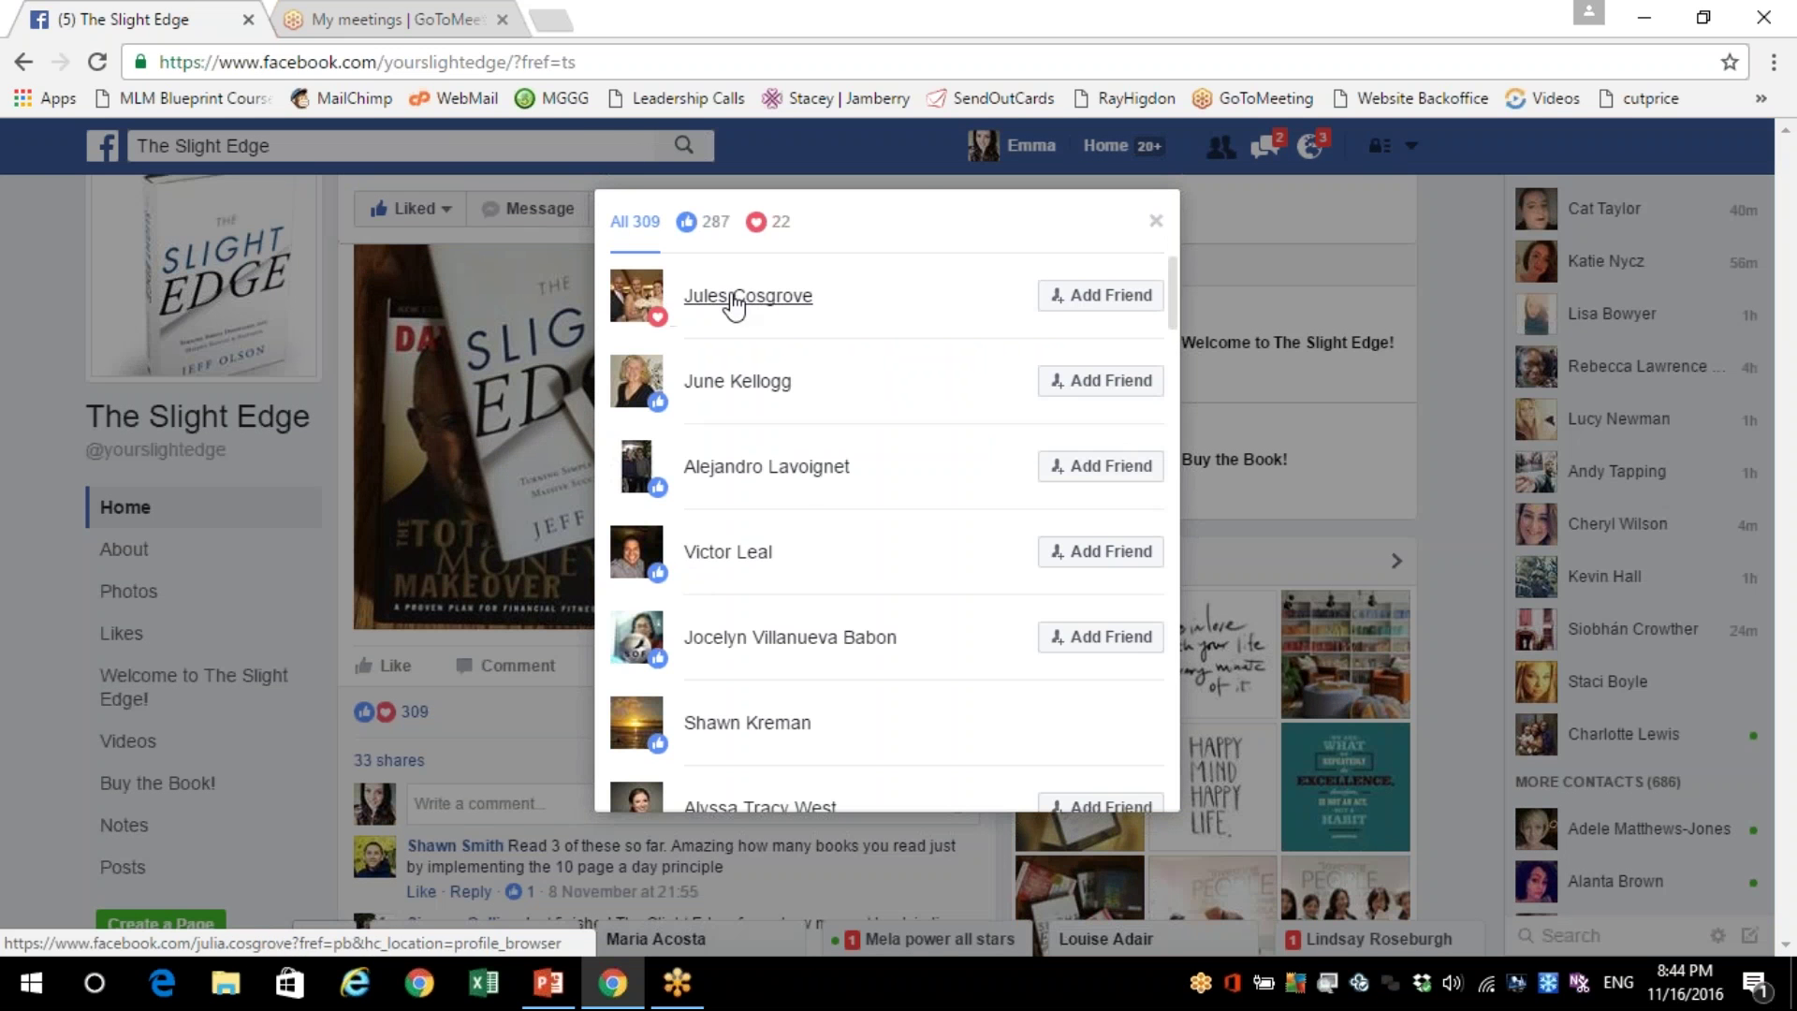
Open the profile of the first person in the reactions list and examine their intro, photos and timeline posts
mouse_move(736, 316)
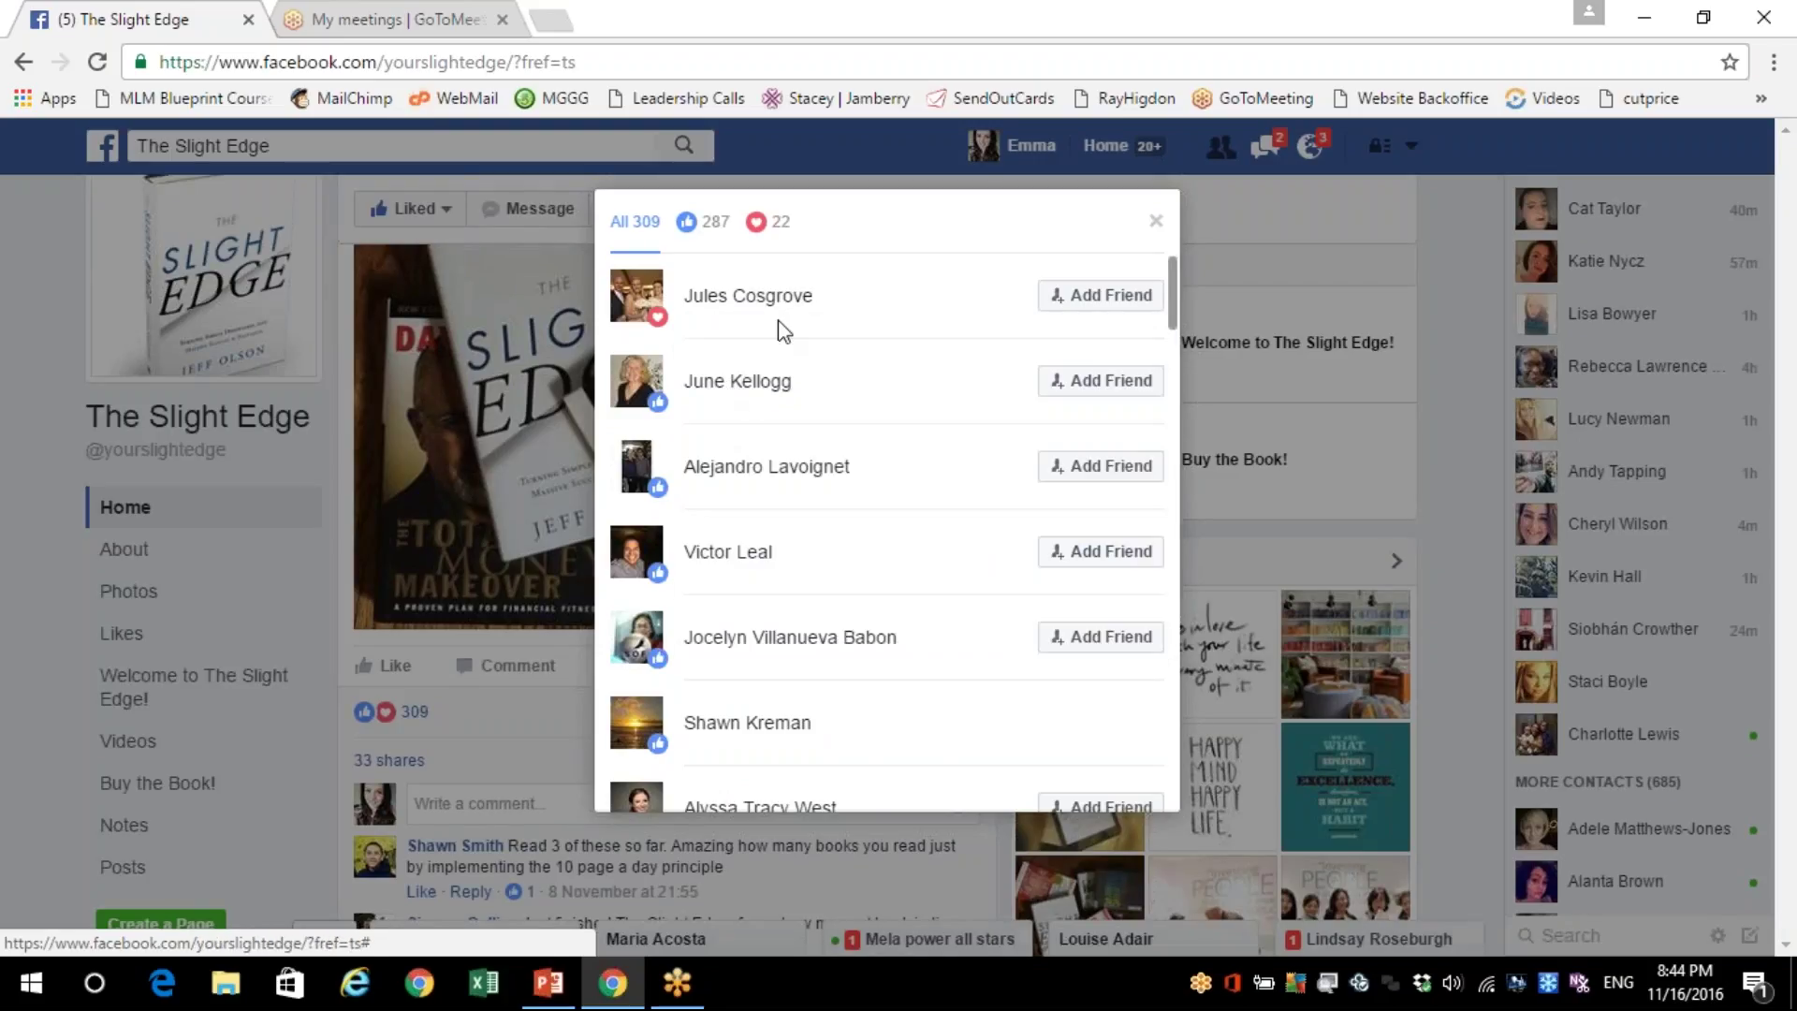
click(748, 296)
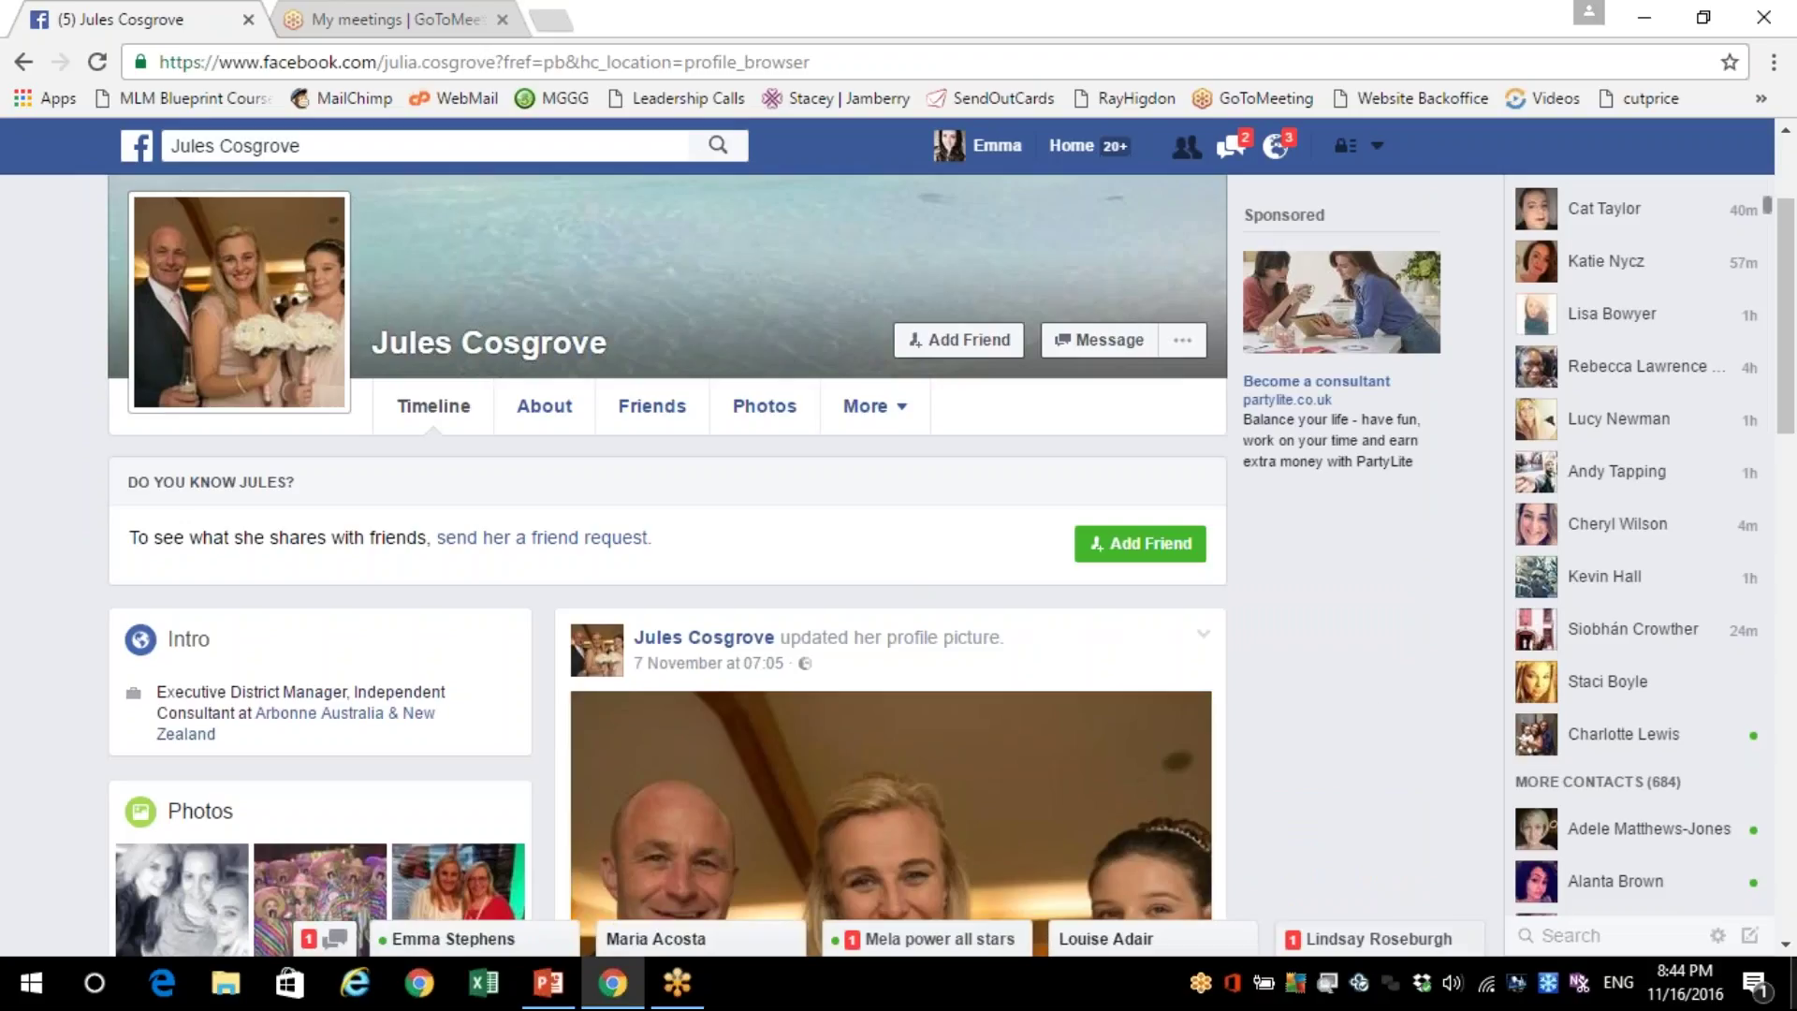
drag(1787, 950, 1786, 949)
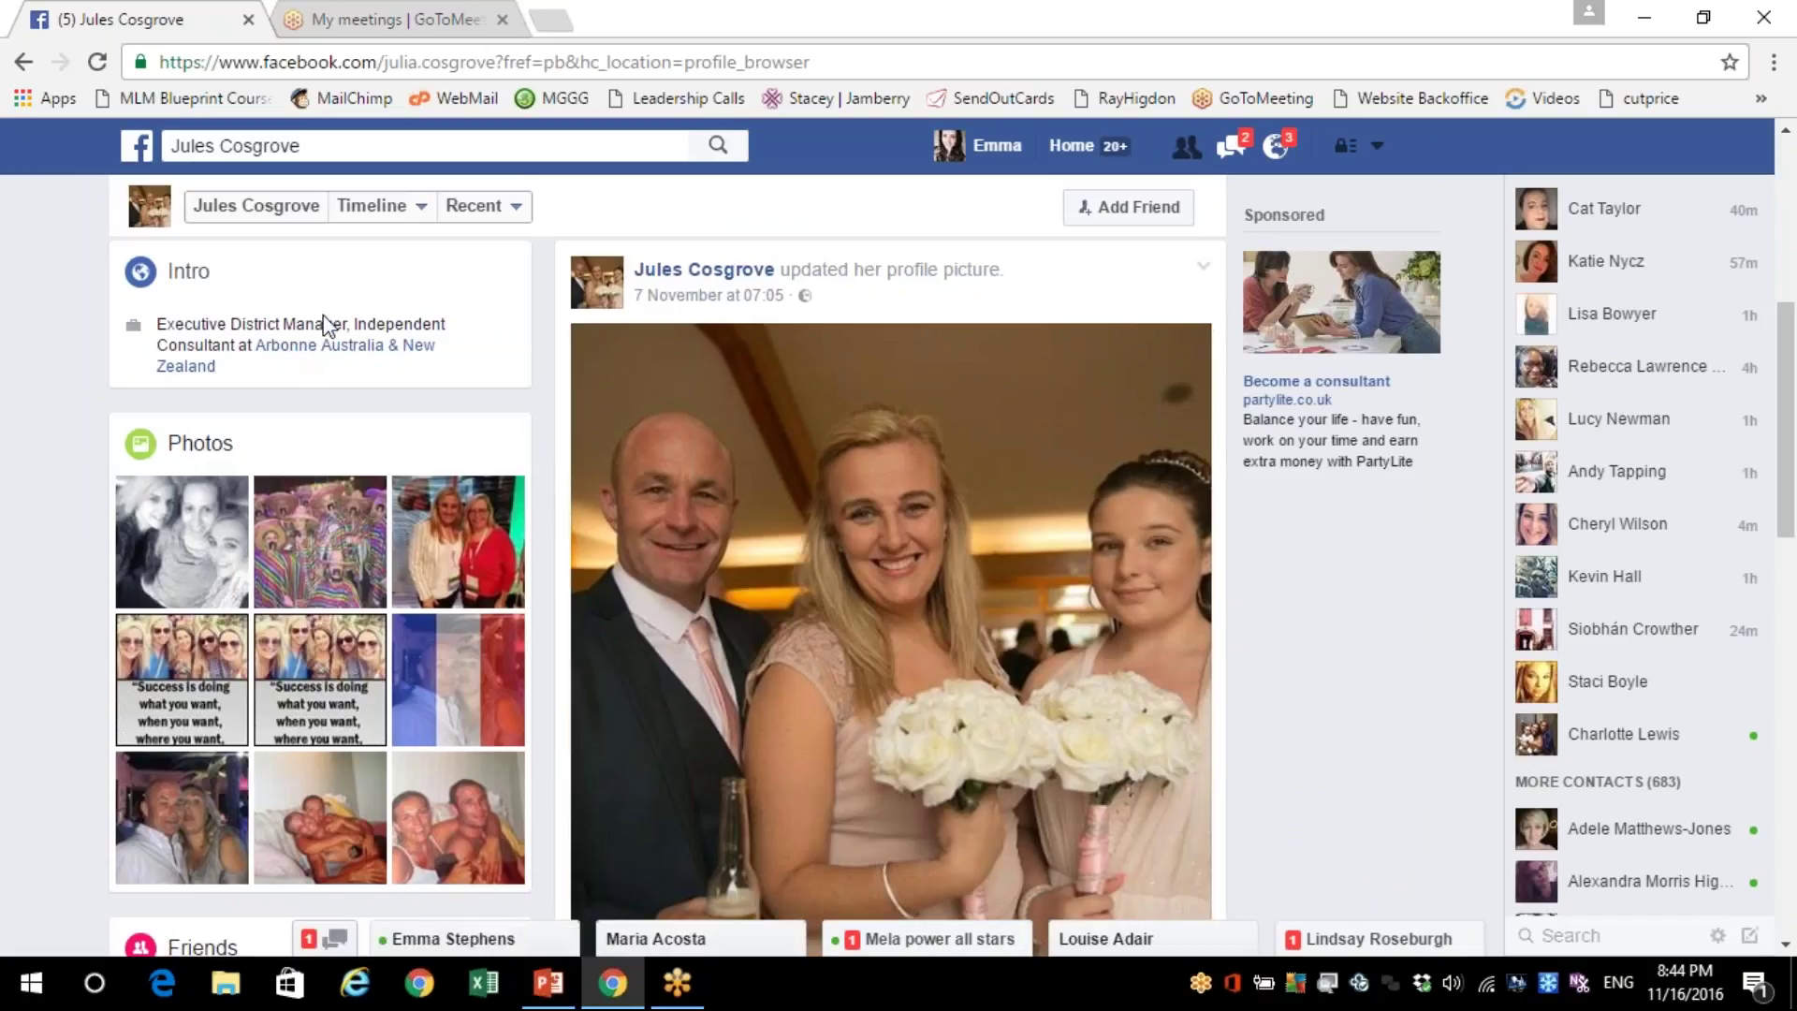
scroll(1788, 960, down, 10)
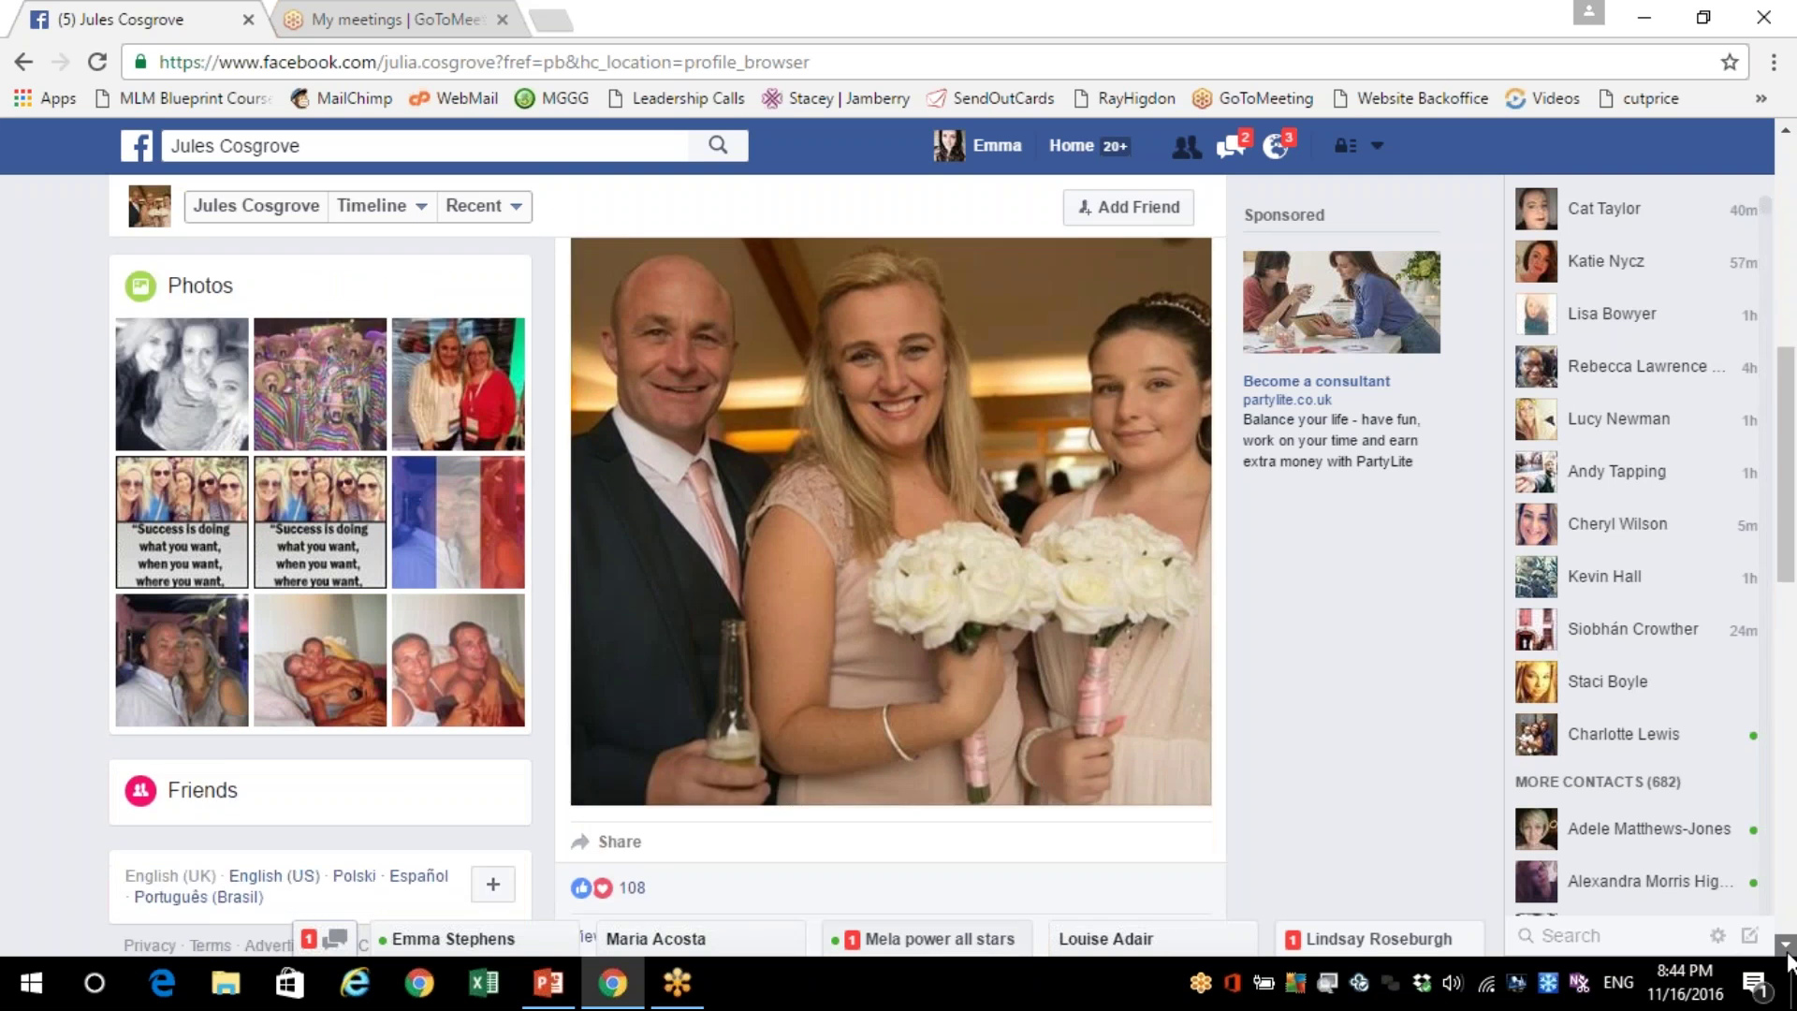
scroll(1789, 959, down, 7)
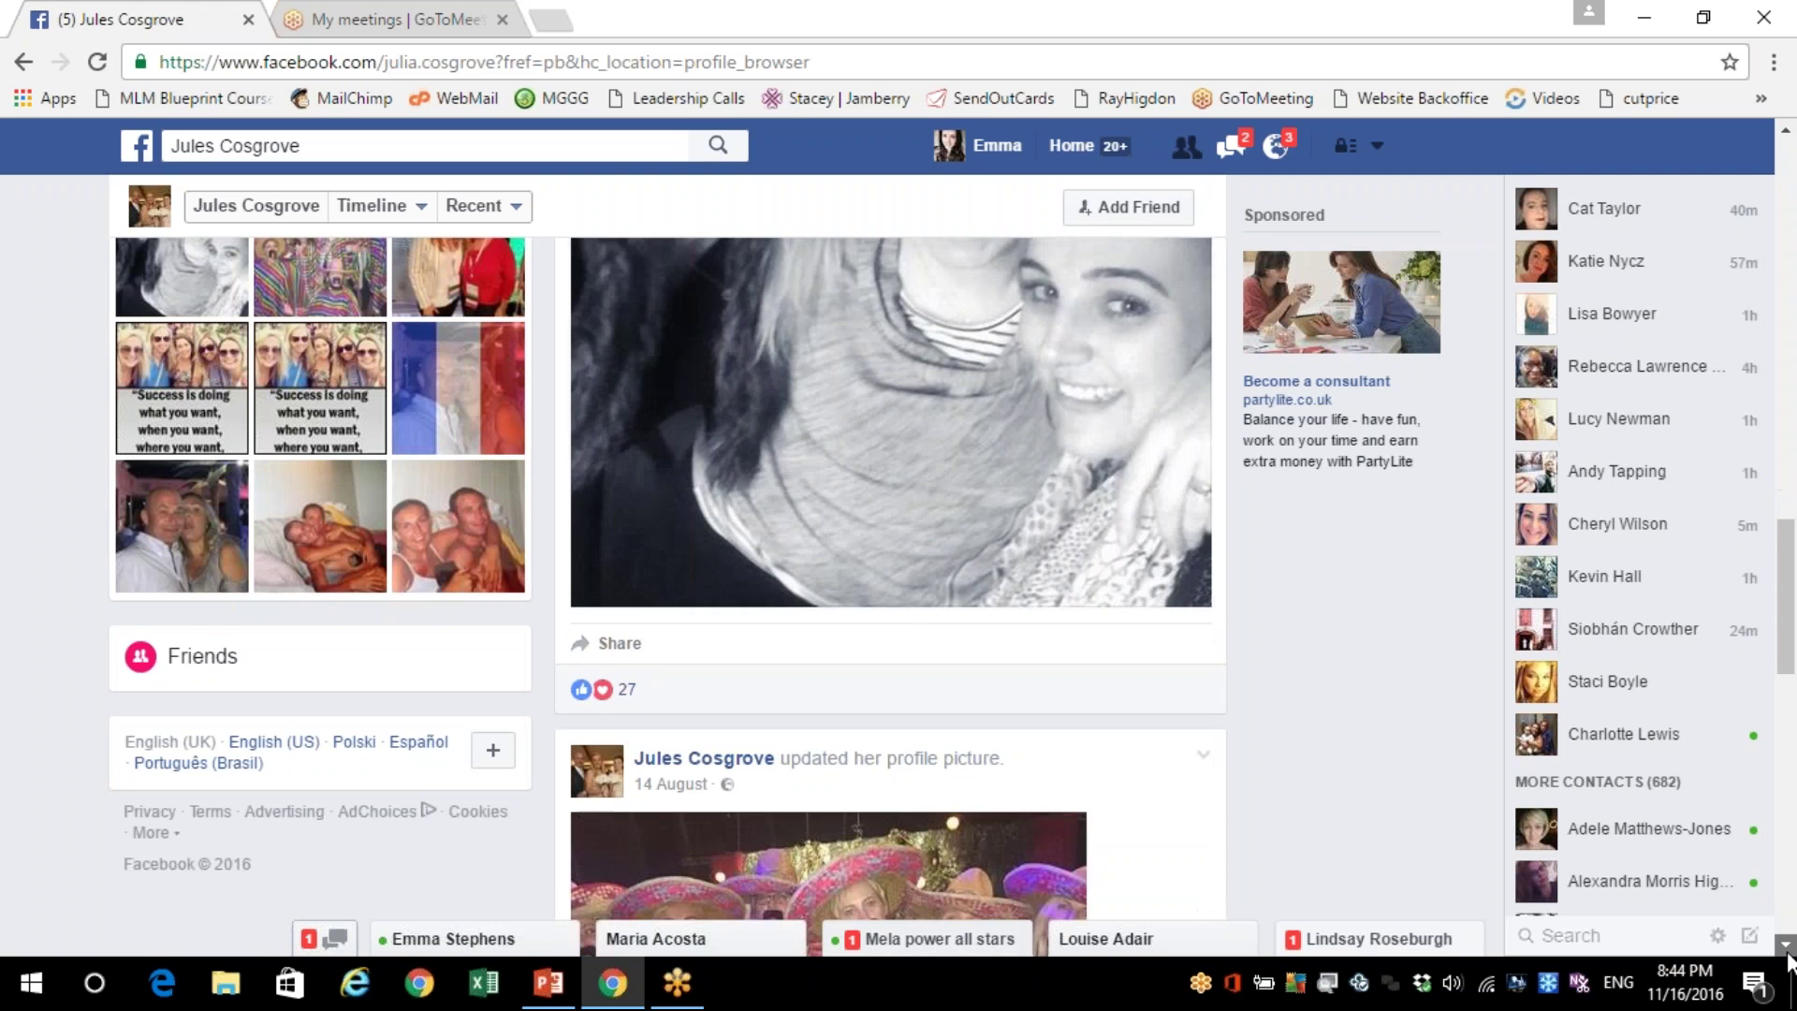
scroll(1789, 960, down, 1)
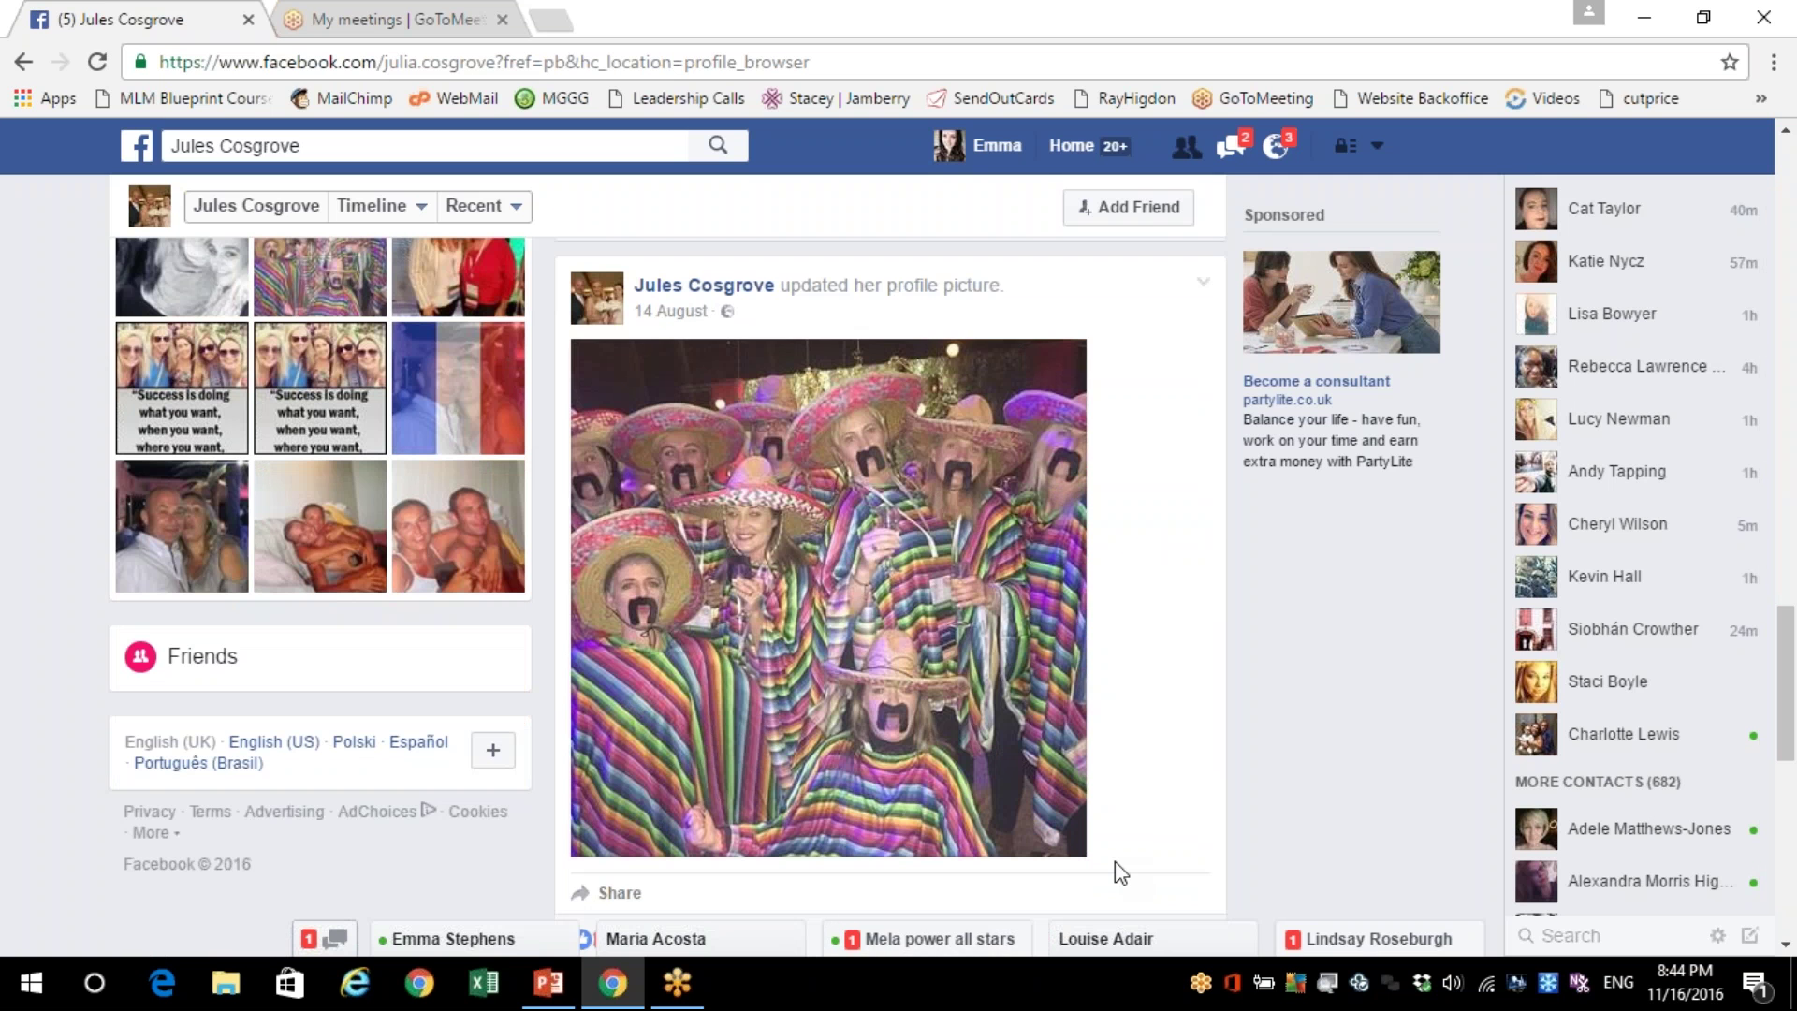
Switch to the facebook training presentation in PowerPoint and start the slide show from the "How do we approach them?" slide
click(551, 997)
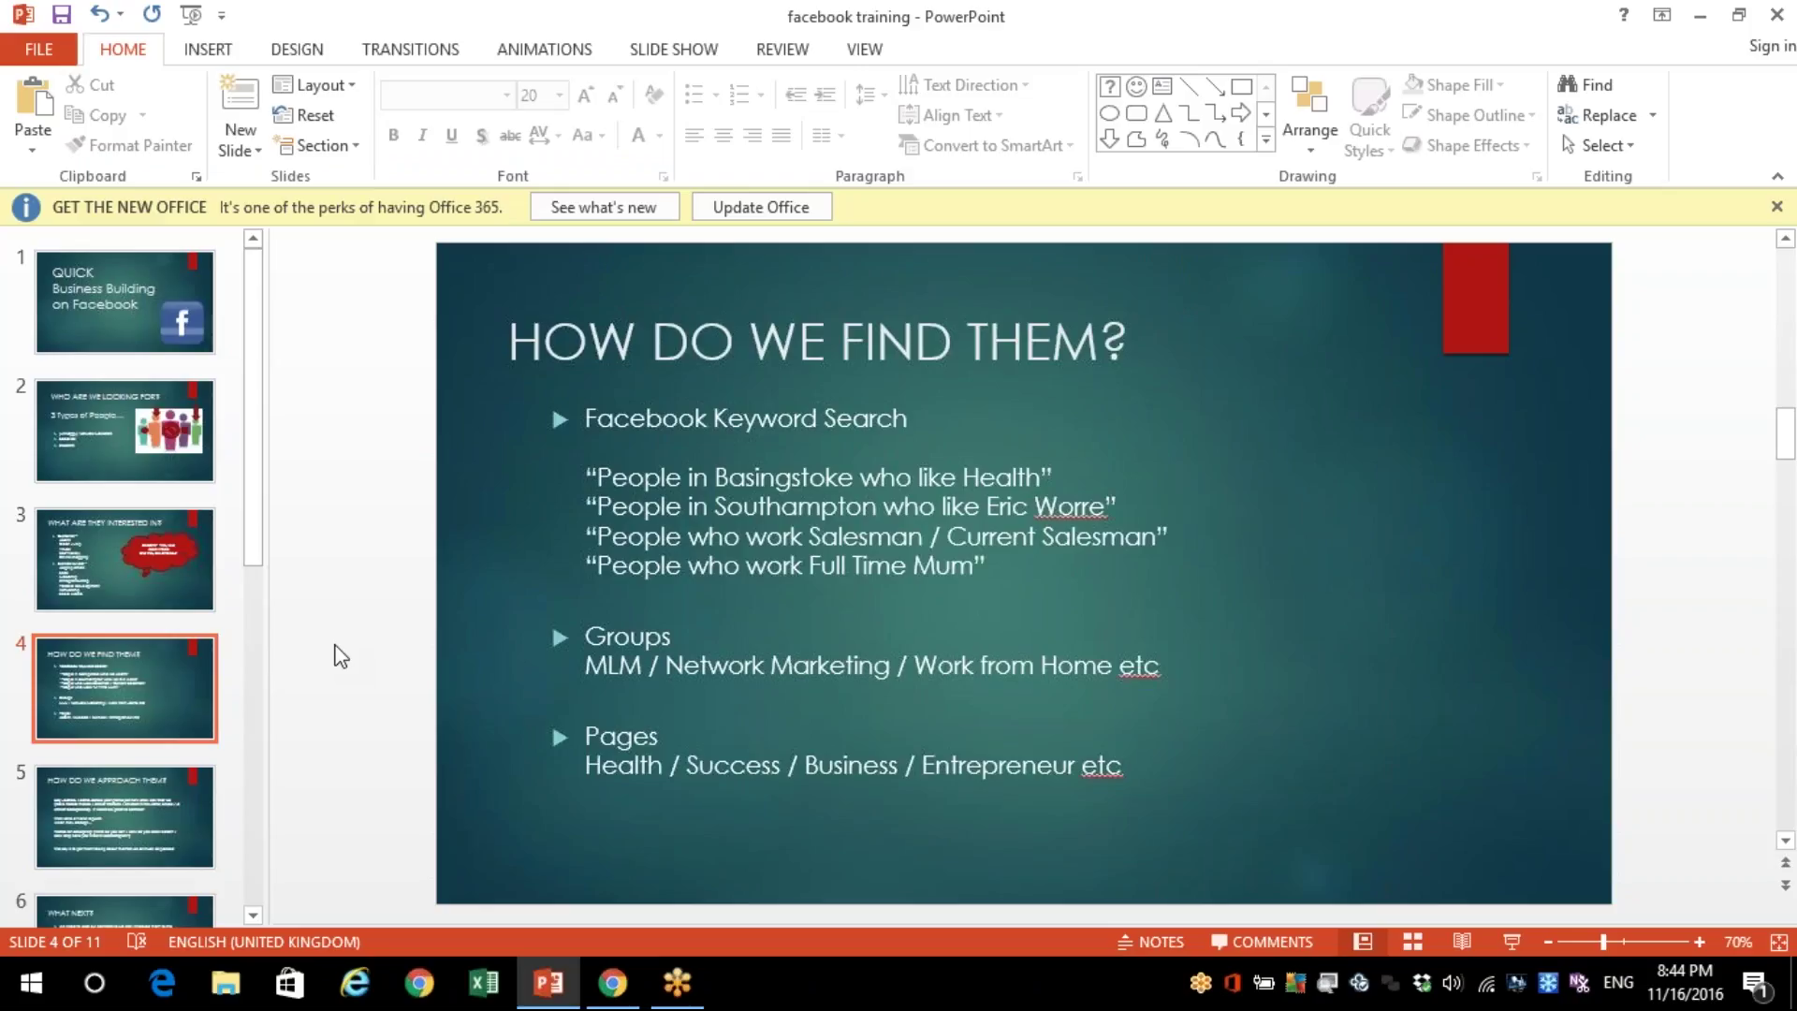
scroll(334, 655, down, 1)
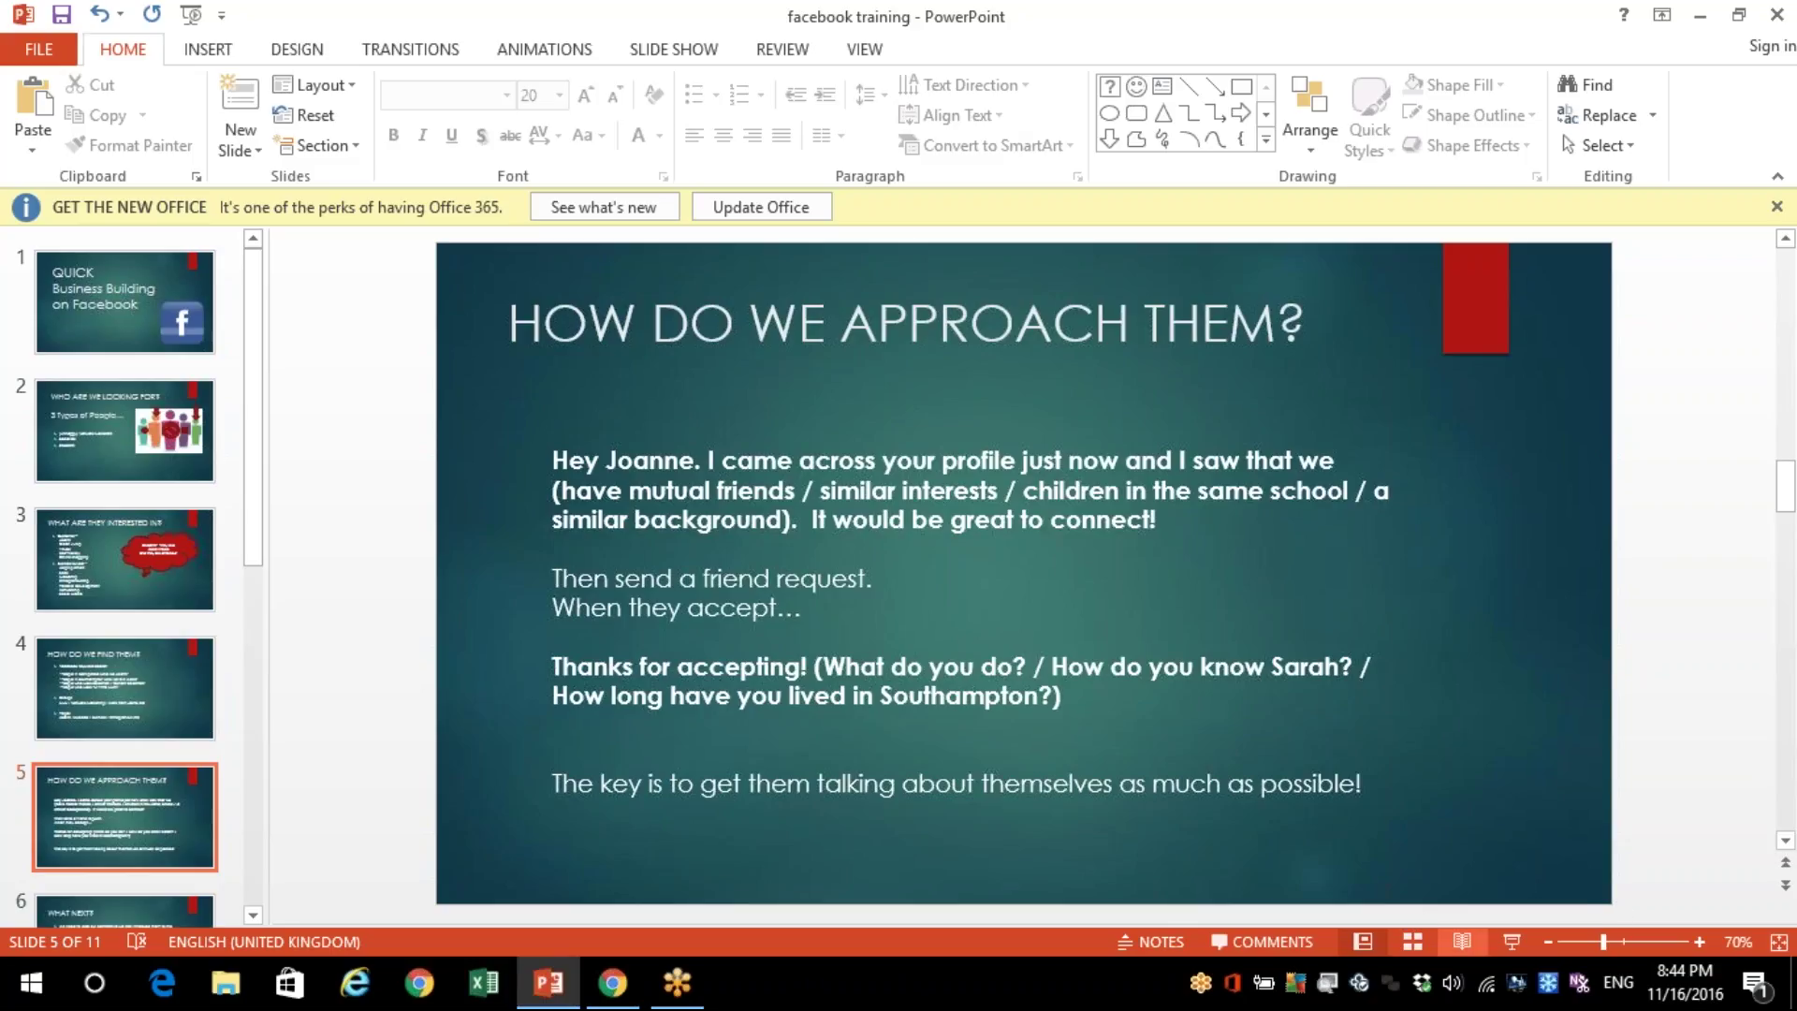
click(1503, 943)
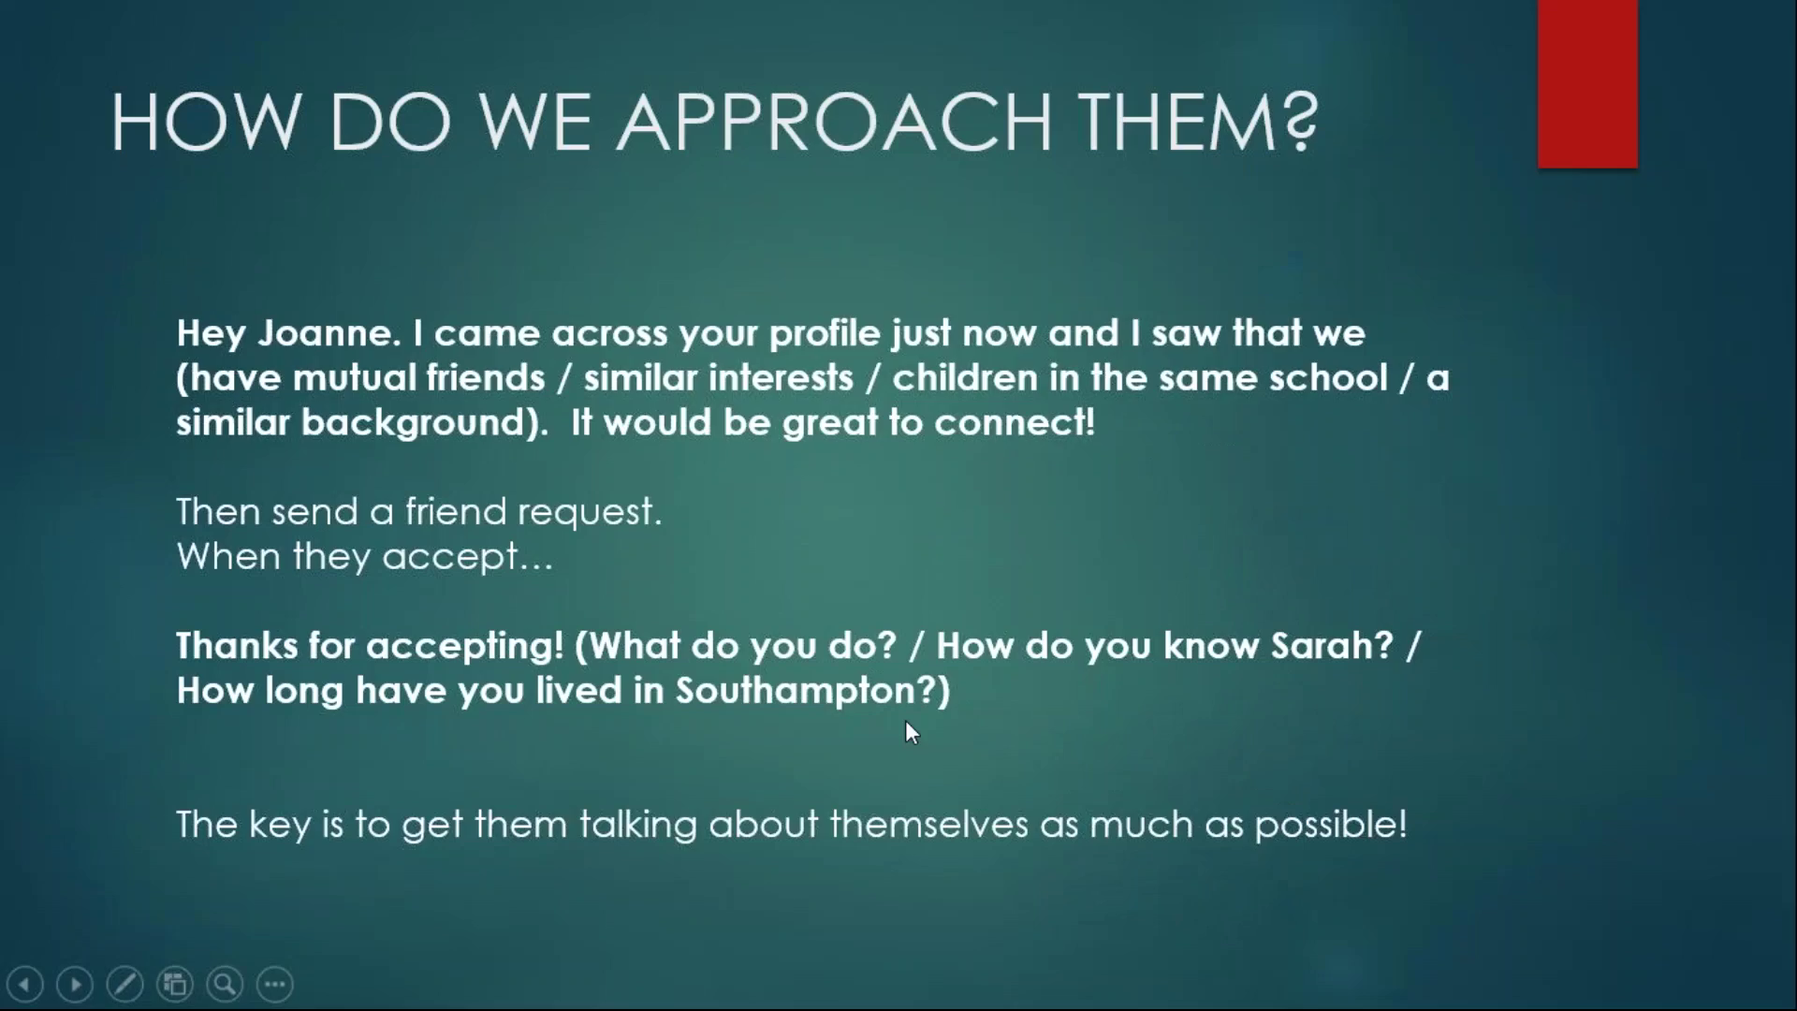